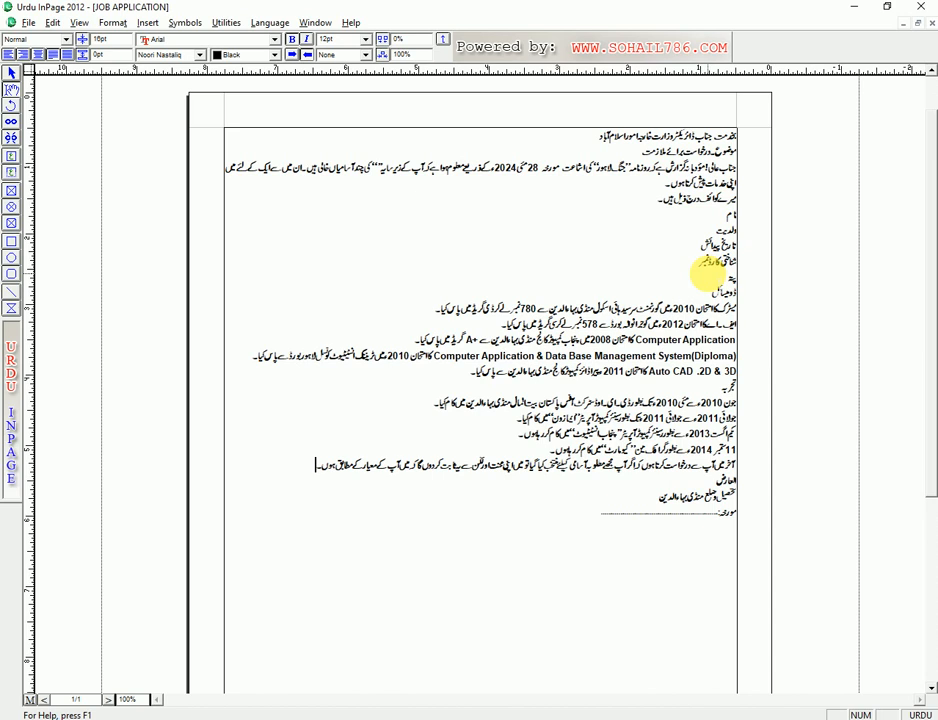
# - Select and deselect the letter text, opening and closing the File menu without changes
pyautogui.click(604, 501)
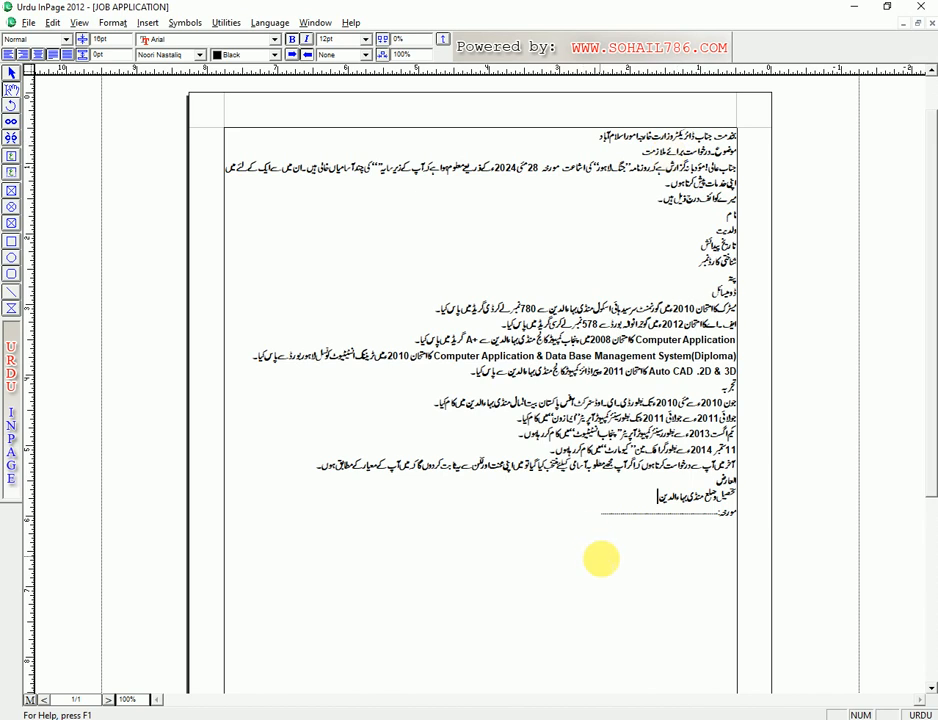
pyautogui.moveTo(598, 518); pyautogui.dragTo(428, 190)
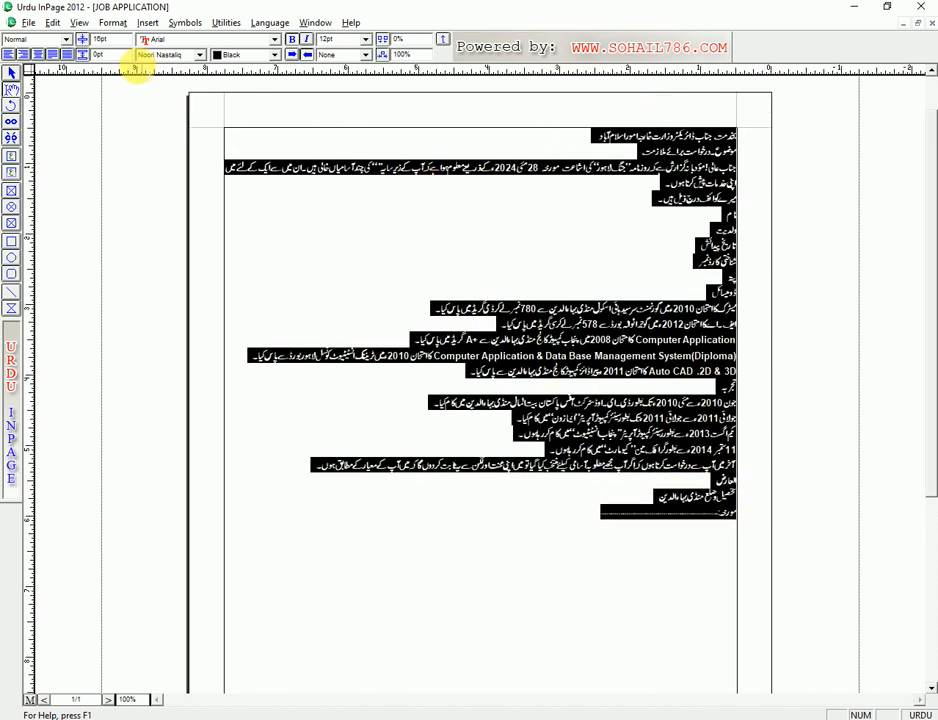
pyautogui.click(620, 243)
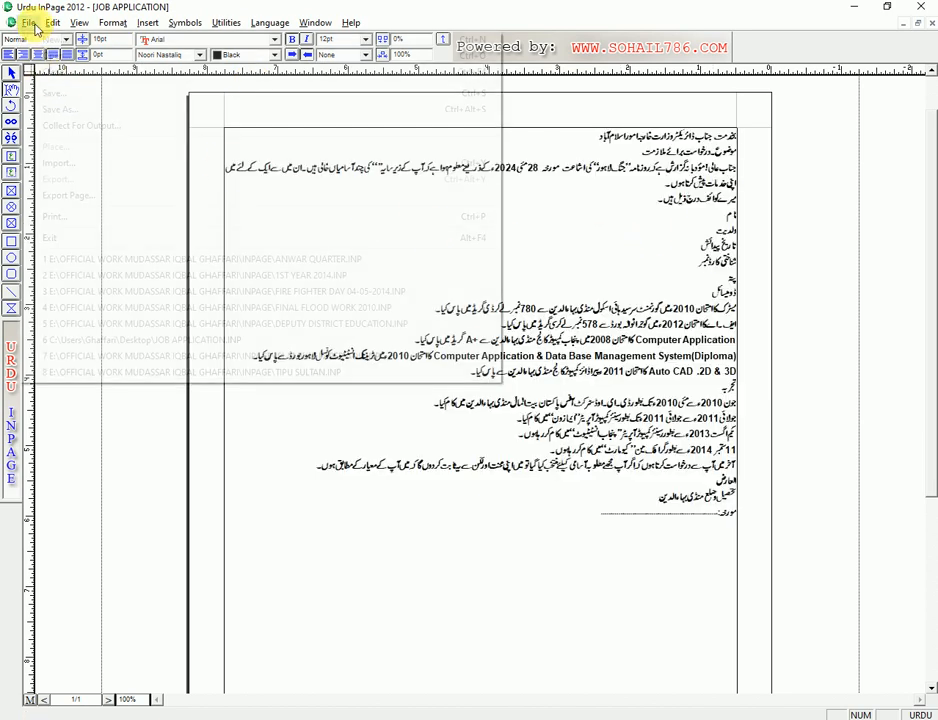
pyautogui.click(28, 22)
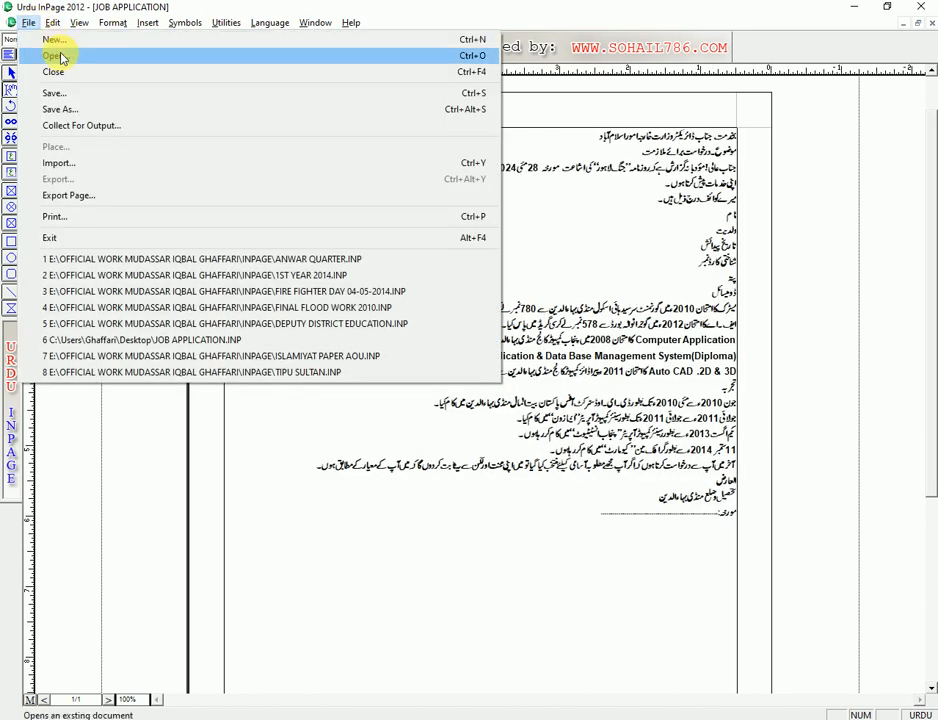
pyautogui.click(650, 204)
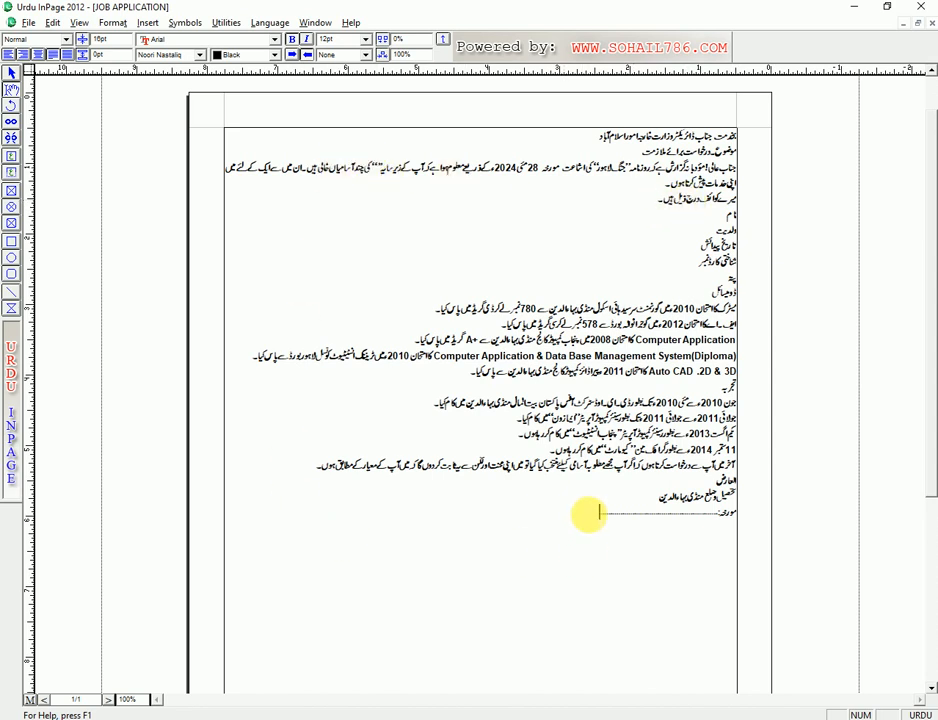
pyautogui.moveTo(586, 515); pyautogui.dragTo(670, 249)
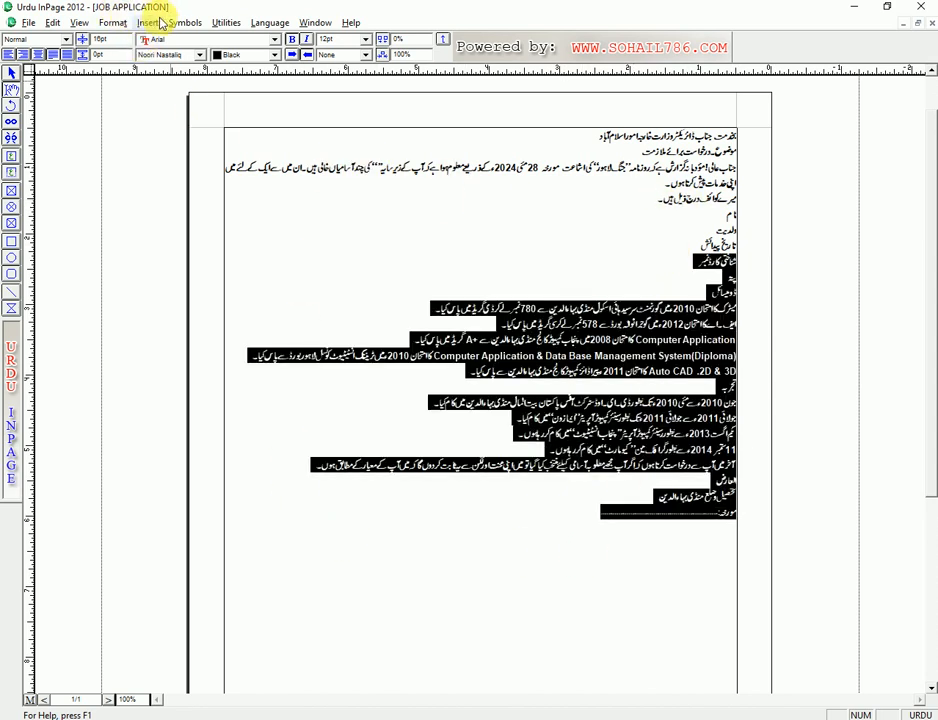
pyautogui.click(594, 341)
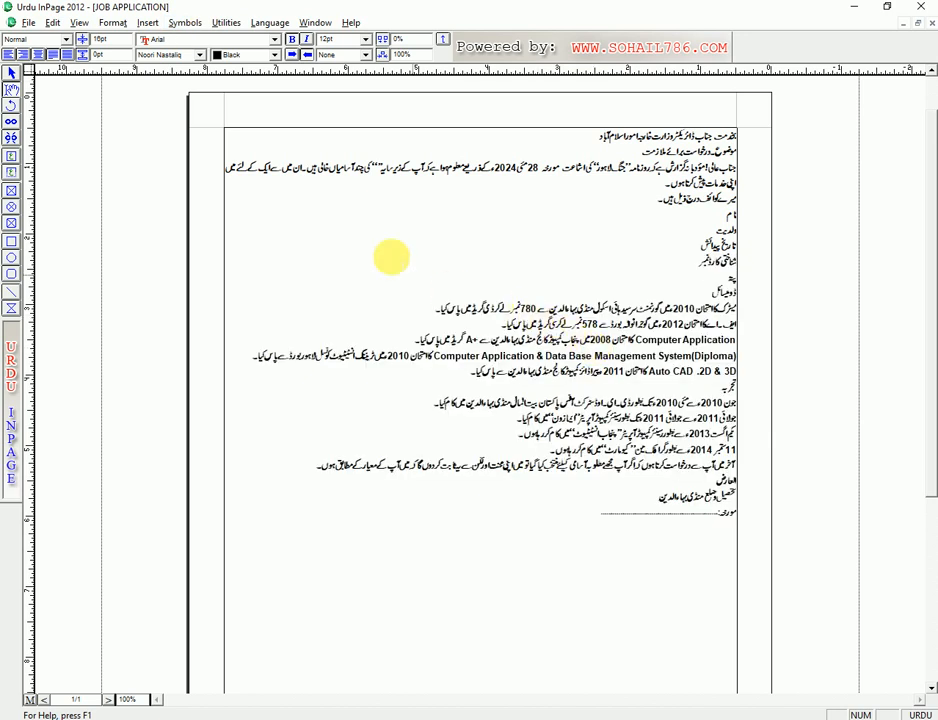
# - Set the left, right and top page margins to 0.7 inch in Document setup
pyautogui.click(122, 23)
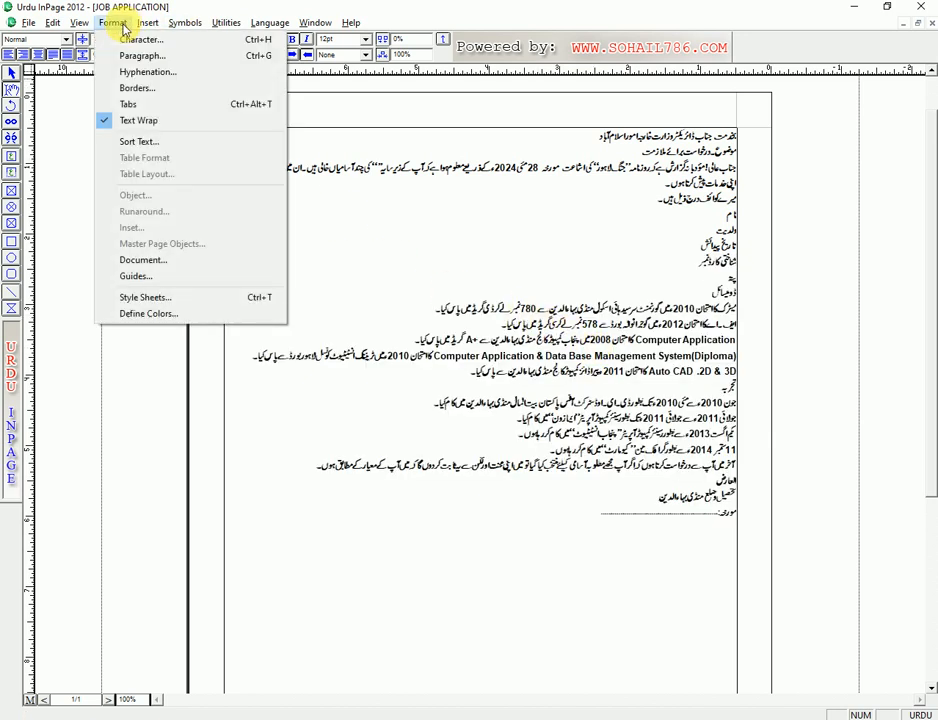
pyautogui.click(154, 264)
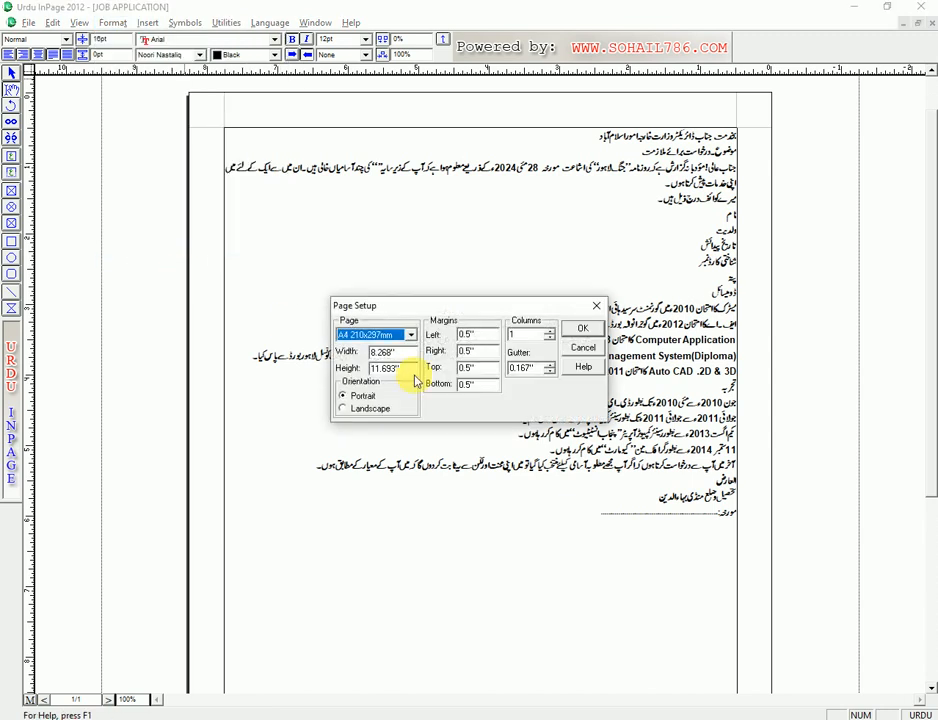
pyautogui.doubleClick(470, 335)
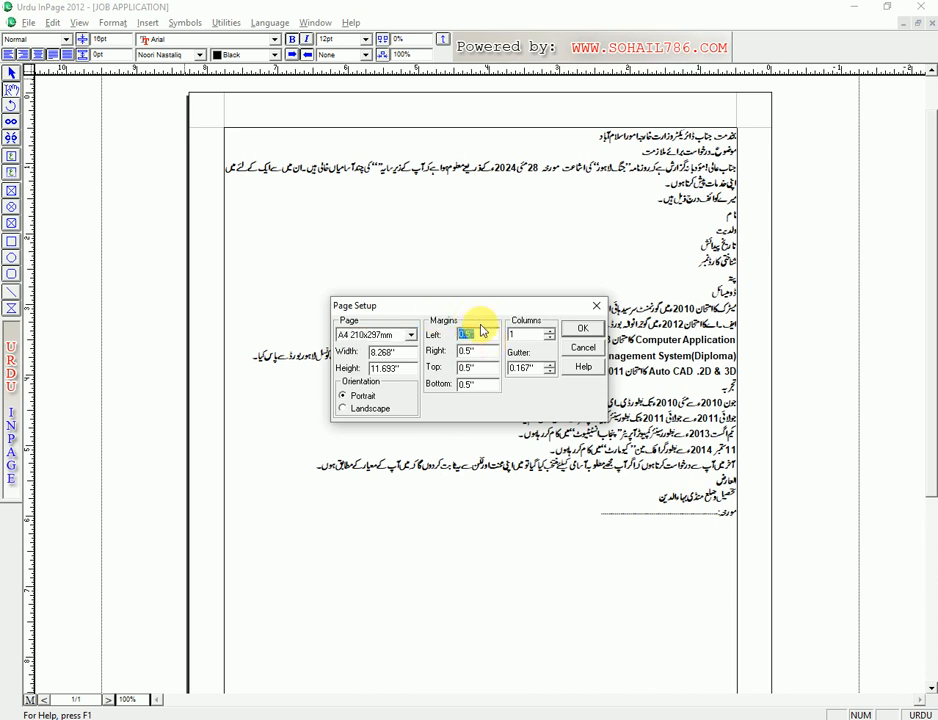
pyautogui.write('.7')
pyautogui.press('Tab')
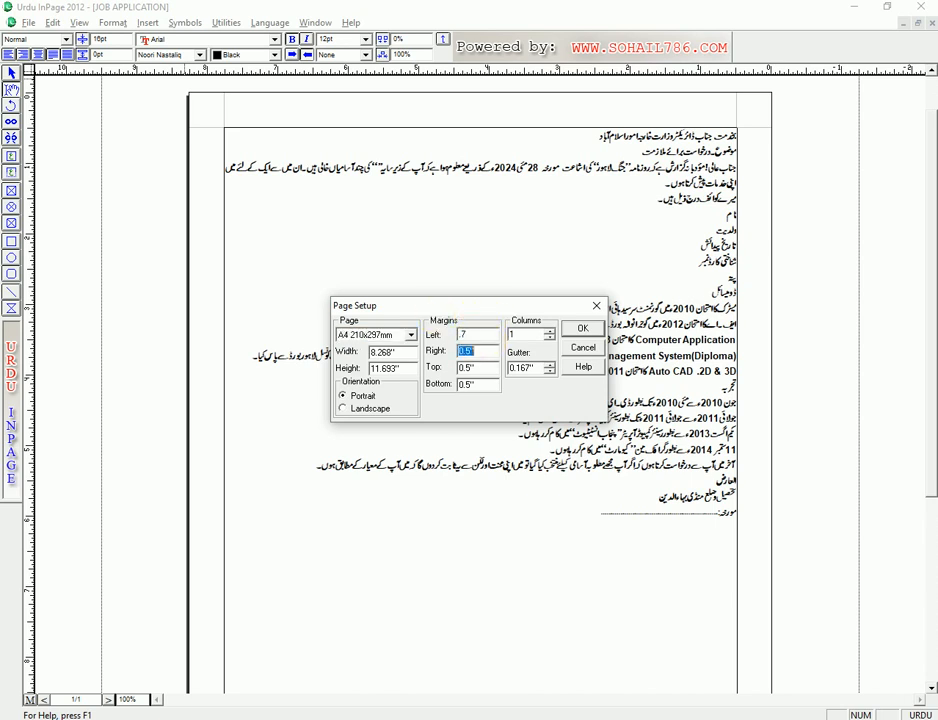
pyautogui.write('.7')
pyautogui.press('Tab')
pyautogui.write('.7')
pyautogui.press('Tab')
pyautogui.write('.7')
pyautogui.press('Return')
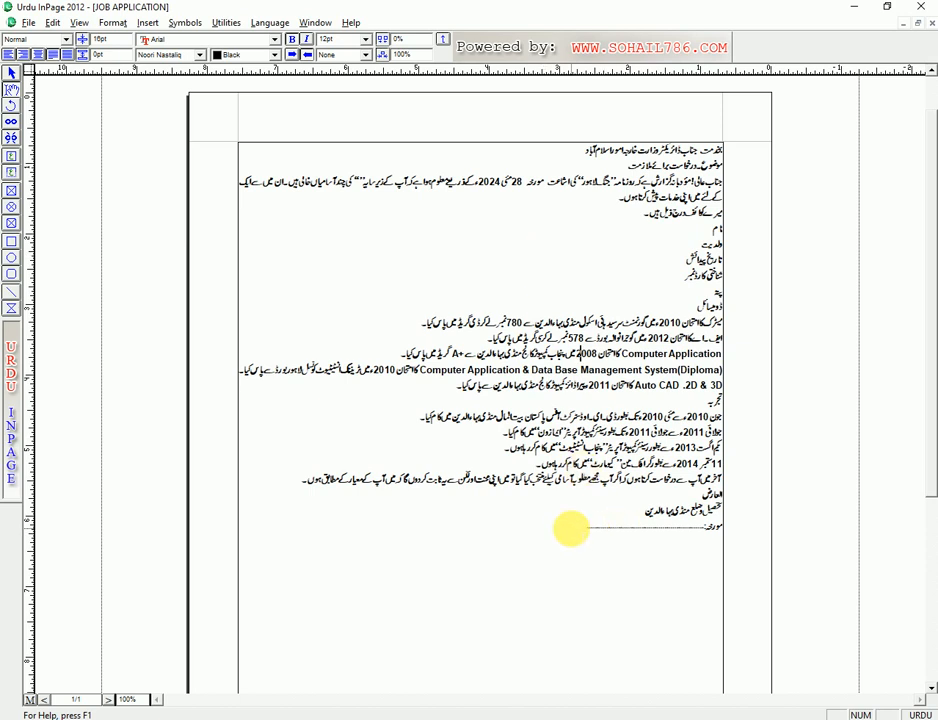
# - Select the letter text and check the font list, leaving the font unchanged
pyautogui.moveTo(584, 528)
pyautogui.mouseDown()
pyautogui.moveTo(743, 444)
pyautogui.moveTo(727, 147)
pyautogui.mouseUp()
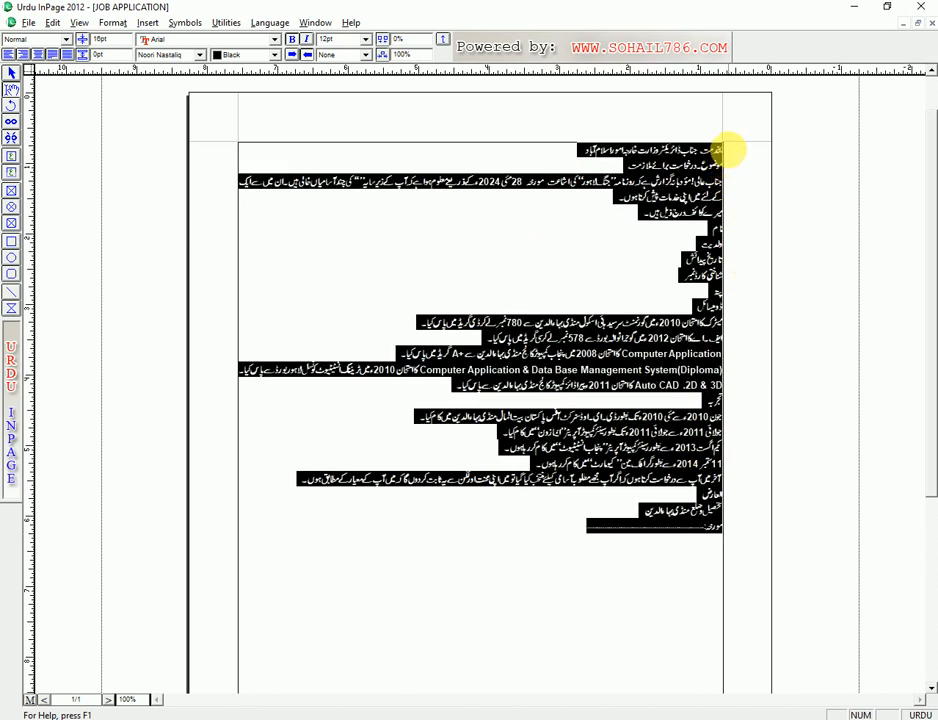
pyautogui.click(195, 56)
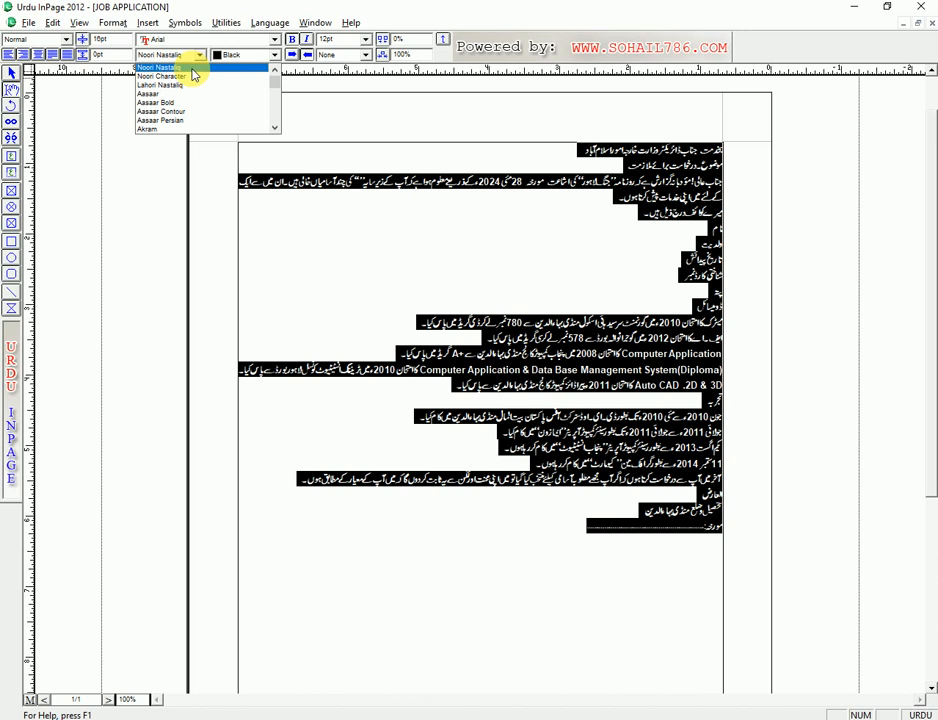
pyautogui.click(654, 275)
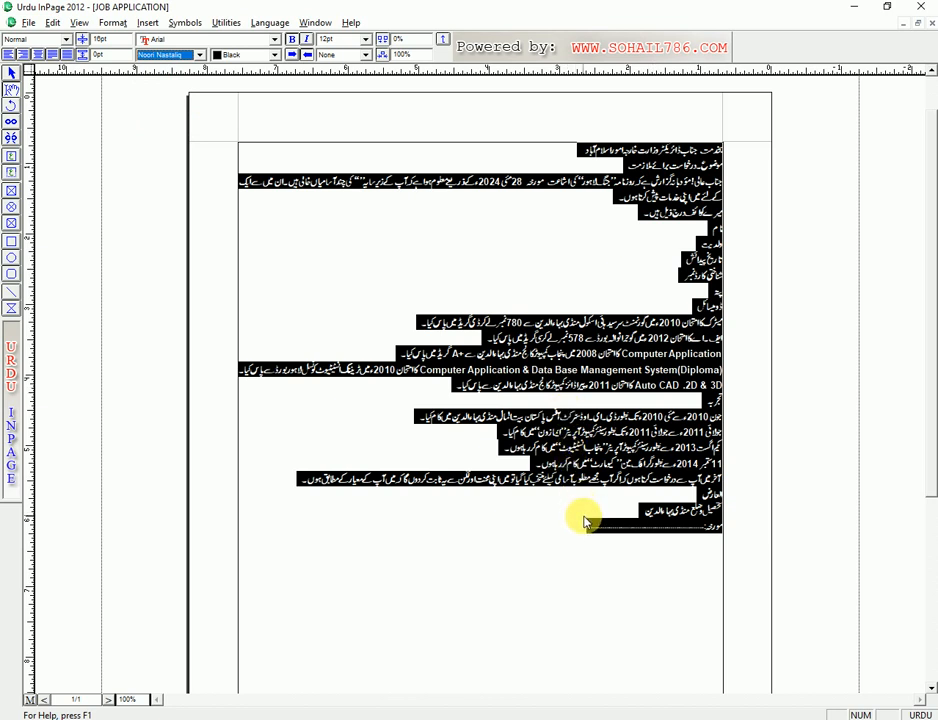
pyautogui.click(584, 516)
# - Give all the letter text Auto leading and 16pt size, then return to the address line
pyautogui.moveTo(580, 537); pyautogui.dragTo(714, 90)
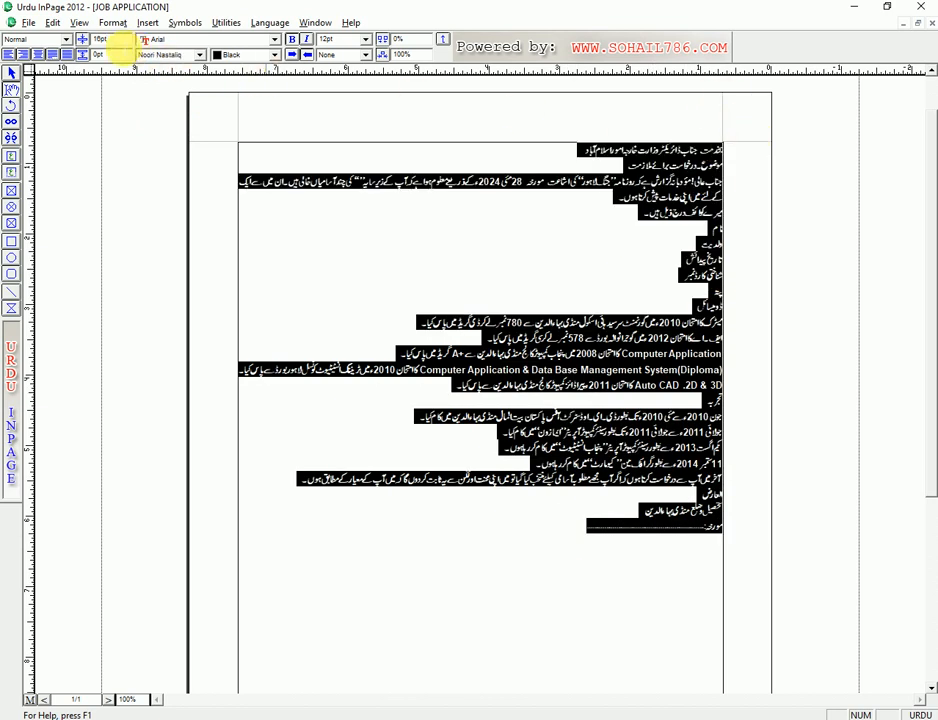
pyautogui.moveTo(125, 44); pyautogui.dragTo(62, 56)
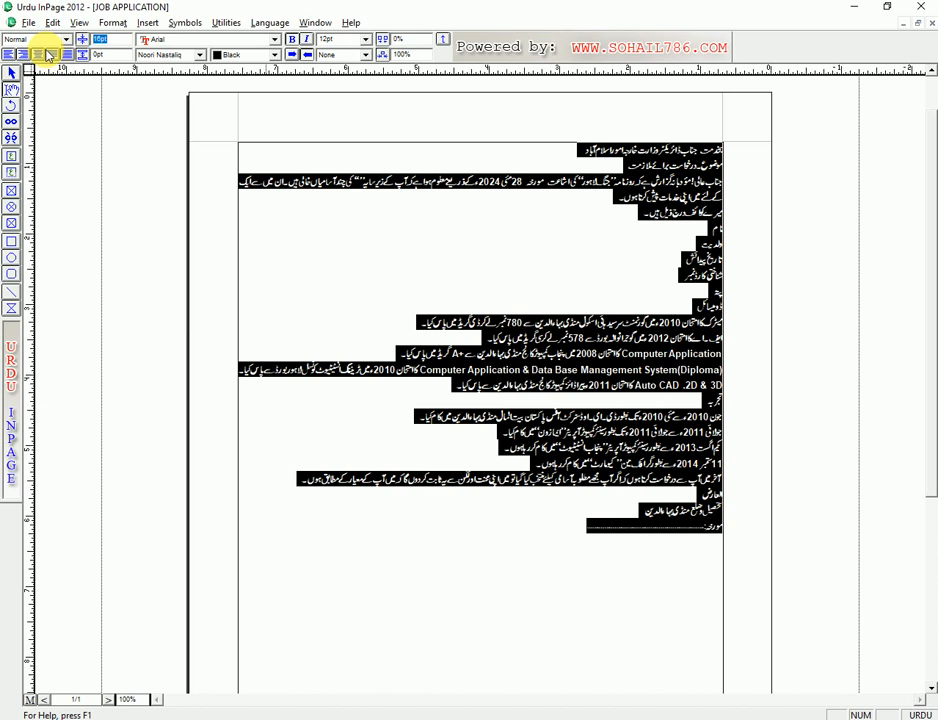
pyautogui.write('a')
pyautogui.press('Return')
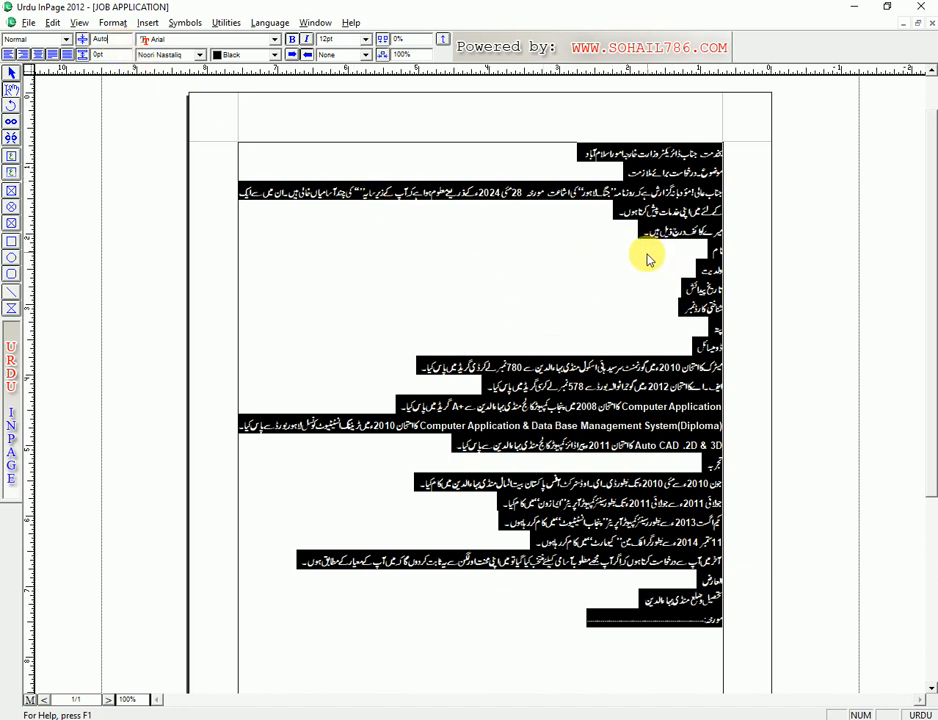
pyautogui.click(340, 40)
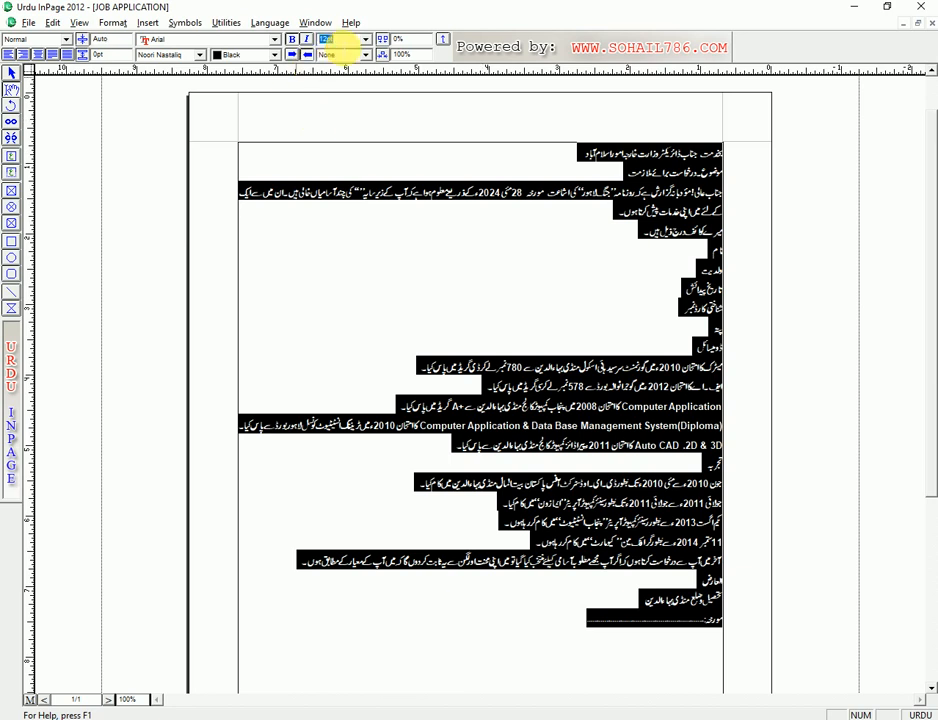
pyautogui.write('16')
pyautogui.press('Return')
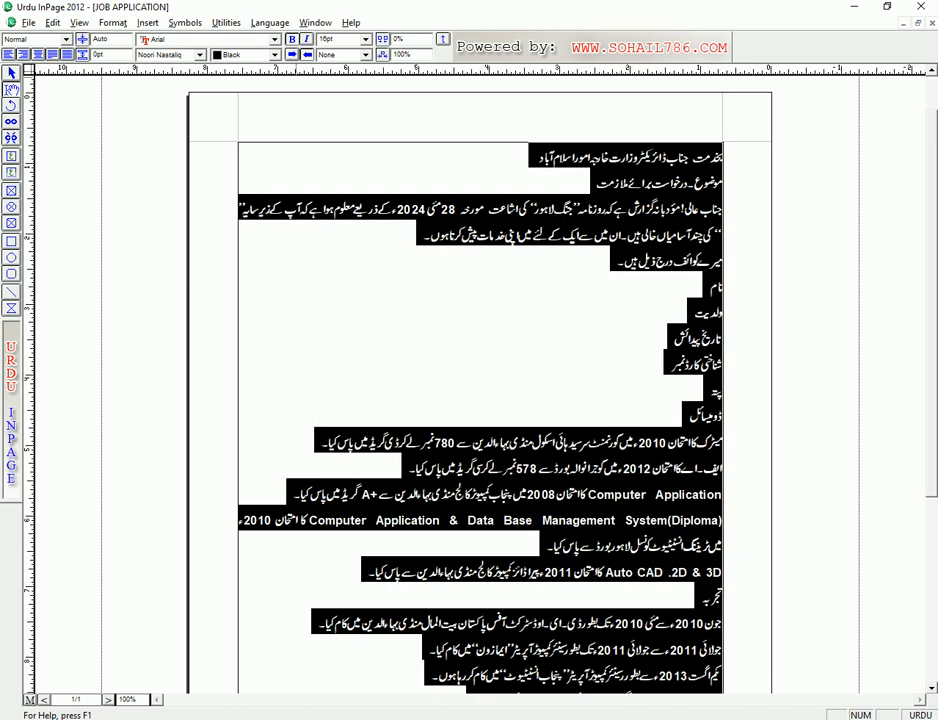
pyautogui.click(666, 158)
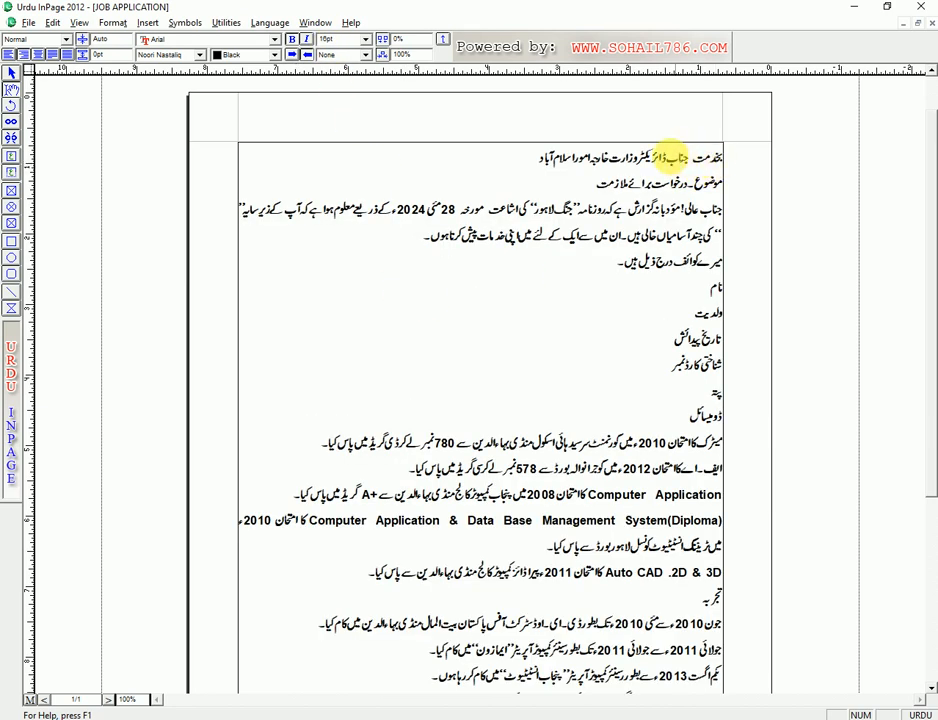
pyautogui.click(694, 155)
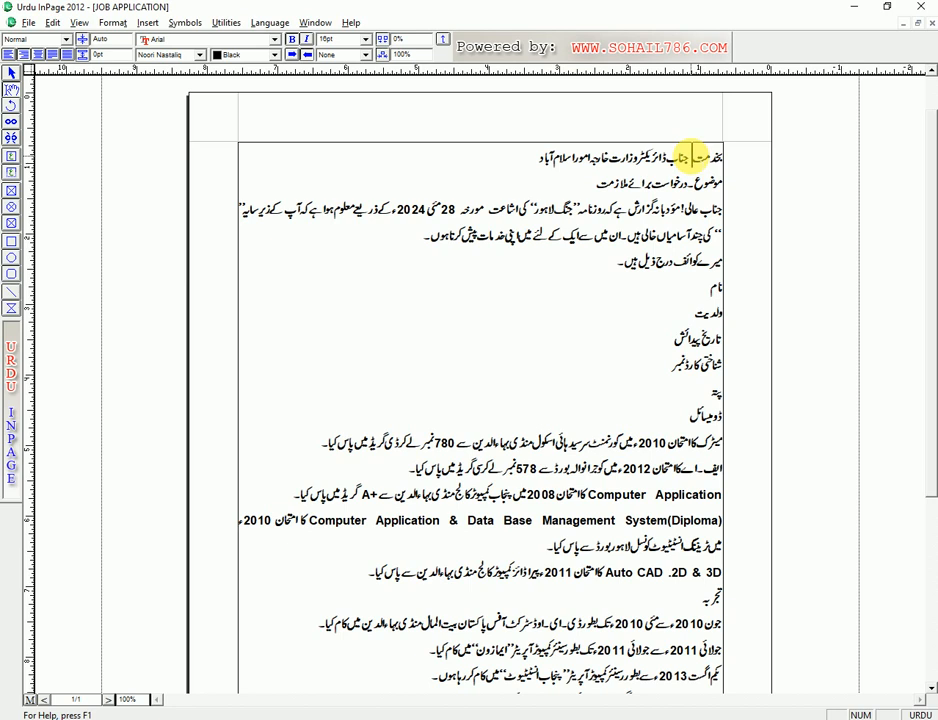
# - Test the alignment shortcuts, then centre the opening address line with the Center button and select it
pyautogui.hotkey('ctrl', 'shift', 'c')
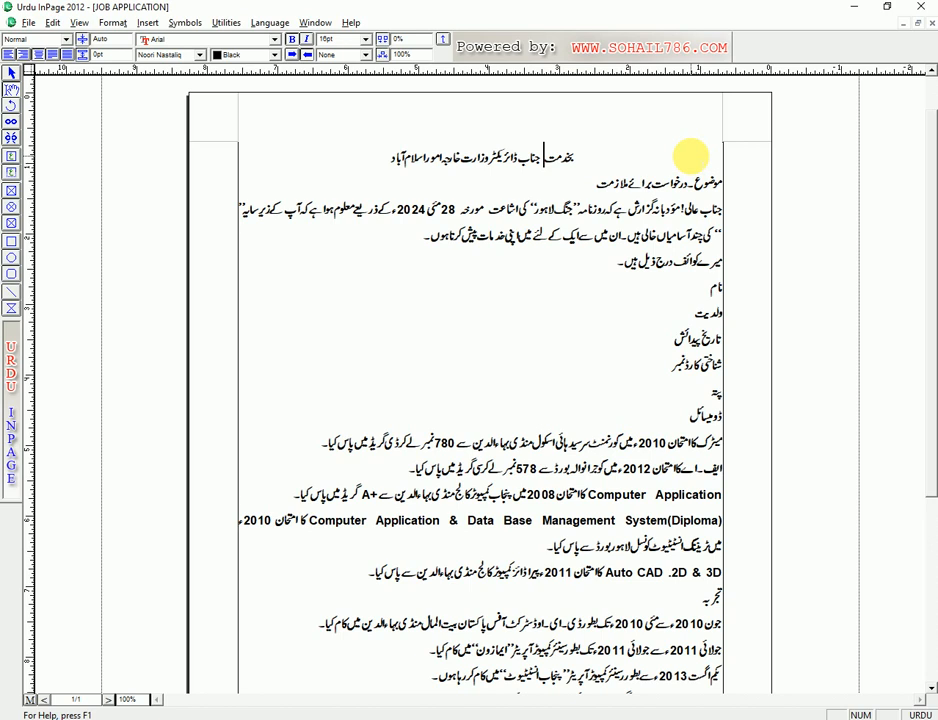
pyautogui.hotkey('ctrl', 'shift', 'r')
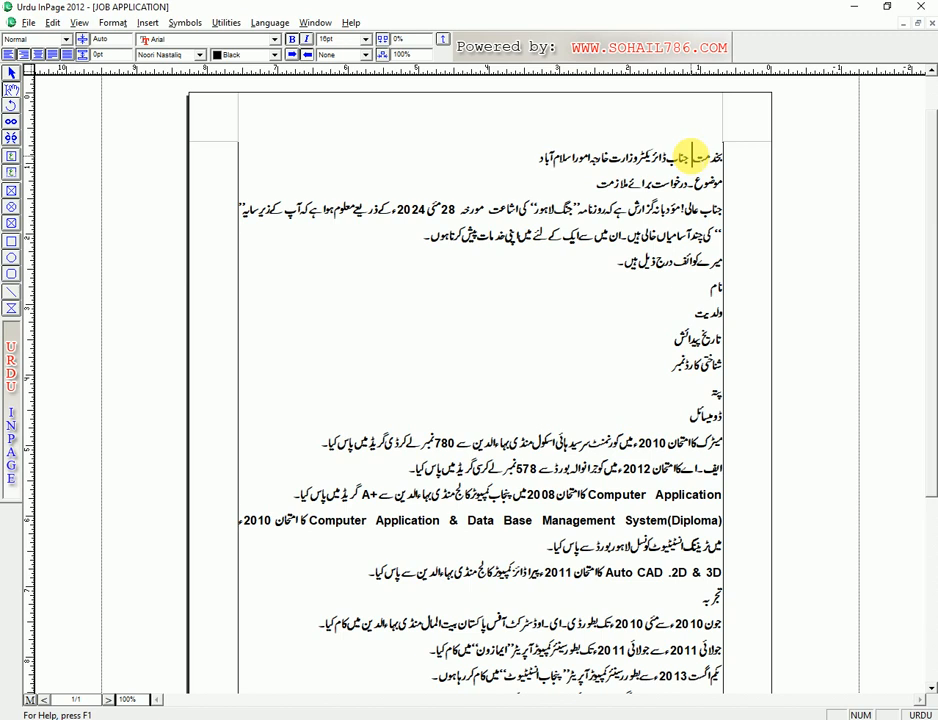
pyautogui.hotkey('ctrl', 'shift', 'l')
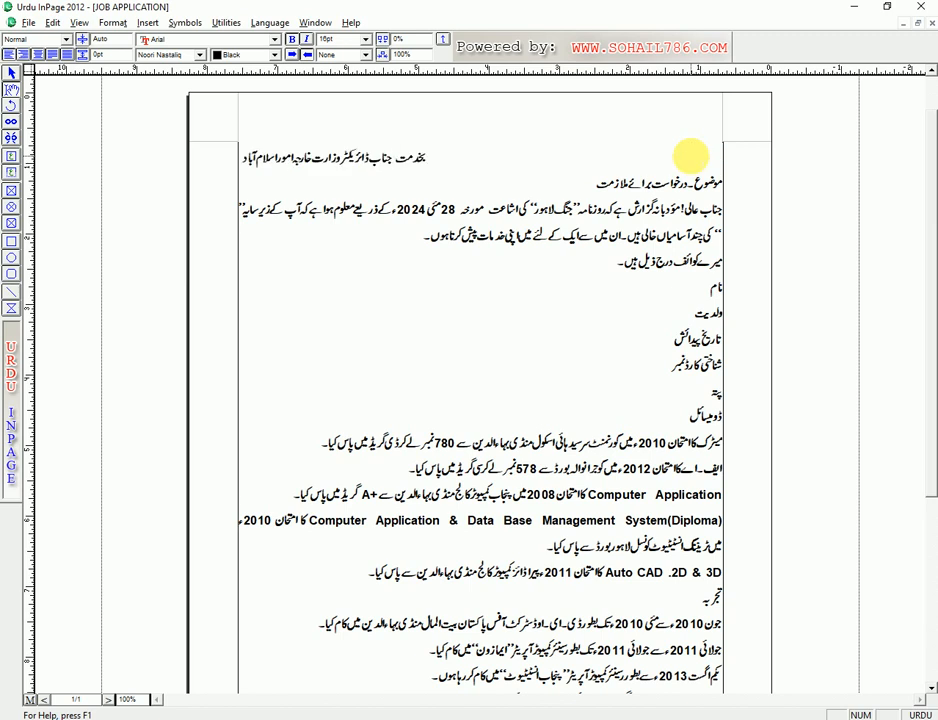
pyautogui.hotkey('ctrl', 'shift', 'j')
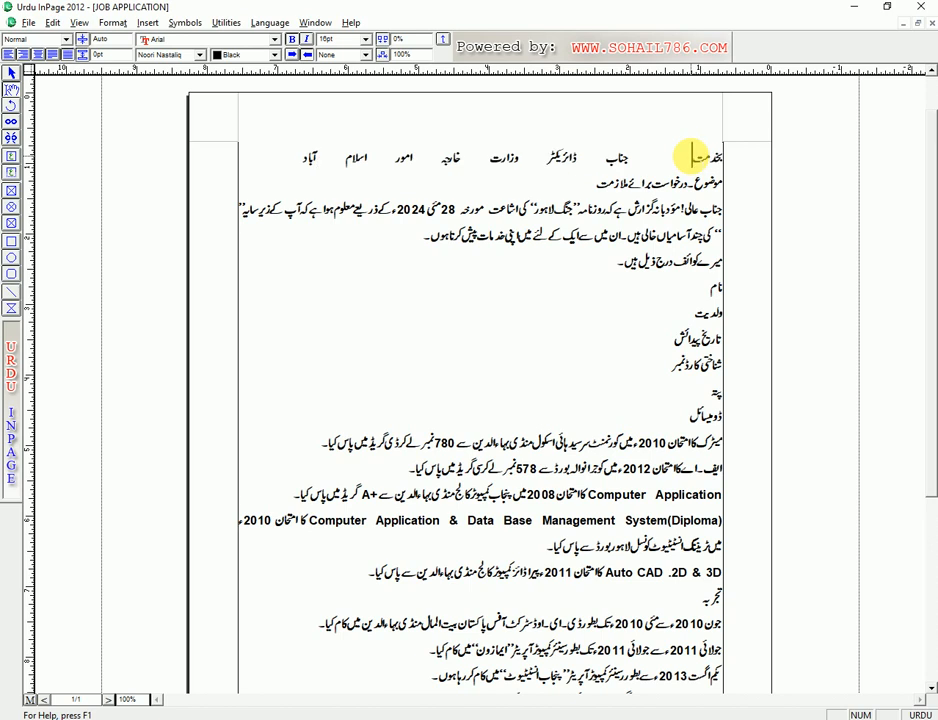
pyautogui.click(40, 56)
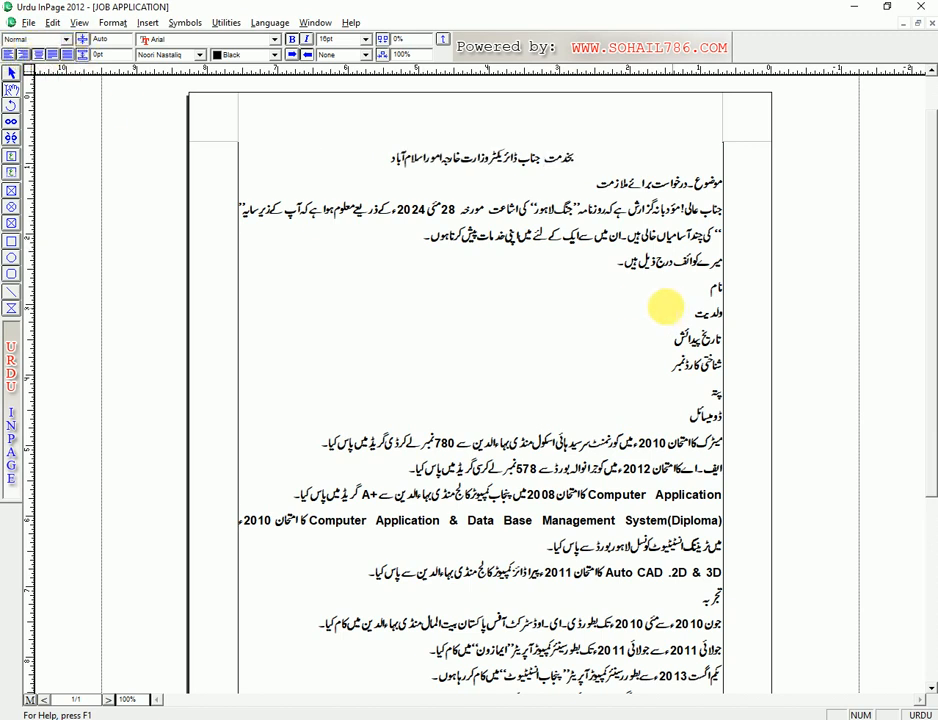
pyautogui.moveTo(588, 157); pyautogui.dragTo(392, 160)
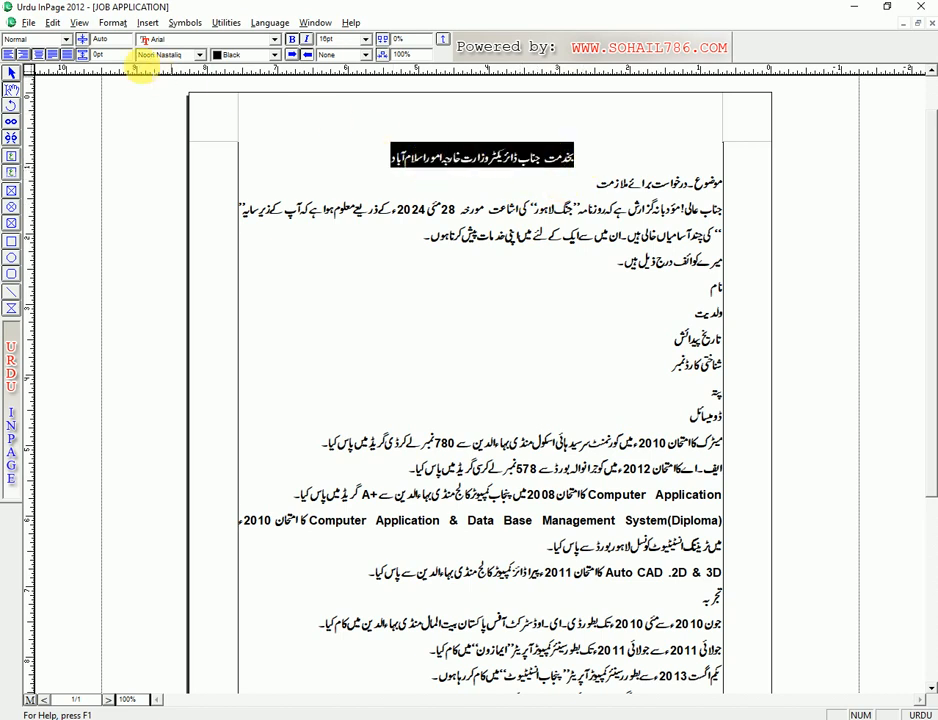
# - Try Bombay Black and Batool Bold on the heading, settling on Aswad Old
pyautogui.click(168, 55)
pyautogui.scroll(-5, 174, 104)
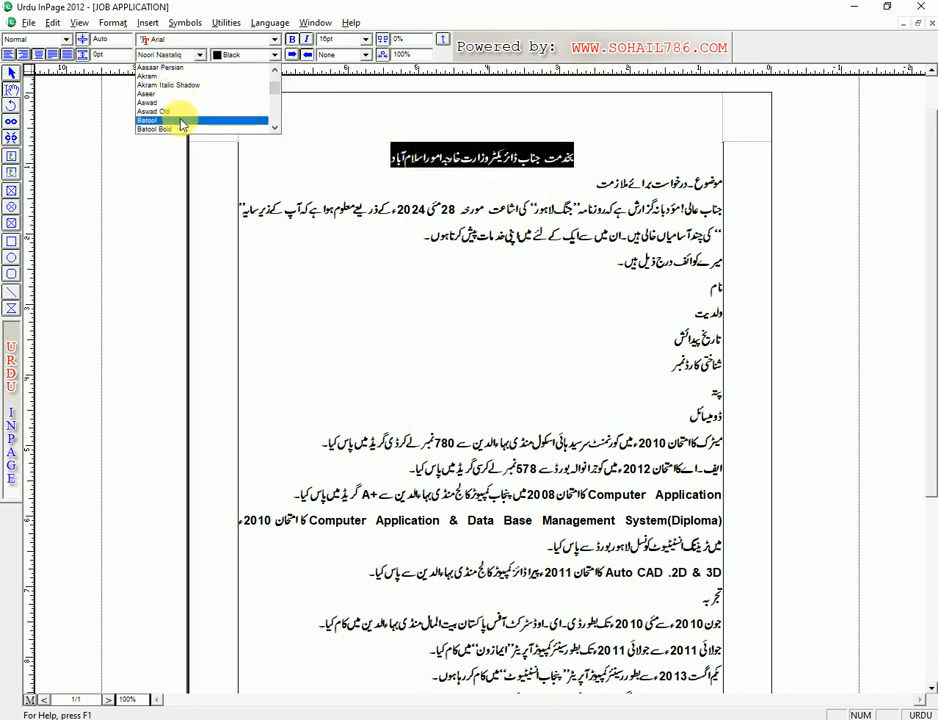
pyautogui.click(177, 118)
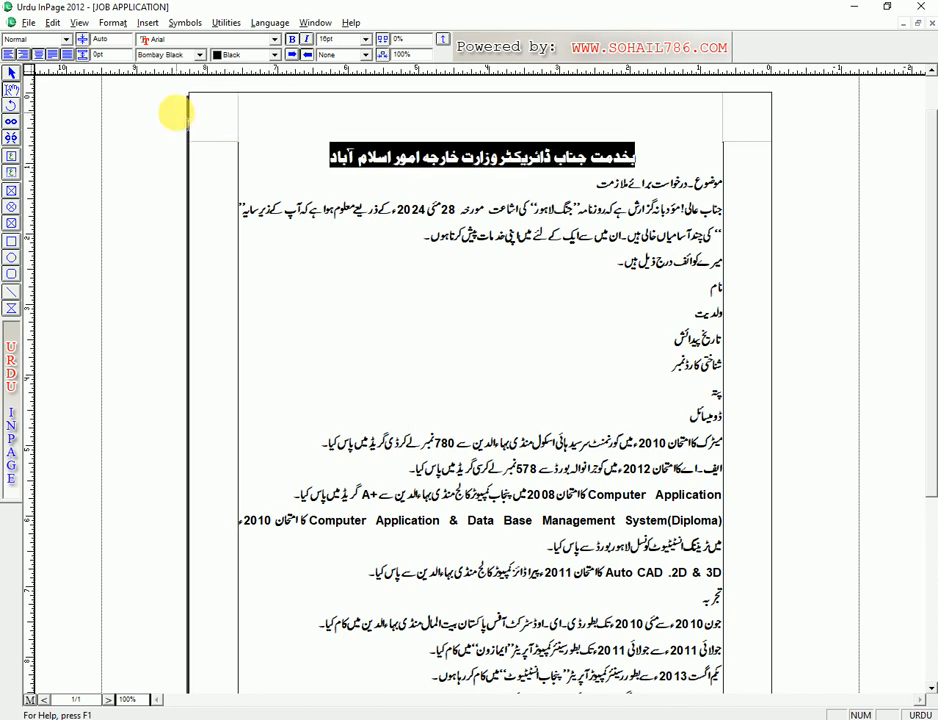
pyautogui.click(200, 55)
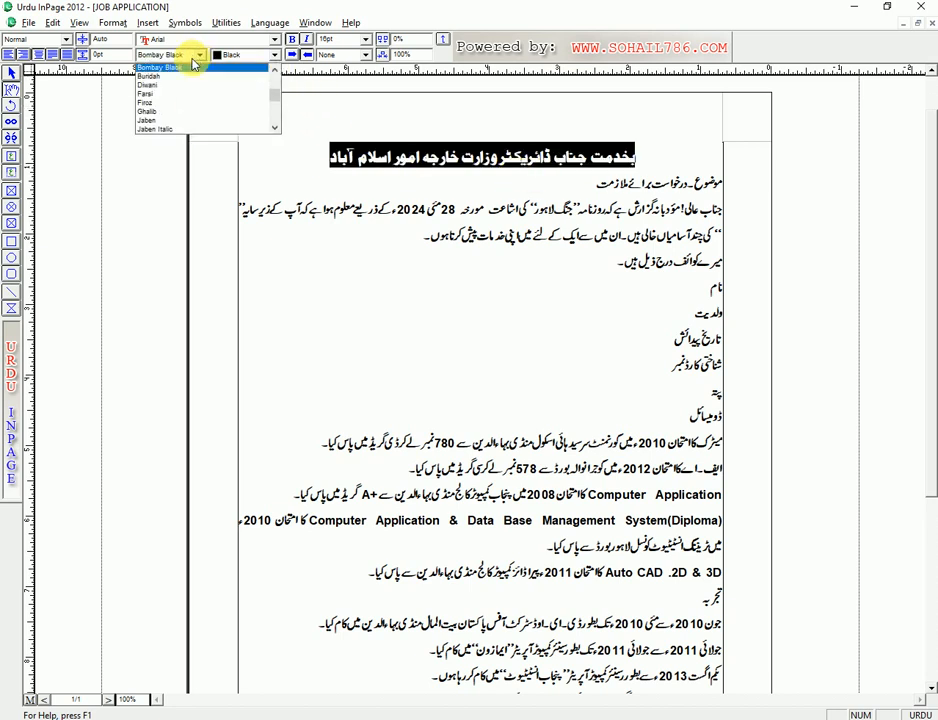
pyautogui.scroll(1, 180, 90)
pyautogui.scroll(2, 180, 90)
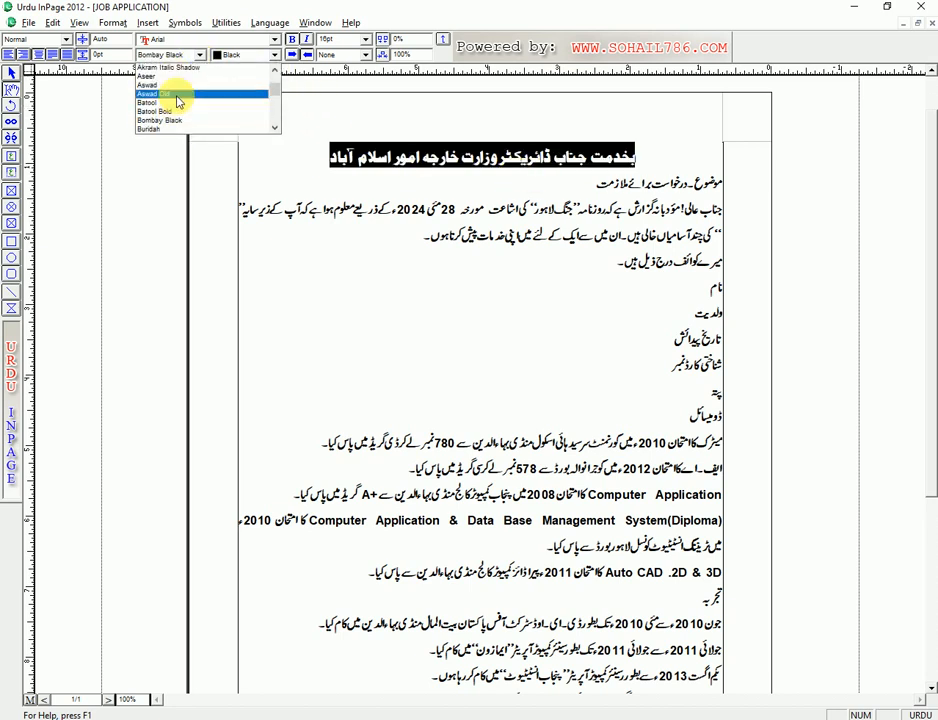
pyautogui.click(172, 111)
pyautogui.click(200, 55)
pyautogui.scroll(3, 180, 88)
pyautogui.click(166, 108)
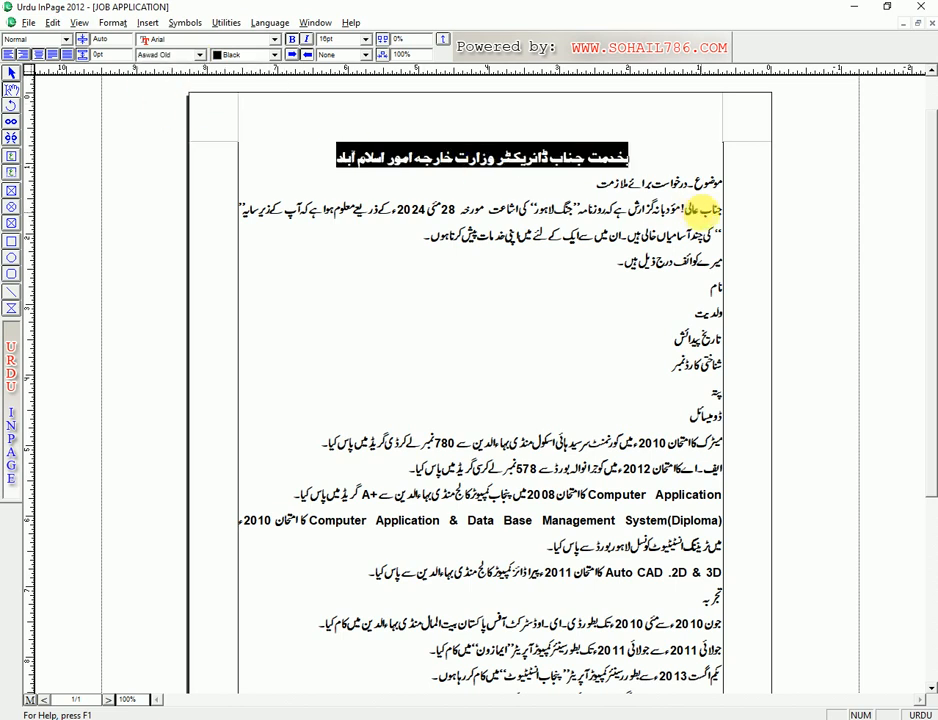
# - Make the heading 20pt and insert a tab gap after موضوع۔
pyautogui.click(335, 39)
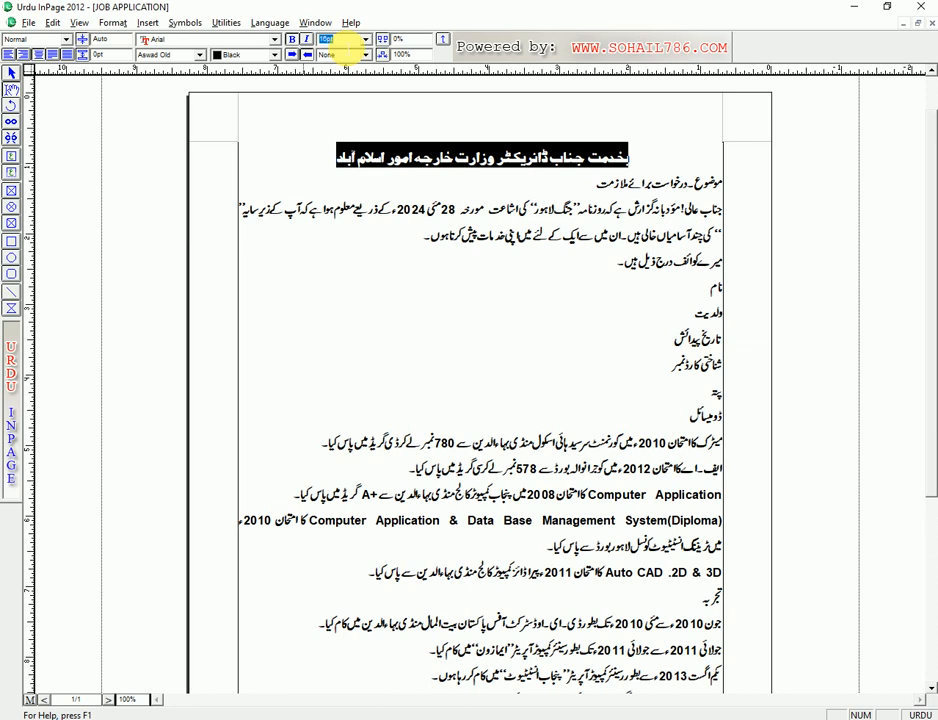
pyautogui.write('20')
pyautogui.press('Return')
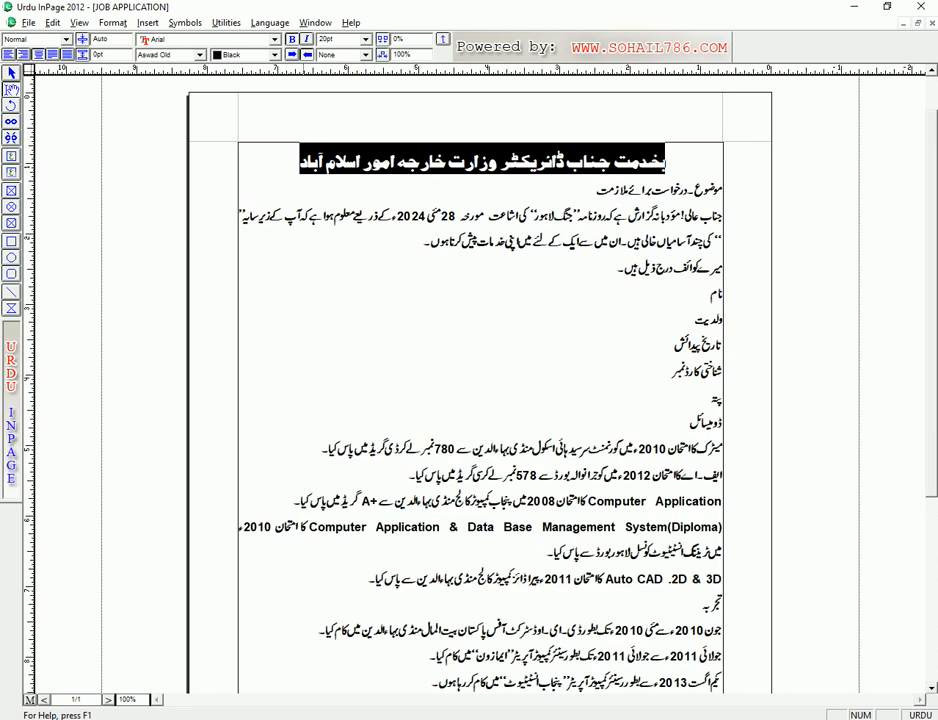
pyautogui.click(688, 188)
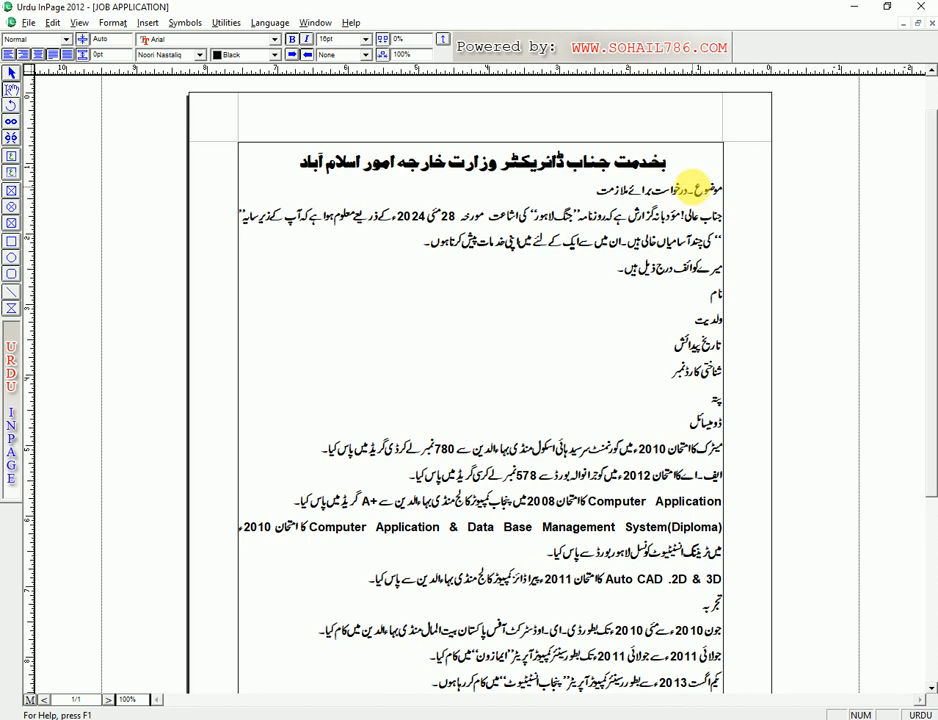
pyautogui.press('Tab')
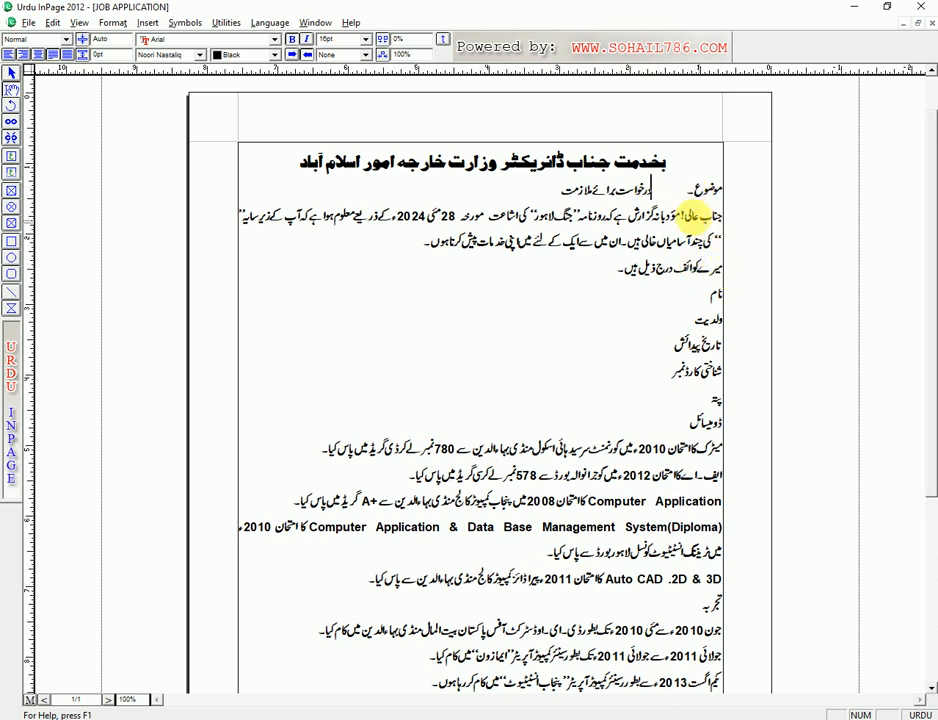
# - Apply a Single underline to the subject text درخواست برائے ملازمت
pyautogui.moveTo(652, 189); pyautogui.dragTo(540, 193)
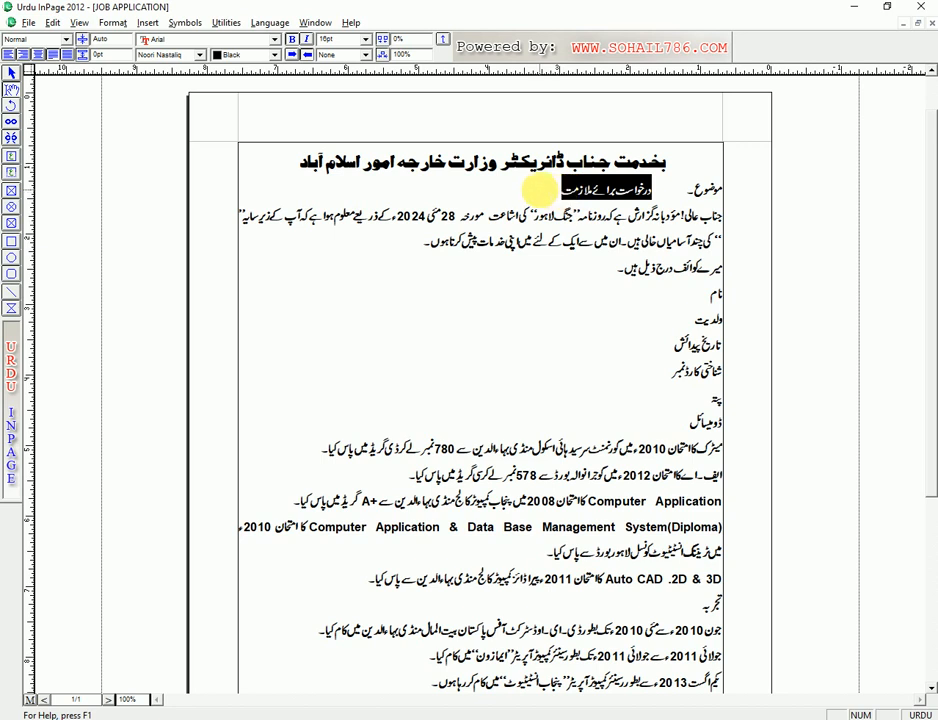
pyautogui.click(349, 40)
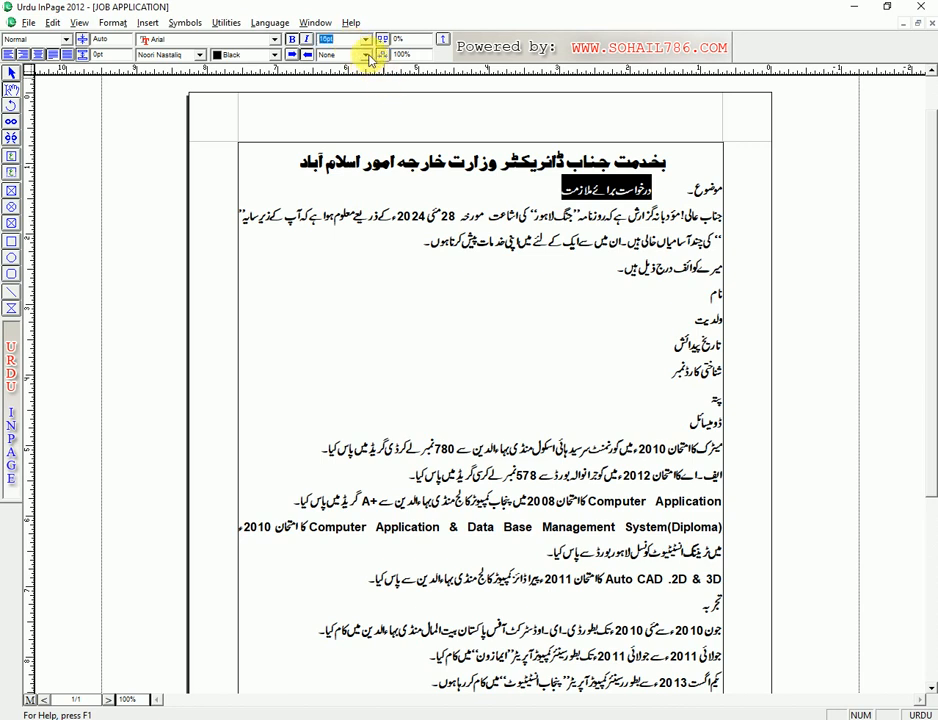
pyautogui.click(366, 54)
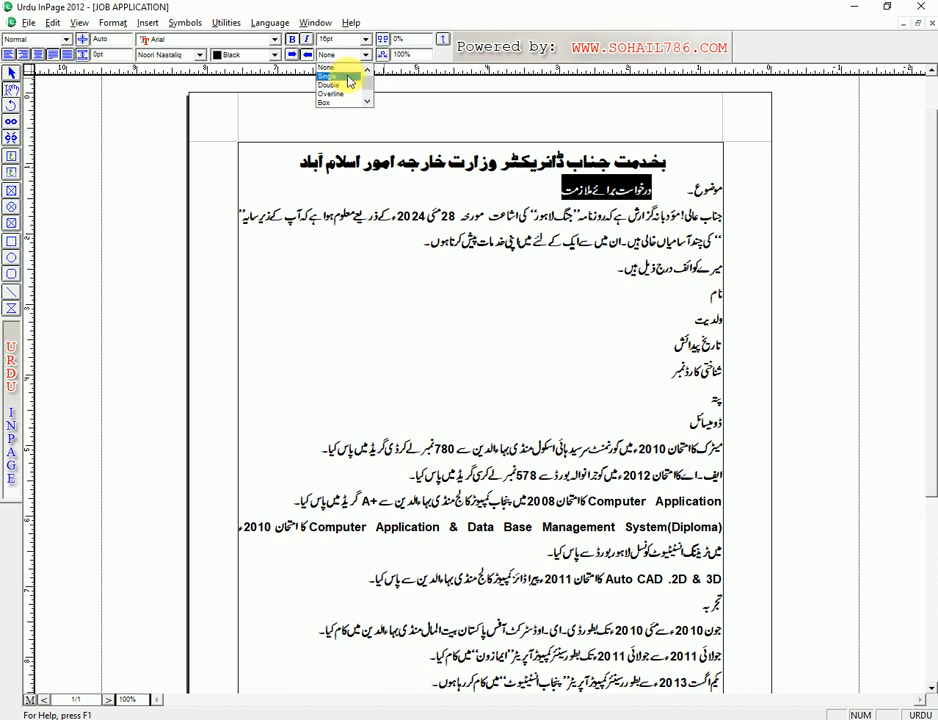
pyautogui.click(348, 78)
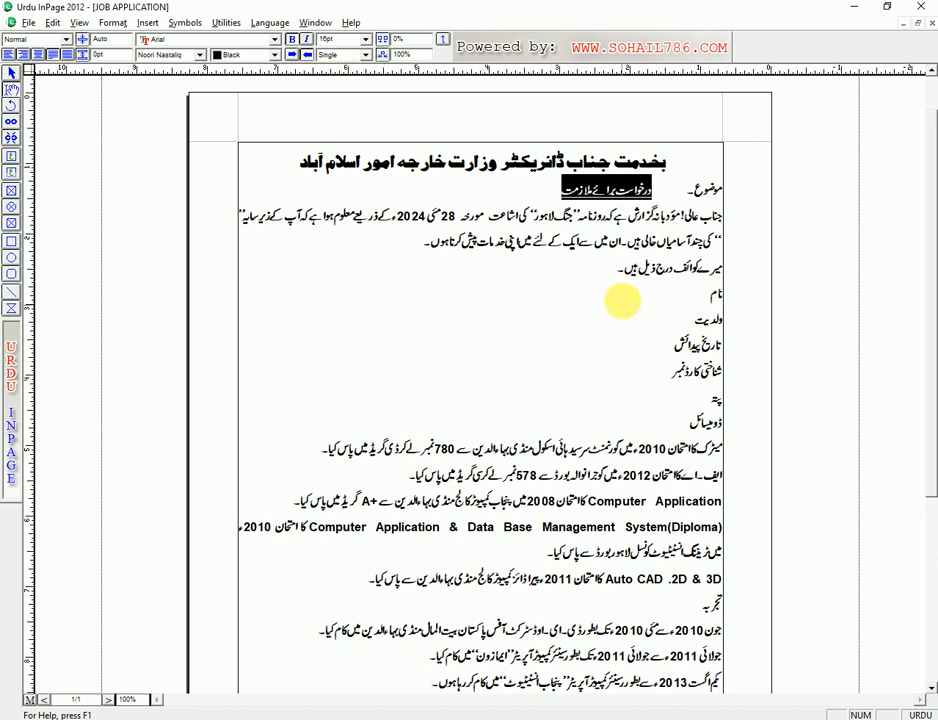
pyautogui.click(592, 216)
pyautogui.click(556, 191)
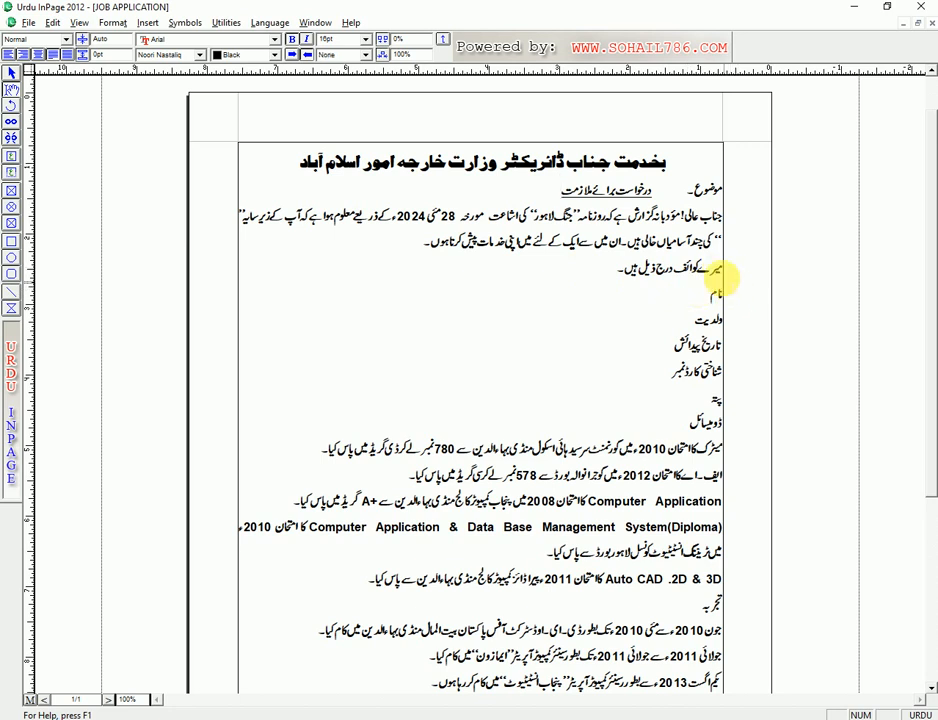
# - Give the first paragraph a beginning indent of 1 in Paragraph Preferences
pyautogui.click(723, 216)
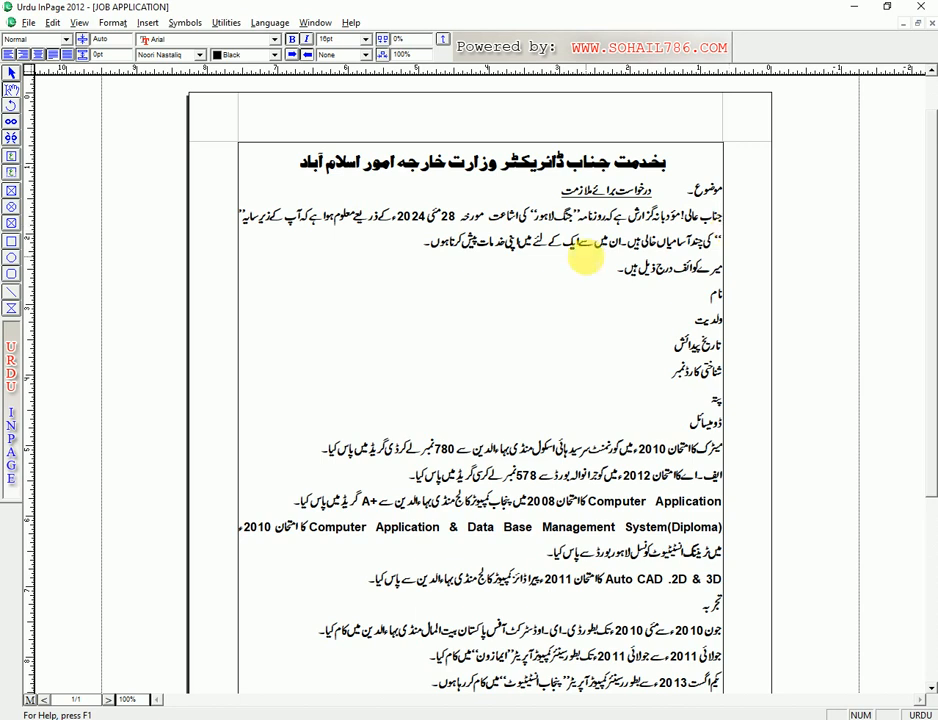
pyautogui.hotkey('ctrl', 'm')
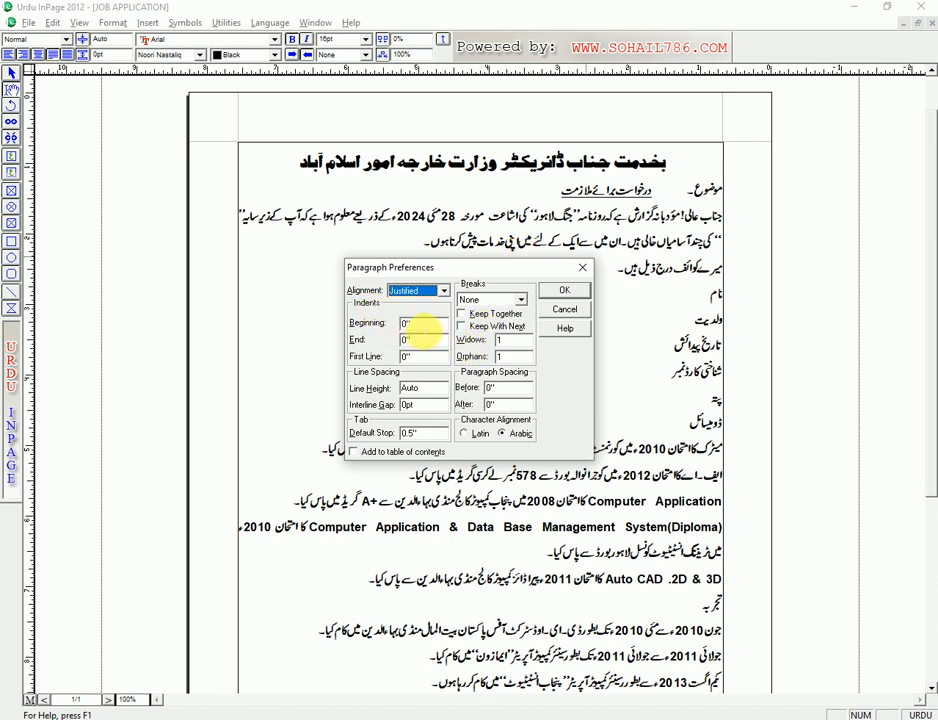
pyautogui.doubleClick(413, 328)
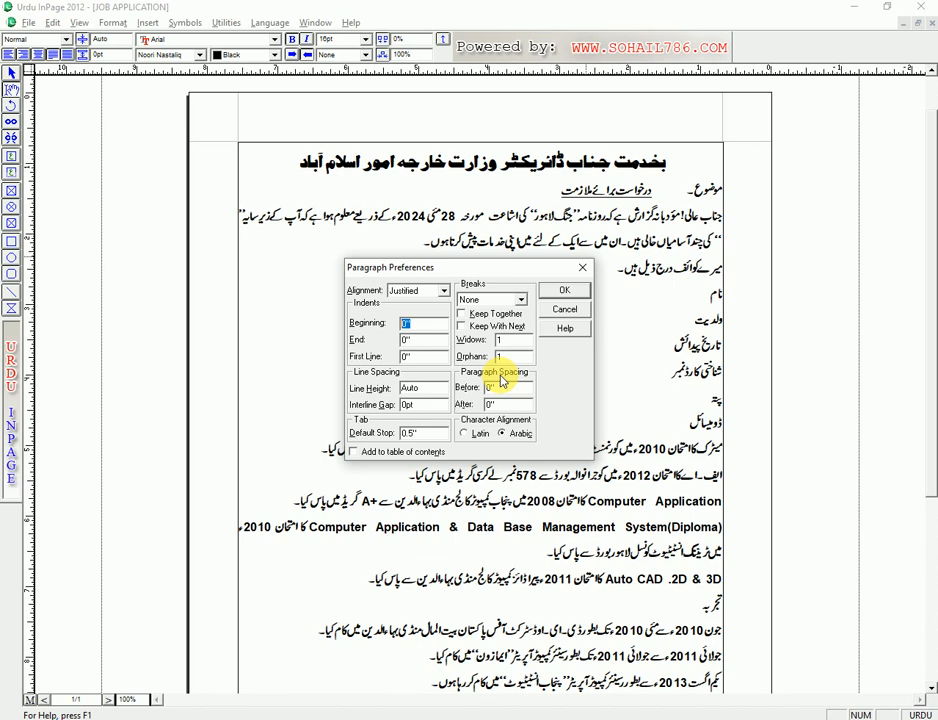
pyautogui.write('1')
pyautogui.press('Return')
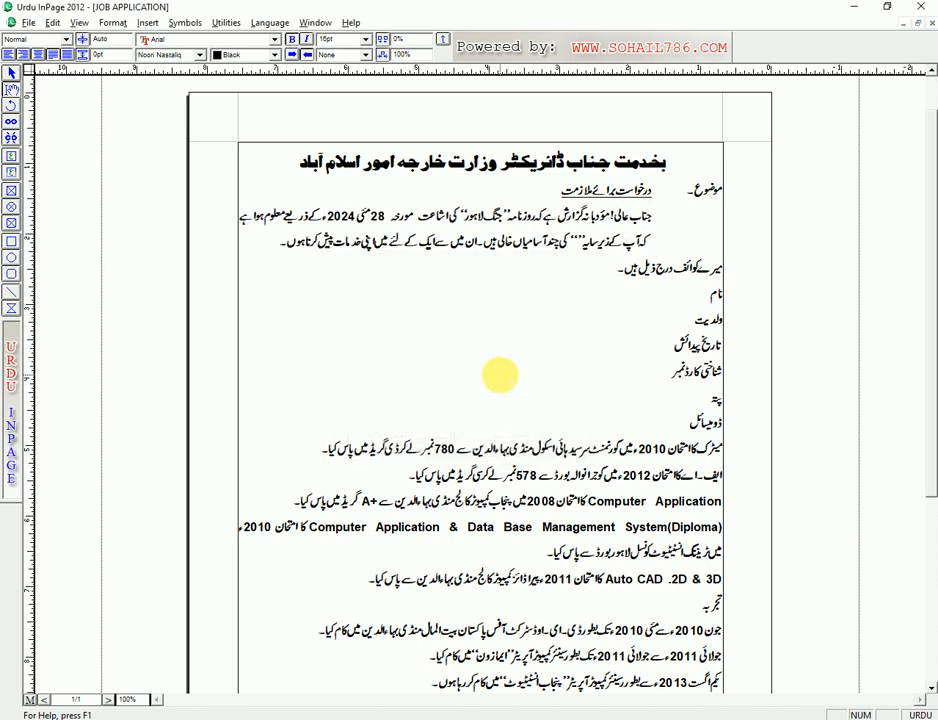
# - Break the line after جناب عالی! and reset the paragraph's beginning indent to 0
pyautogui.click(650, 215)
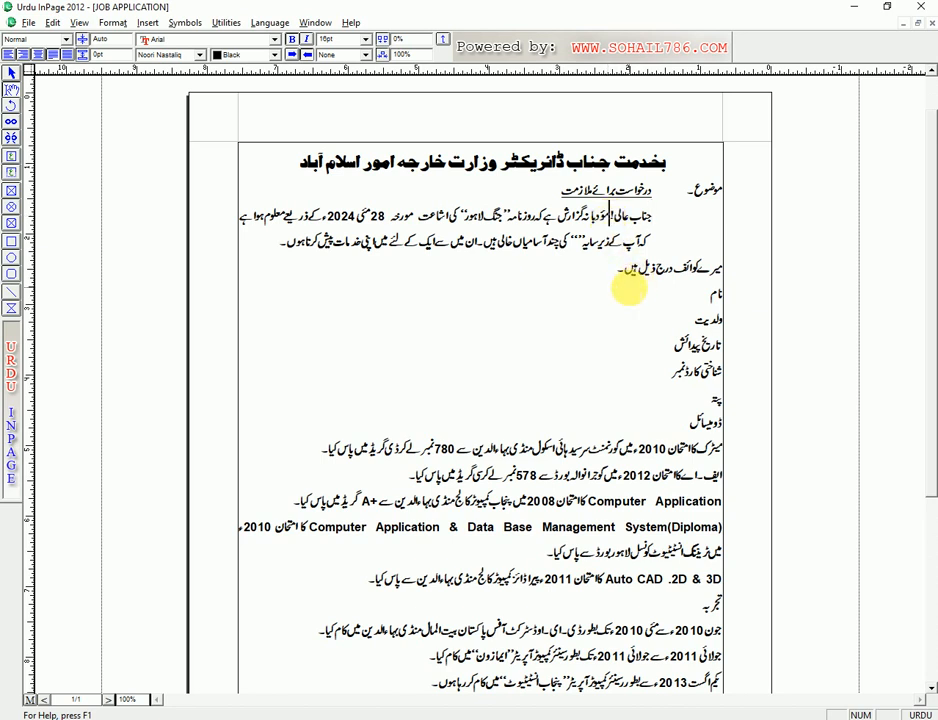
pyautogui.press('Return')
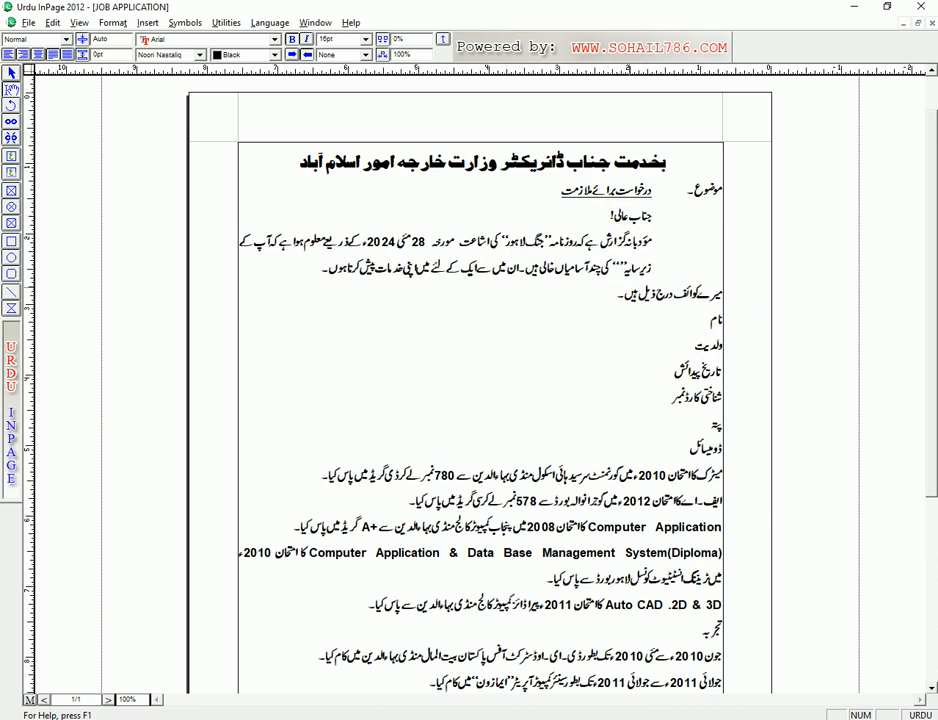
pyautogui.hotkey('ctrl', 'm')
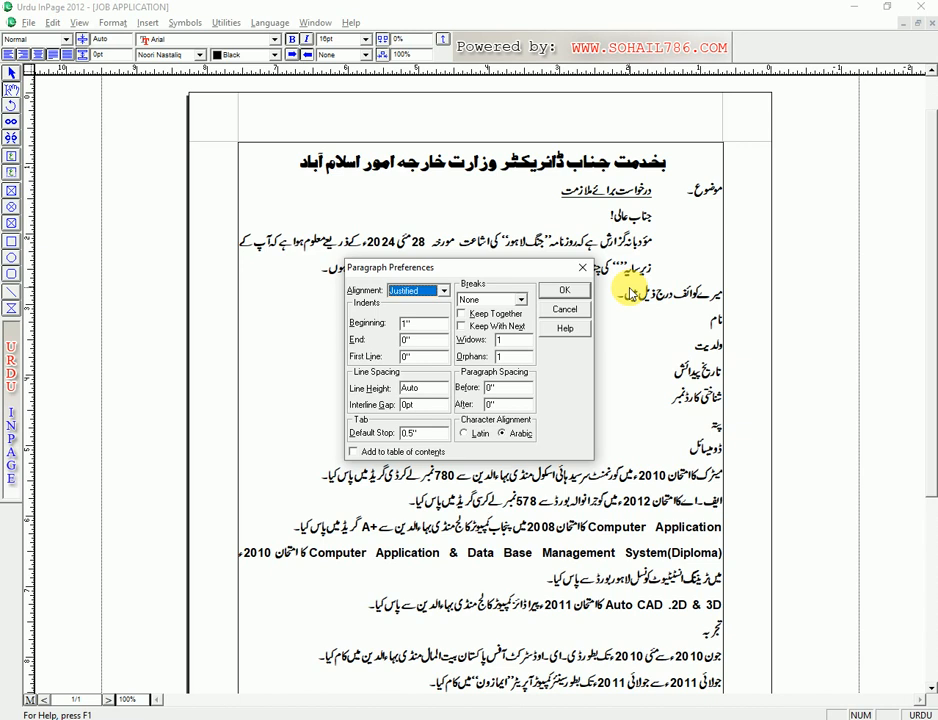
pyautogui.press('Tab')
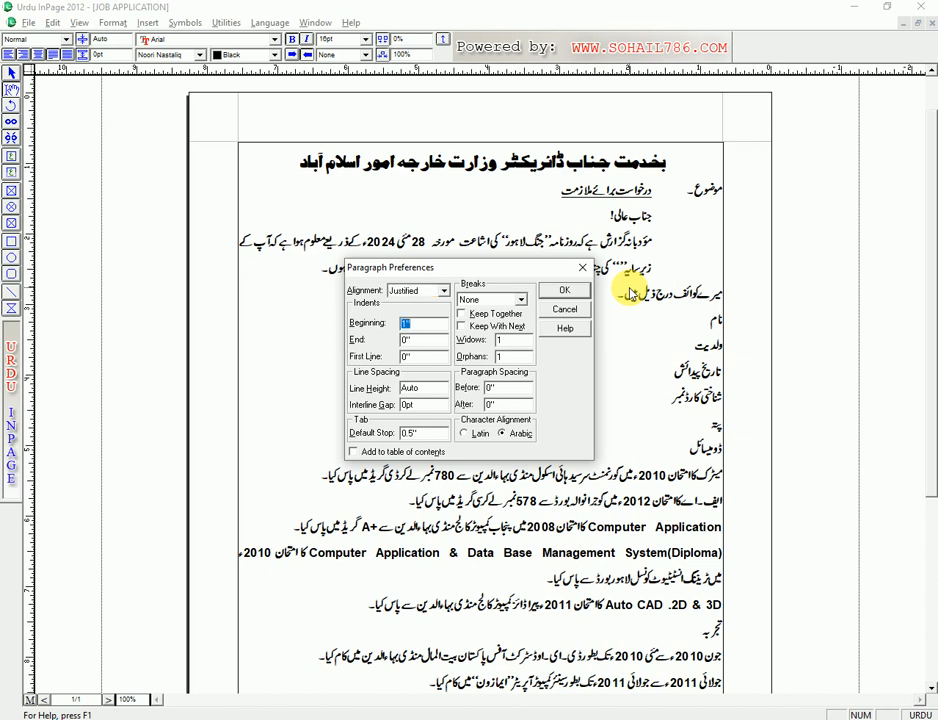
pyautogui.write('0')
pyautogui.press('Return')
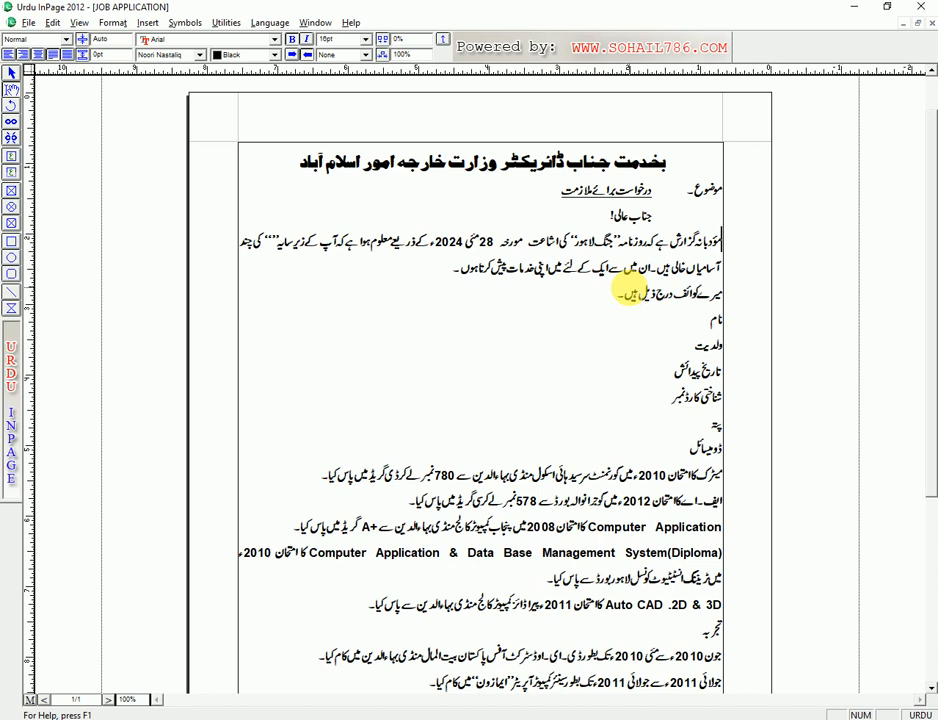
pyautogui.press('Tab')
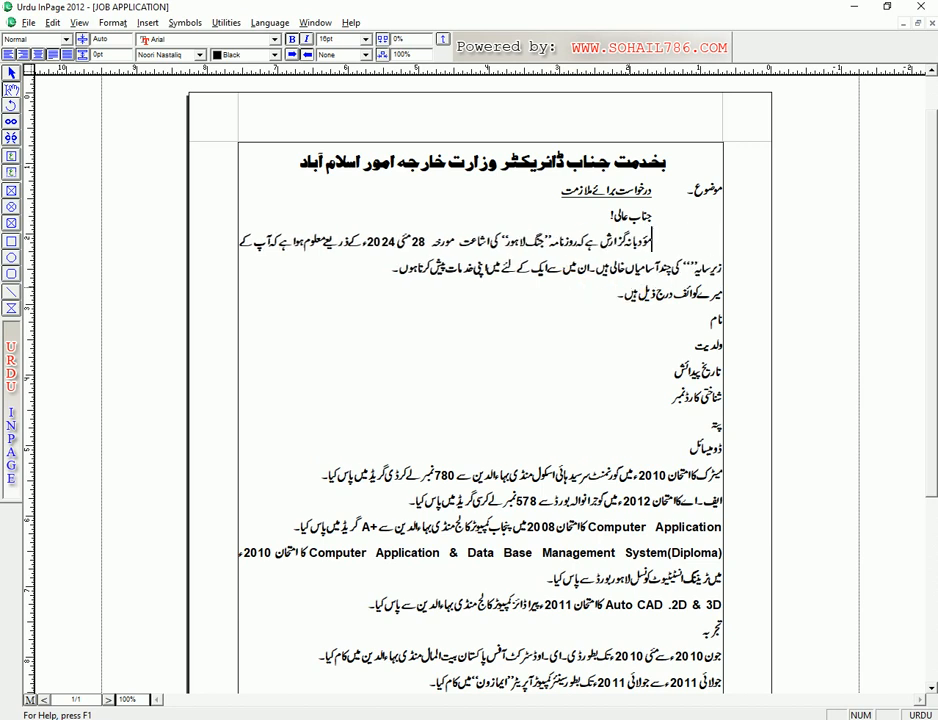
# - Enter آفس کمپیوٹر آپریٹر inside the quotes after زیر سایہ, removing the extra space
pyautogui.click(689, 268)
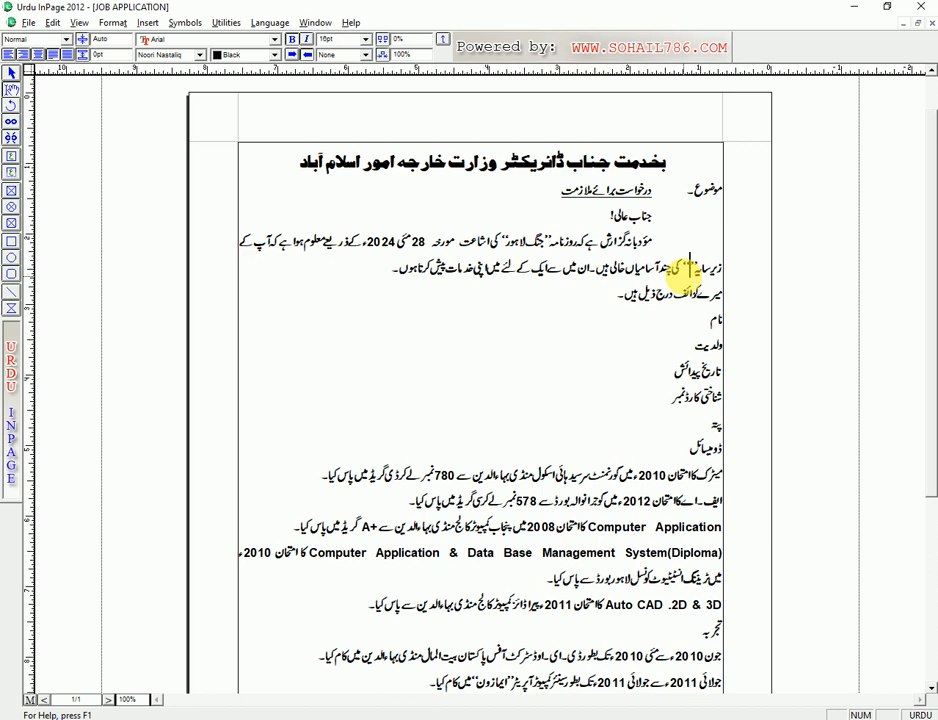
pyautogui.write('کمپنیوٹر')
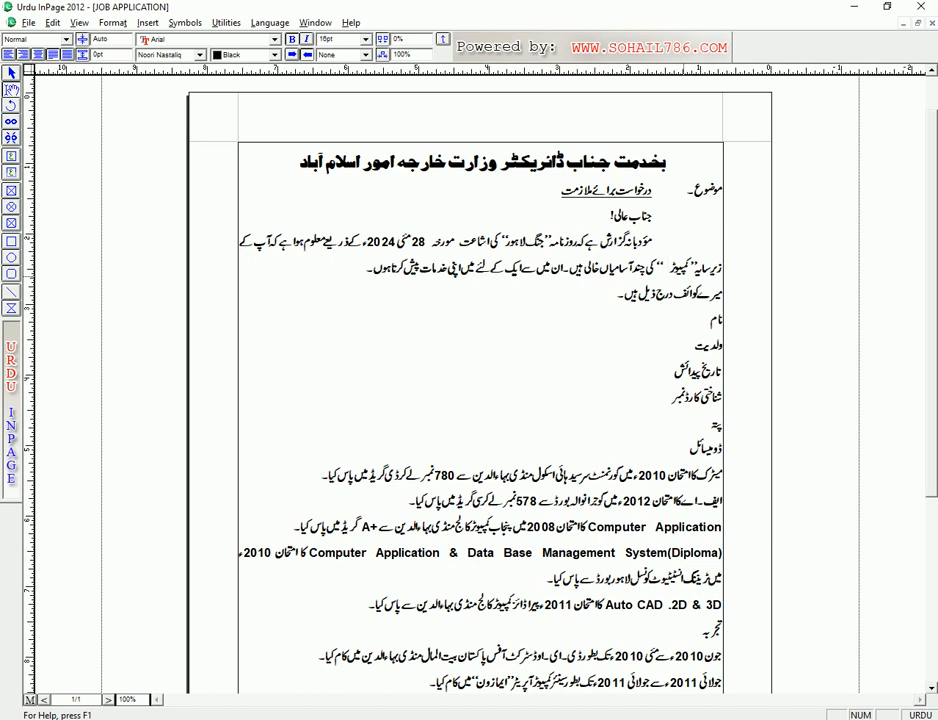
pyautogui.click(689, 266)
pyautogui.write('آفس کمپیوٹر')
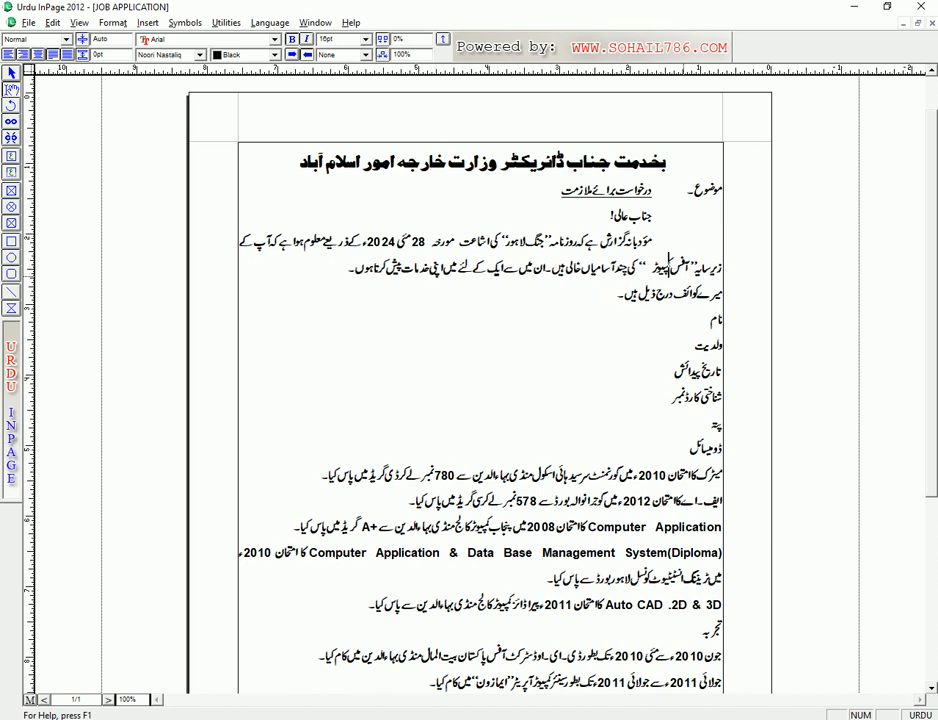
pyautogui.write(' آپریٹر')
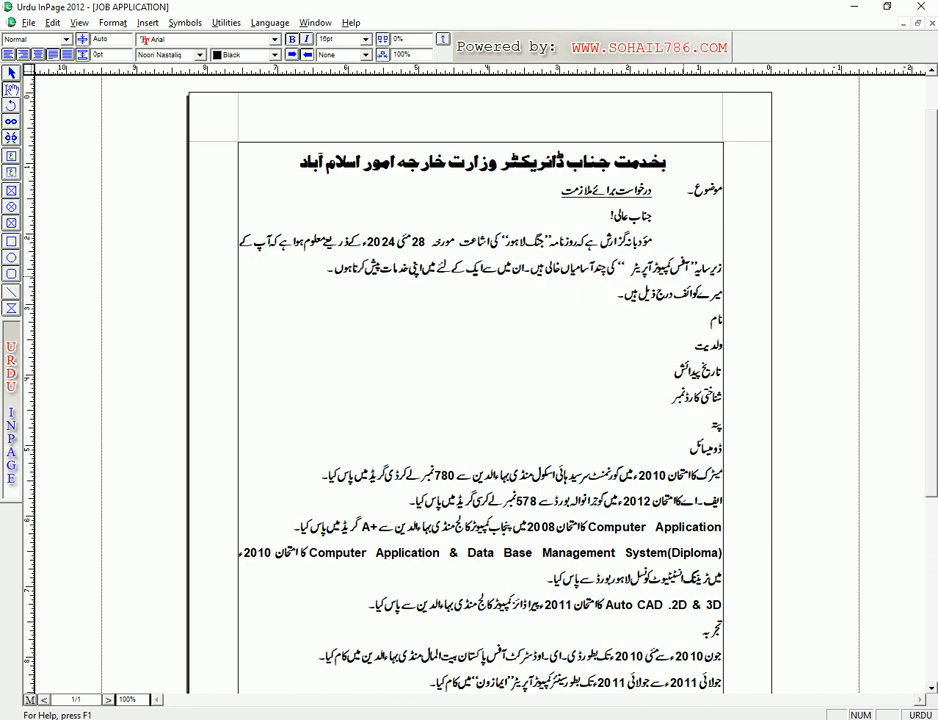
pyautogui.press('Delete')
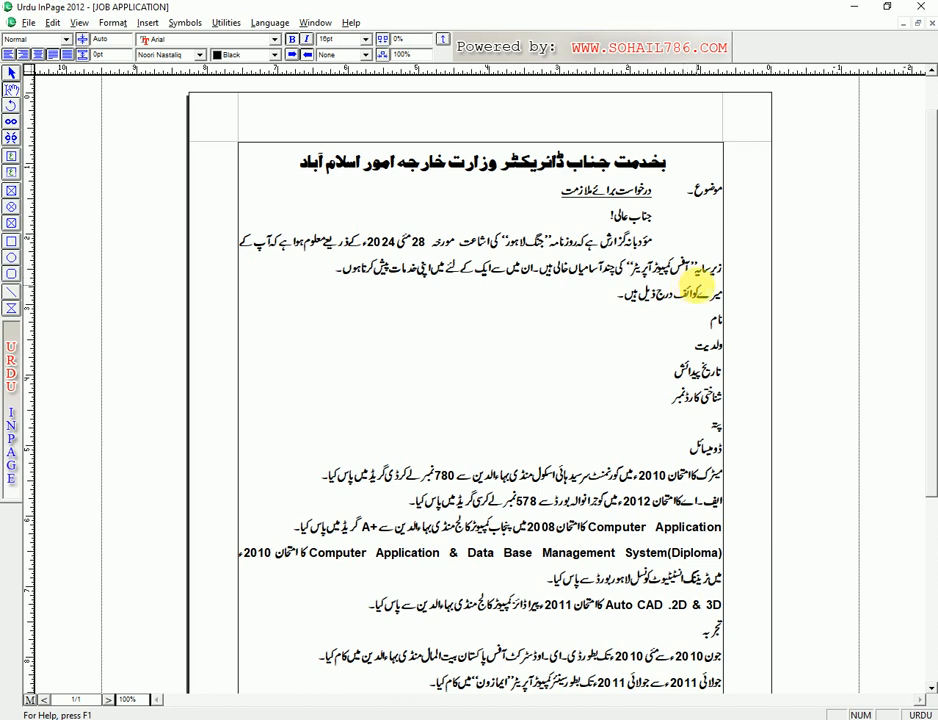
# - Give the line میرے کوائف درج ذیل ہیں۔ a single underline
pyautogui.moveTo(726, 294)
pyautogui.mouseDown()
pyautogui.moveTo(622, 297)
pyautogui.moveTo(720, 298)
pyautogui.mouseUp()
pyautogui.click(651, 315)
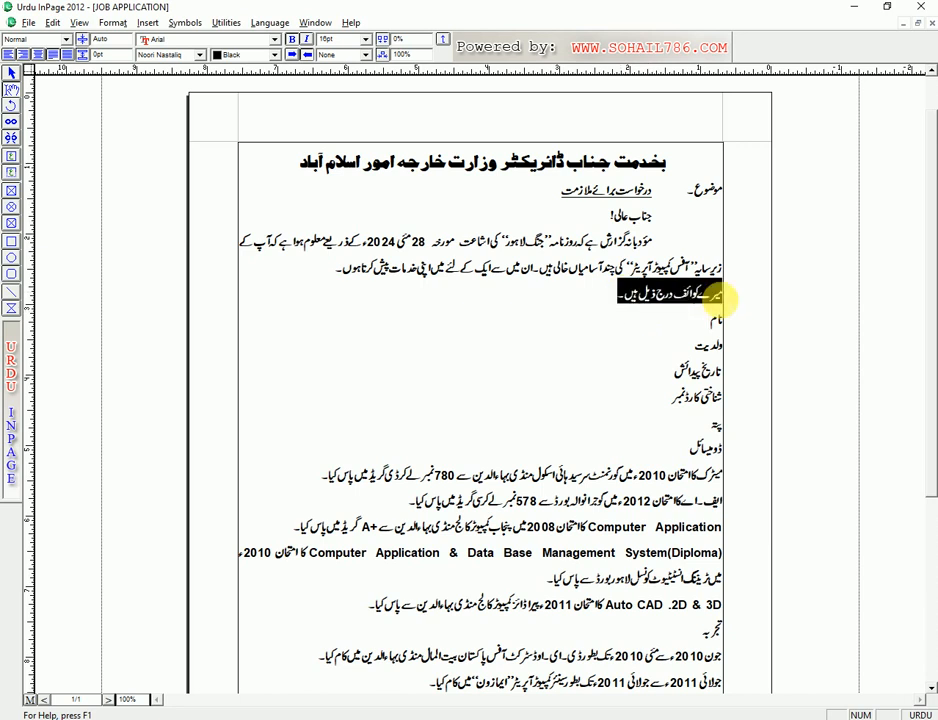
pyautogui.click(672, 296)
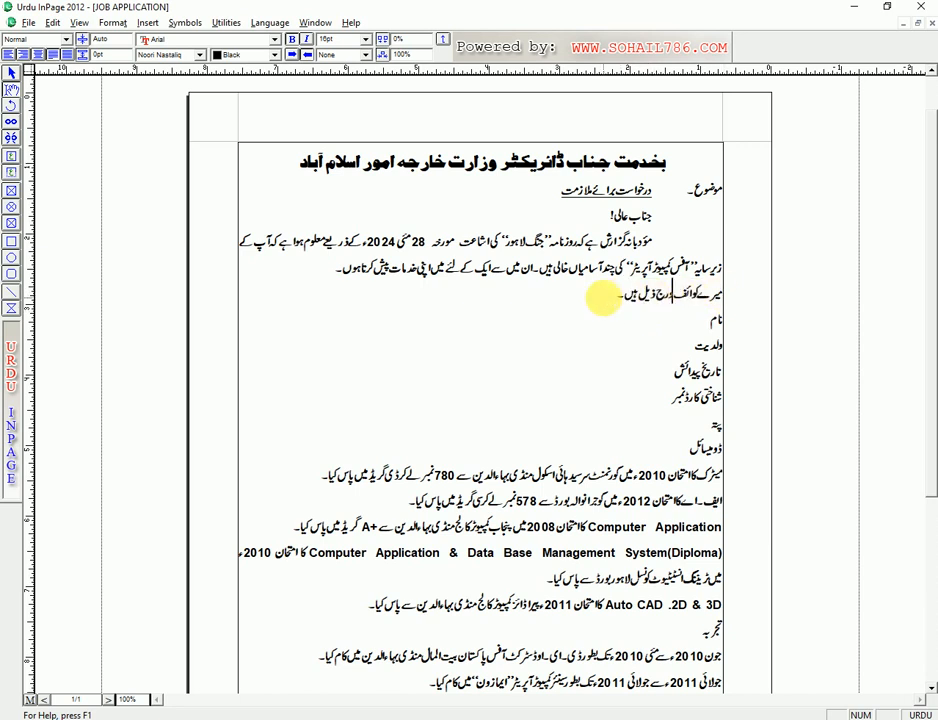
pyautogui.moveTo(607, 297); pyautogui.dragTo(697, 318)
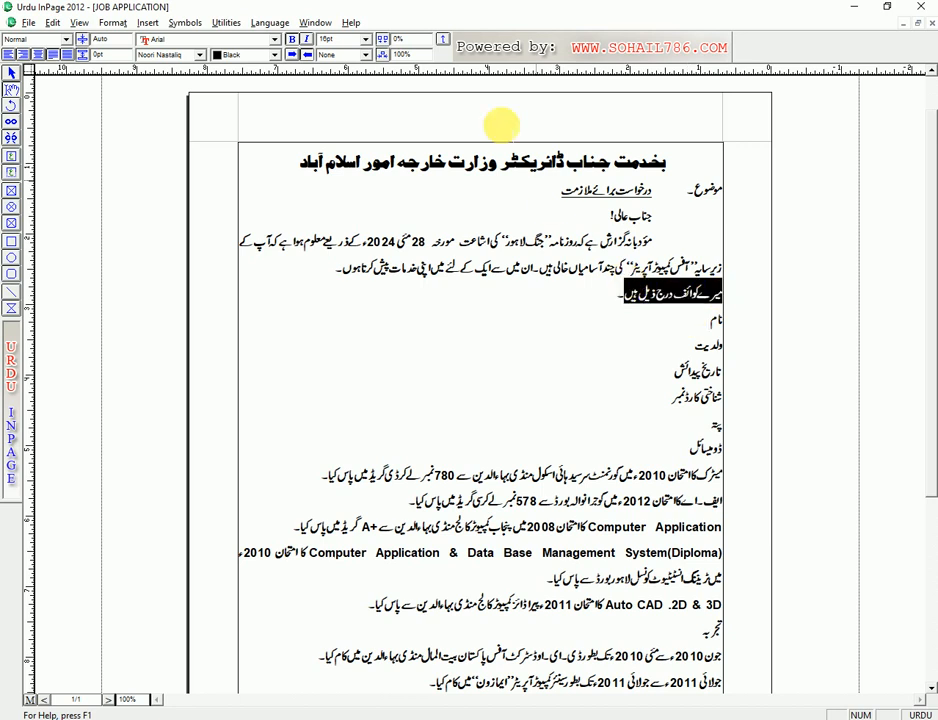
pyautogui.moveTo(561, 287); pyautogui.dragTo(727, 294)
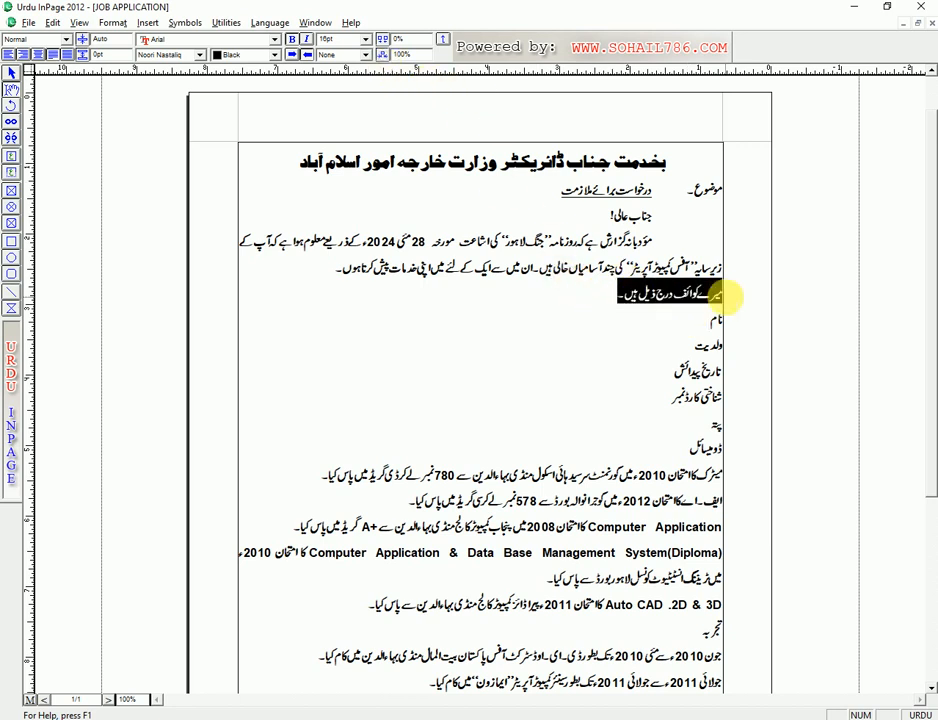
pyautogui.click(355, 54)
pyautogui.click(330, 76)
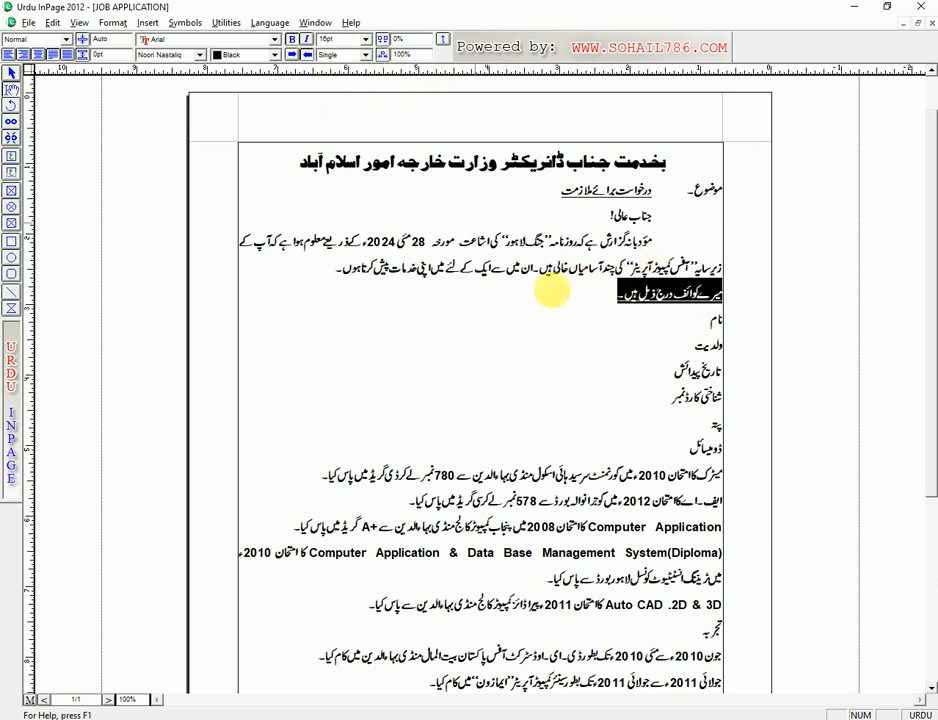
pyautogui.click(552, 290)
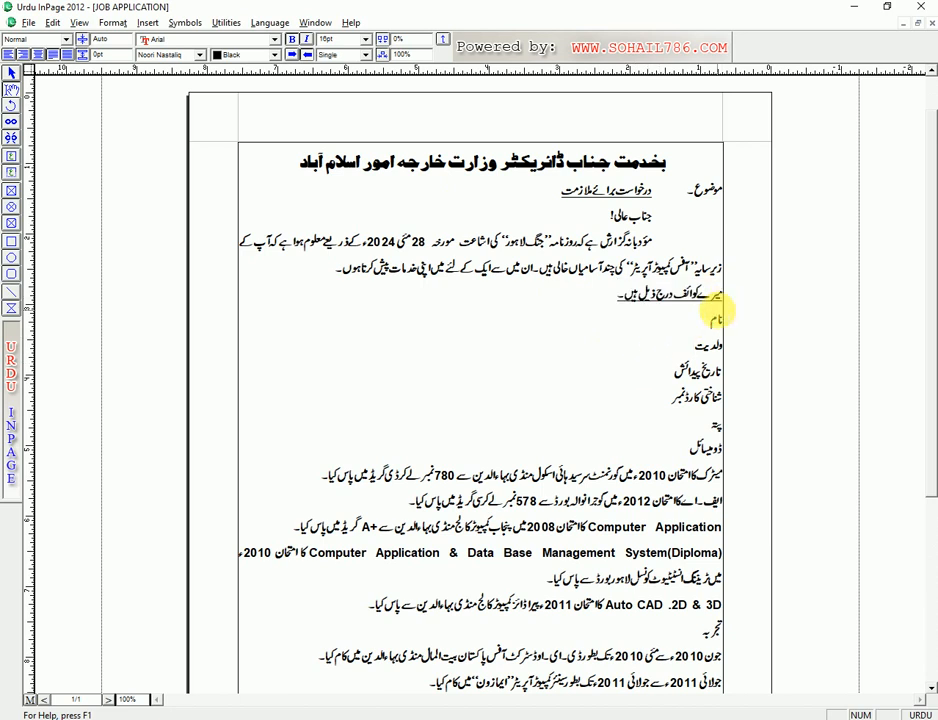
# - Indent that line and the personal-detail label lines by 1 inch
pyautogui.hotkey('ctrl', 'm')
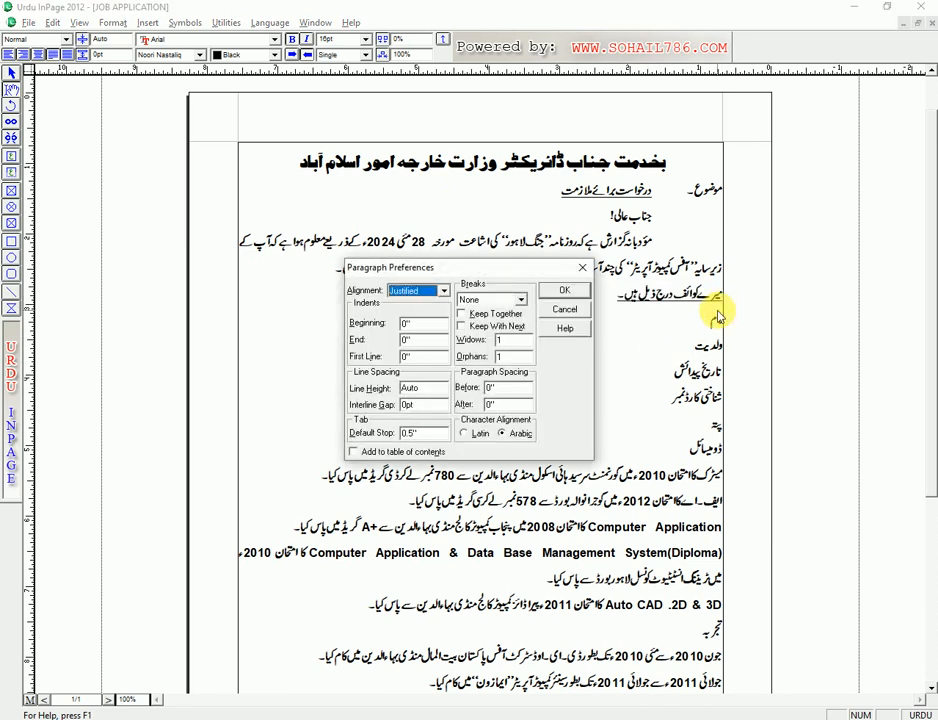
pyautogui.press('Tab')
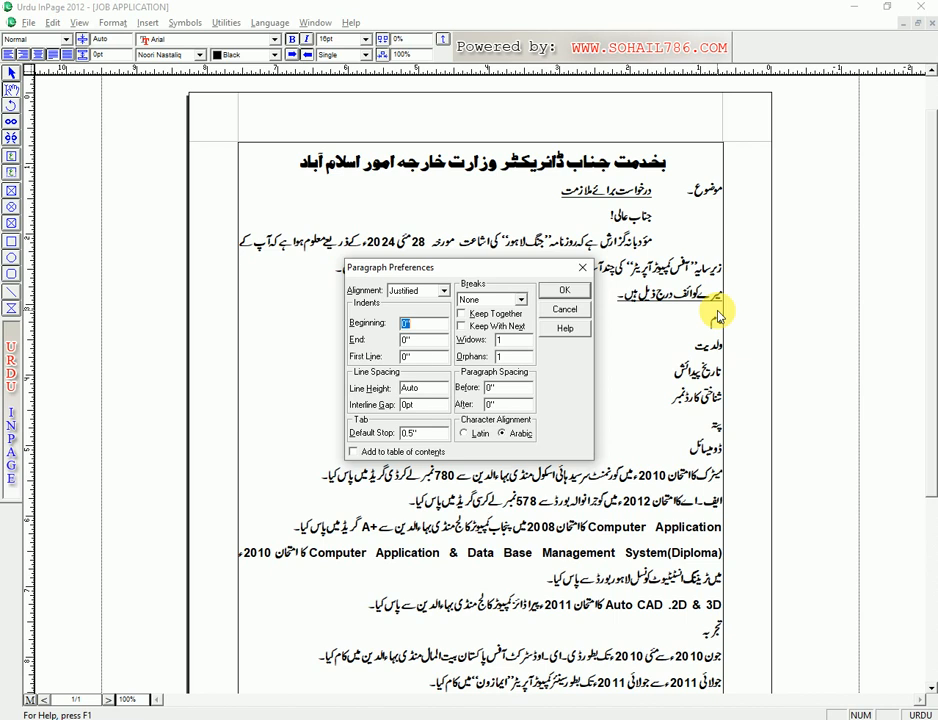
pyautogui.write('1')
pyautogui.press('Return')
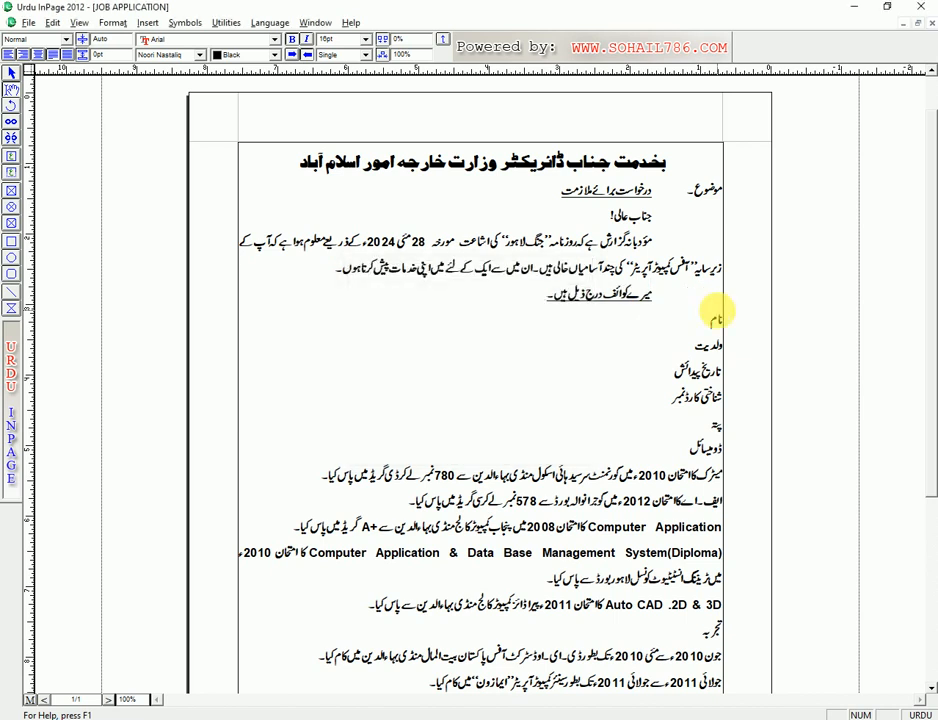
pyautogui.moveTo(714, 318); pyautogui.dragTo(731, 459)
pyautogui.hotkey('ctrl', 'm')
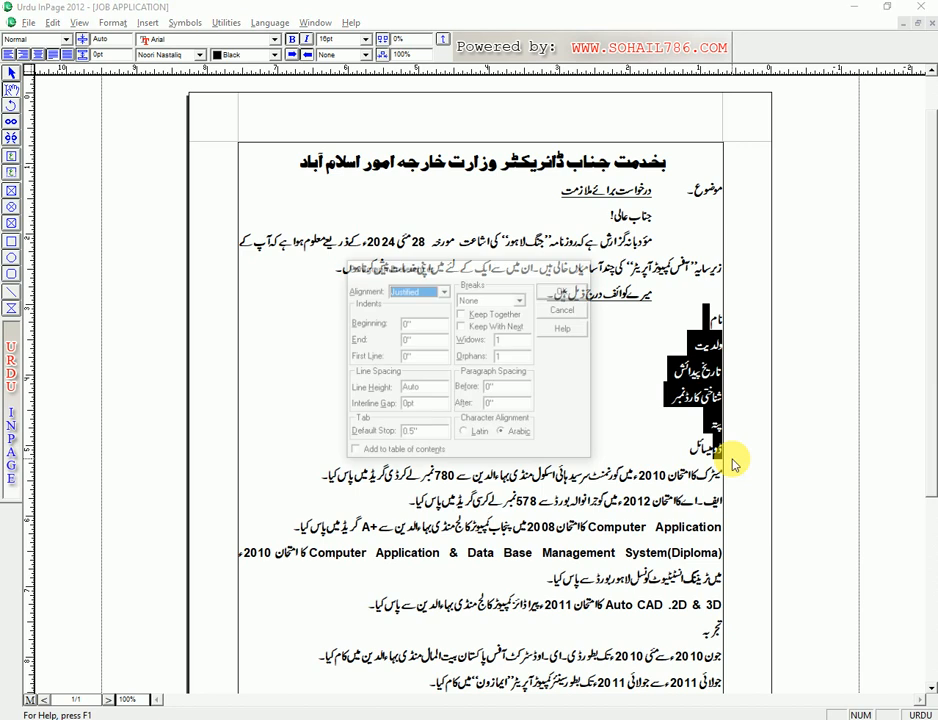
pyautogui.press('Tab')
pyautogui.write('1')
pyautogui.press('Return')
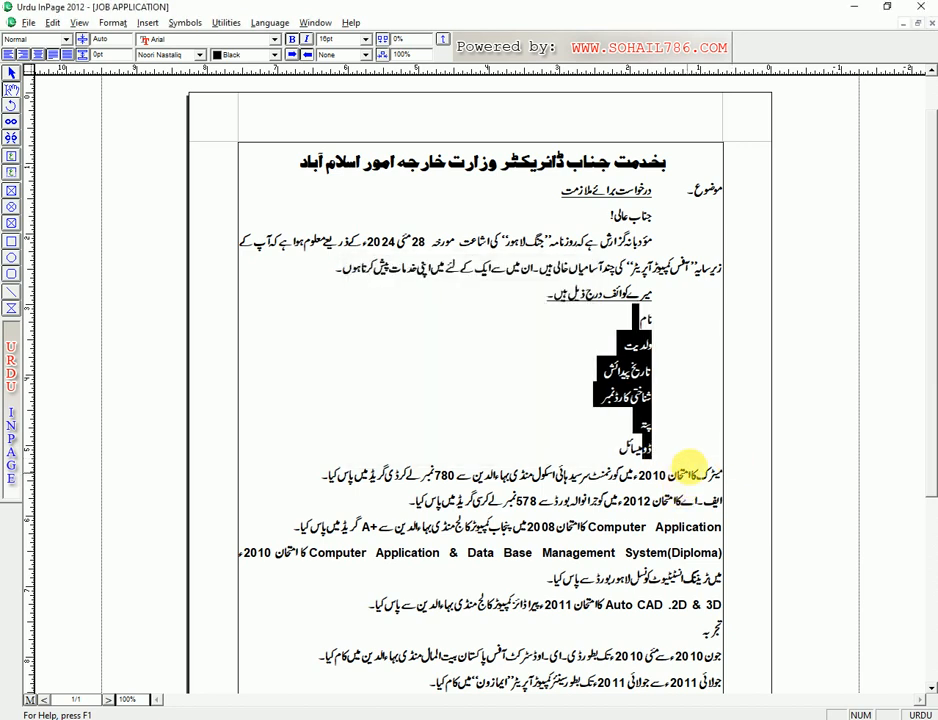
# - Type the applicant's name and father's name beside their labels
pyautogui.click(613, 308)
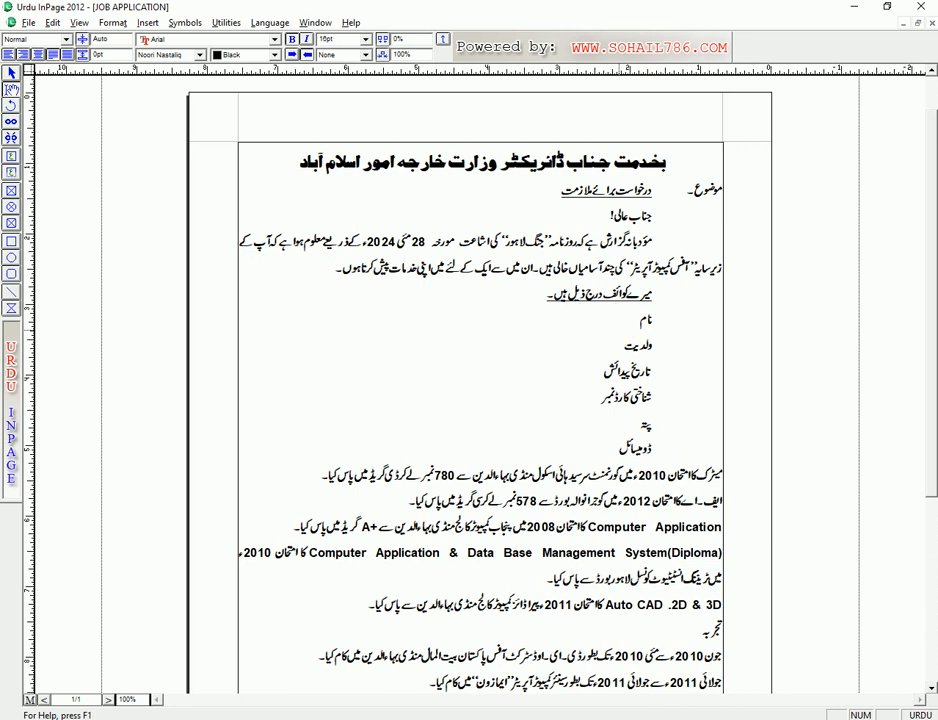
pyautogui.click(463, 345)
pyautogui.press('Tab')
pyautogui.press('Tab')
pyautogui.press('Tab')
pyautogui.press('Down')
pyautogui.press('Tab')
pyautogui.press('Tab')
pyautogui.hotkey('ctrl', 'space')
pyautogui.write('15')
pyautogui.hotkey('ctrl', 'space')
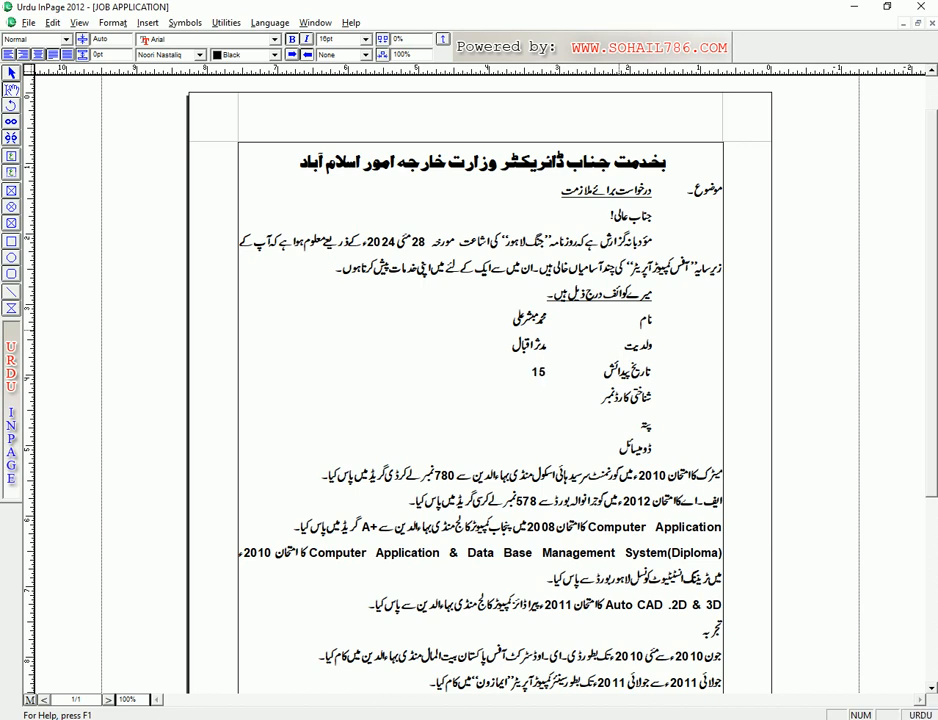
pyautogui.write('نومبر')
pyautogui.hotkey('ctrl', 'space')
pyautogui.write('2010')
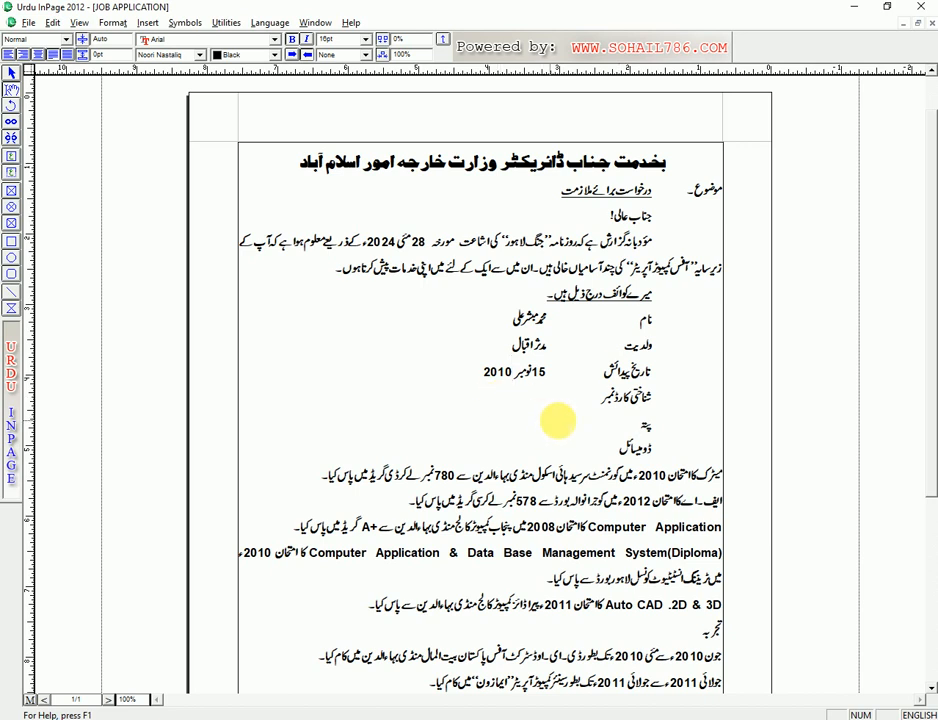
# - Type the ID card number on its line, correcting a mistaken start
pyautogui.click(560, 391)
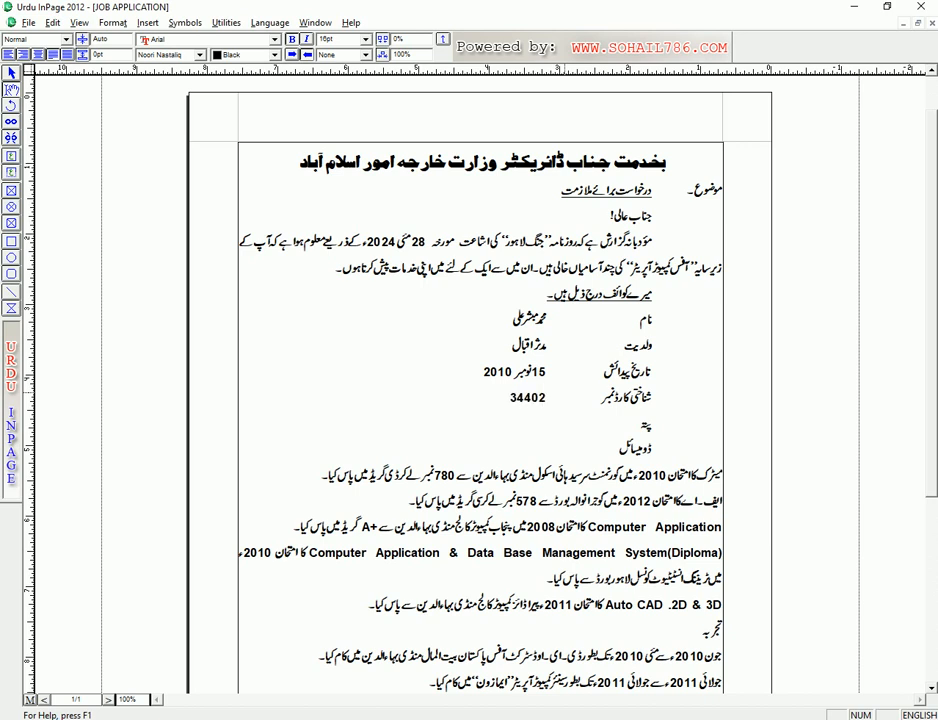
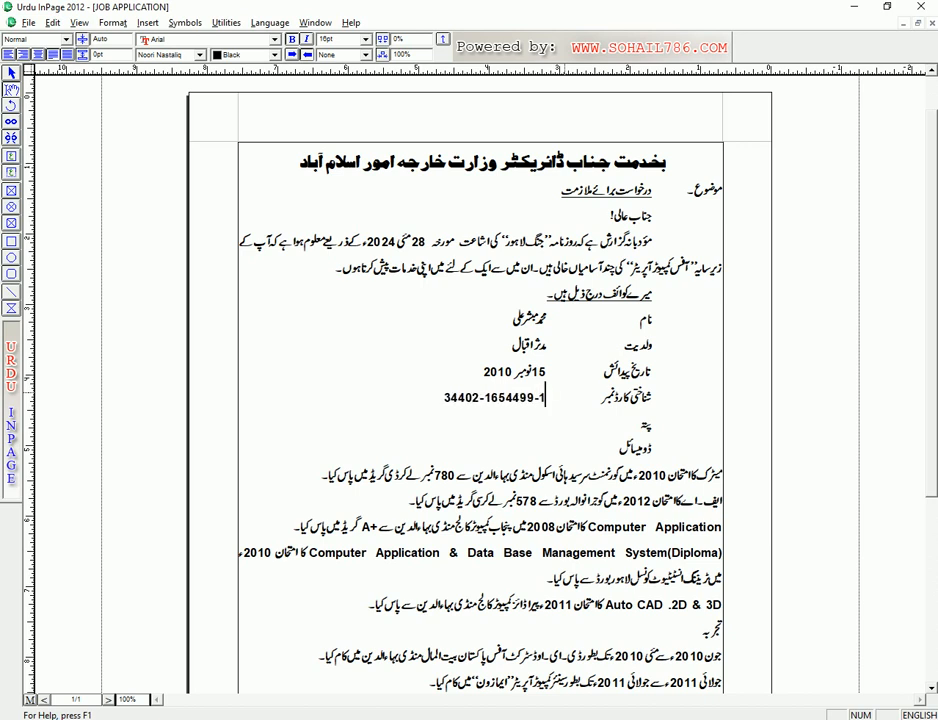
# - Move to the address line and switch the typing language back to Urdu
pyautogui.click(639, 421)
pyautogui.write('Da')
pyautogui.press('BackSpace')
pyautogui.press('BackSpace')
pyautogui.hotkey('ctrl', 'space')
pyautogui.click(922, 713)
pyautogui.click(922, 712)
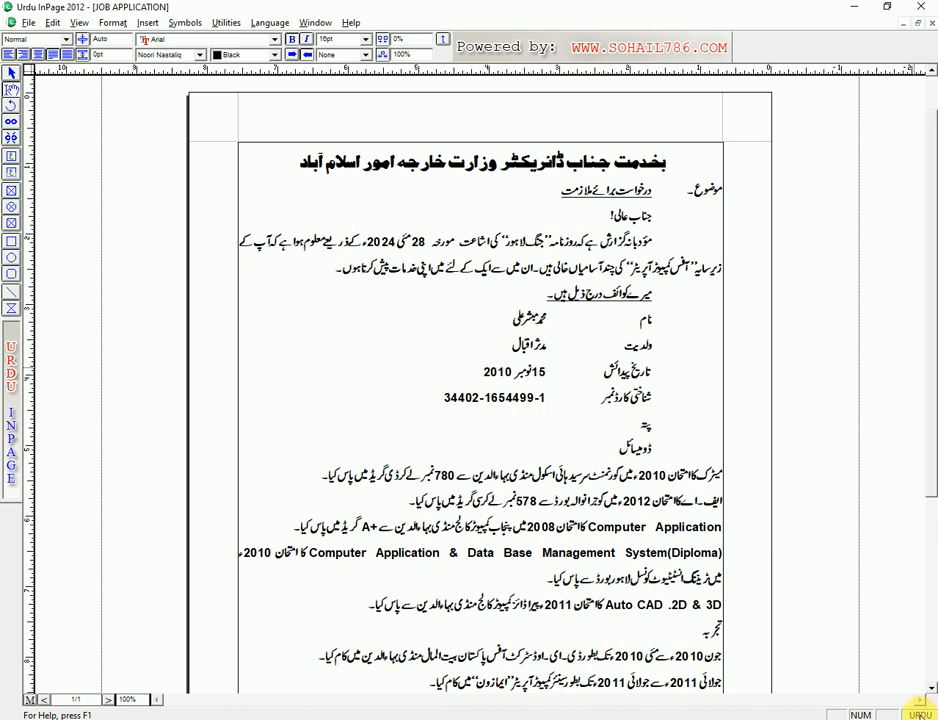
# - Type the applicant's postal address in Urdu beside the پتہ label, fixing typos
pyautogui.click(920, 713)
pyautogui.click(916, 704)
pyautogui.click(917, 713)
pyautogui.hotkey('ctrl', 'space')
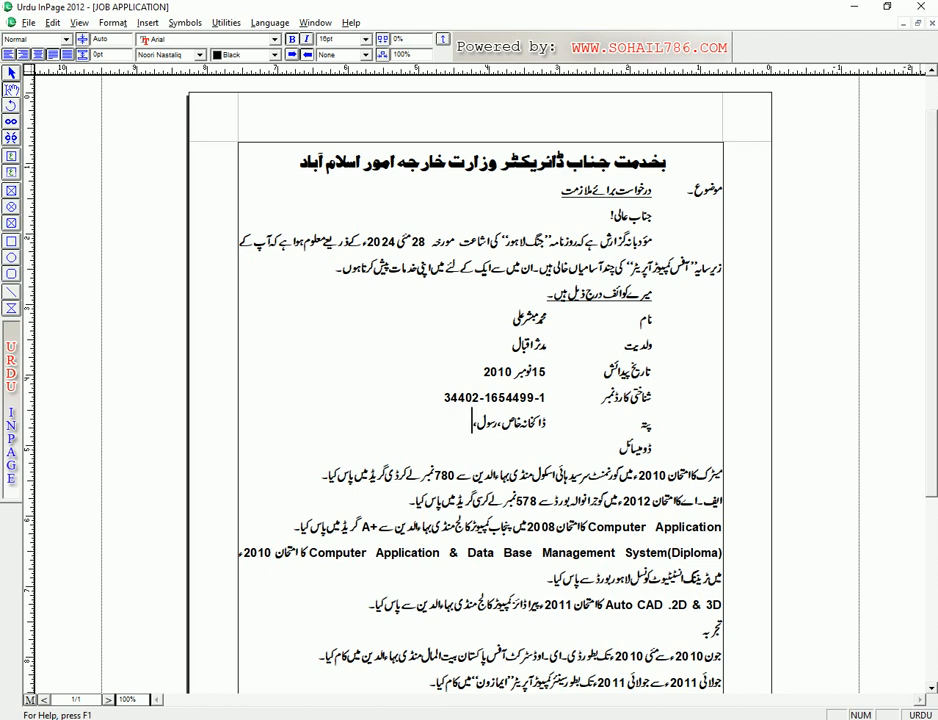
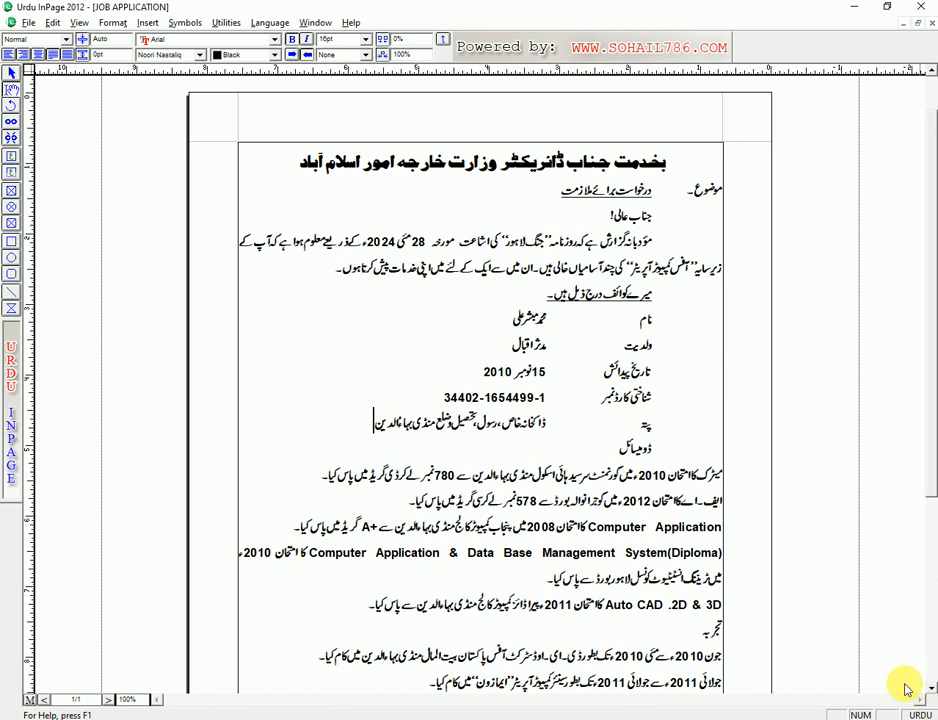
# - Copy the district from the address onto the domicile line and add '، پنجاب' after it
pyautogui.moveTo(372, 424); pyautogui.dragTo(440, 420)
pyautogui.rightClick(472, 422)
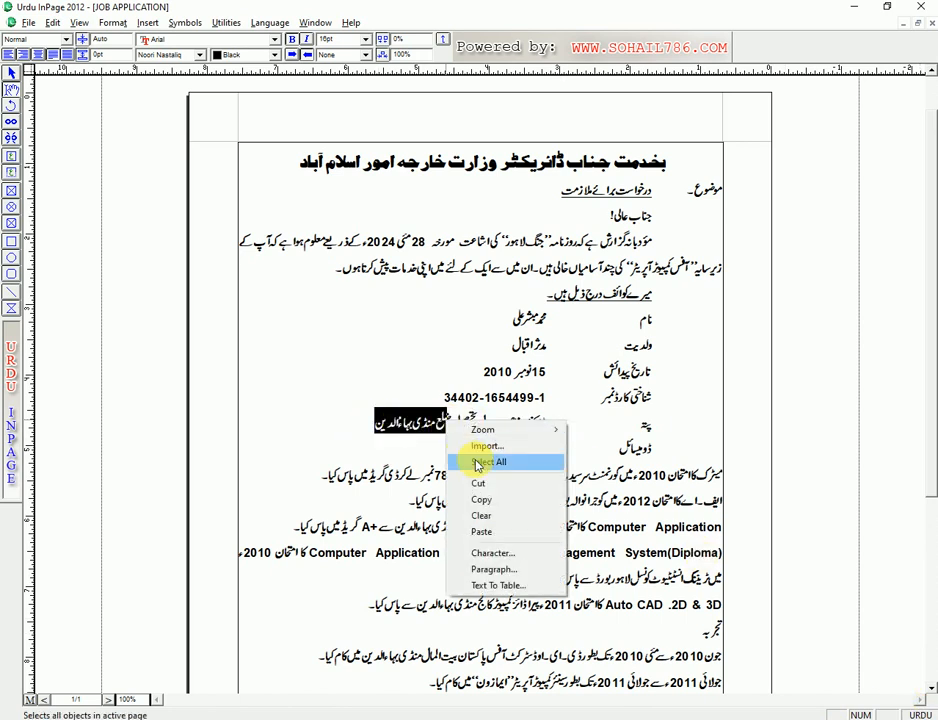
pyautogui.click(490, 500)
pyautogui.click(586, 446)
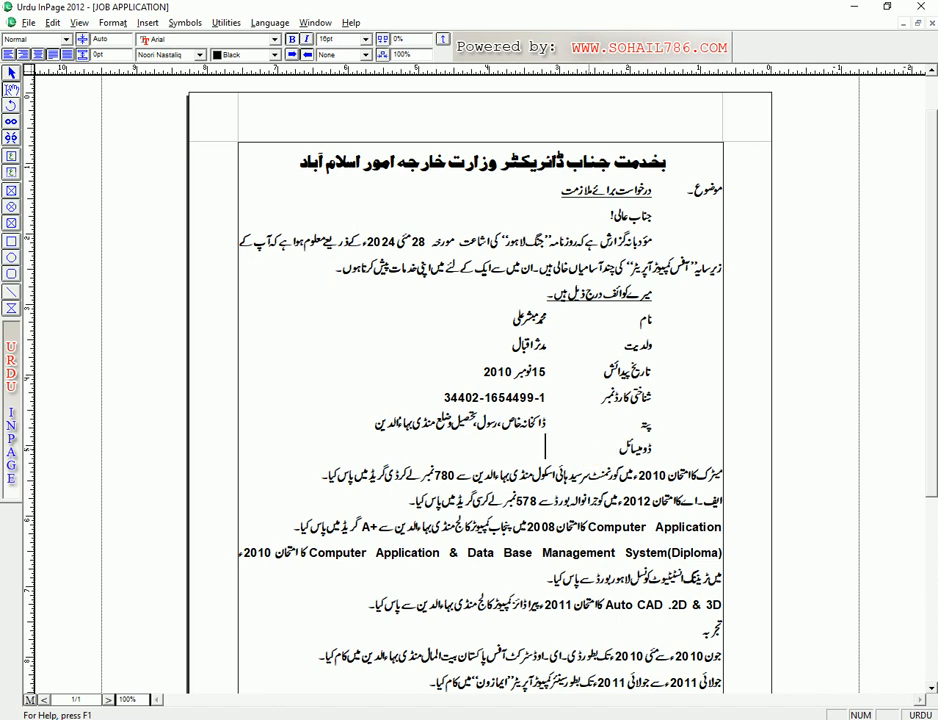
pyautogui.hotkey('ctrl', 'v')
pyautogui.write('،')
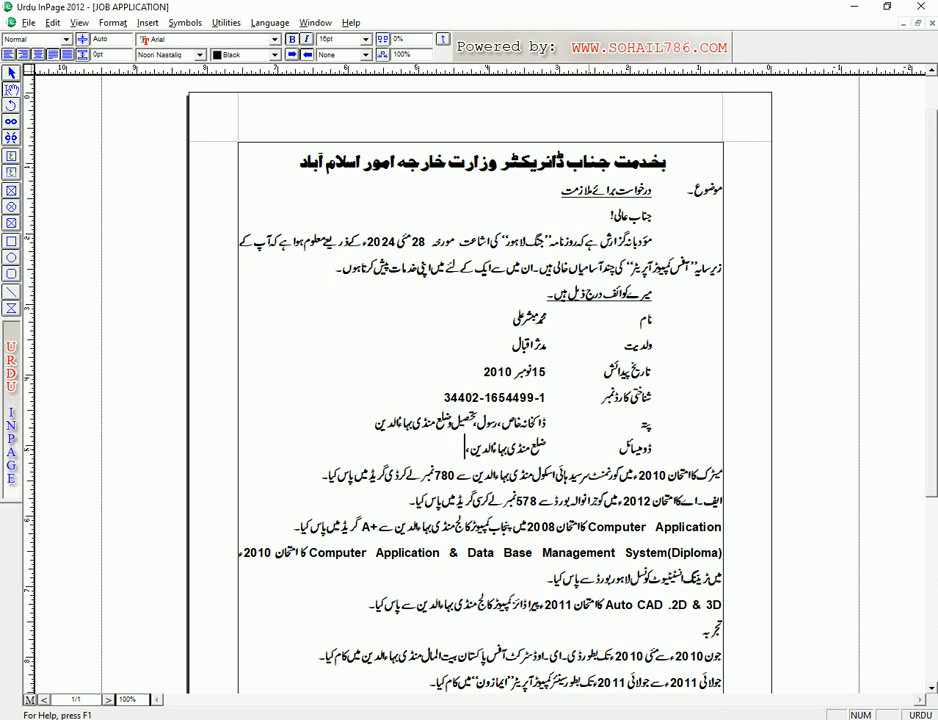
pyautogui.write('پنجاب')
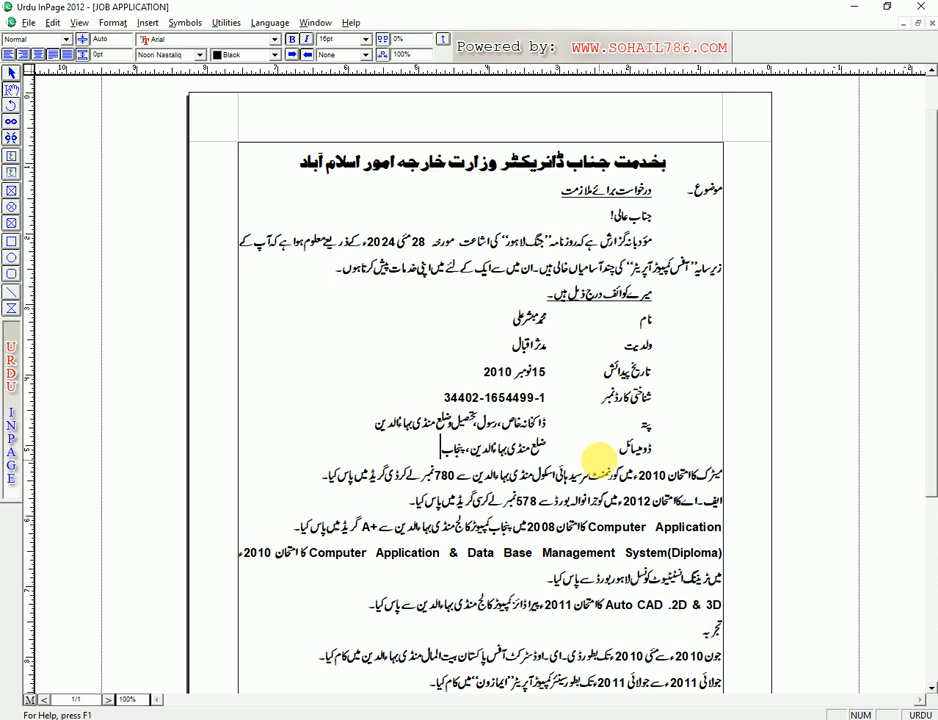
pyautogui.press('Return')
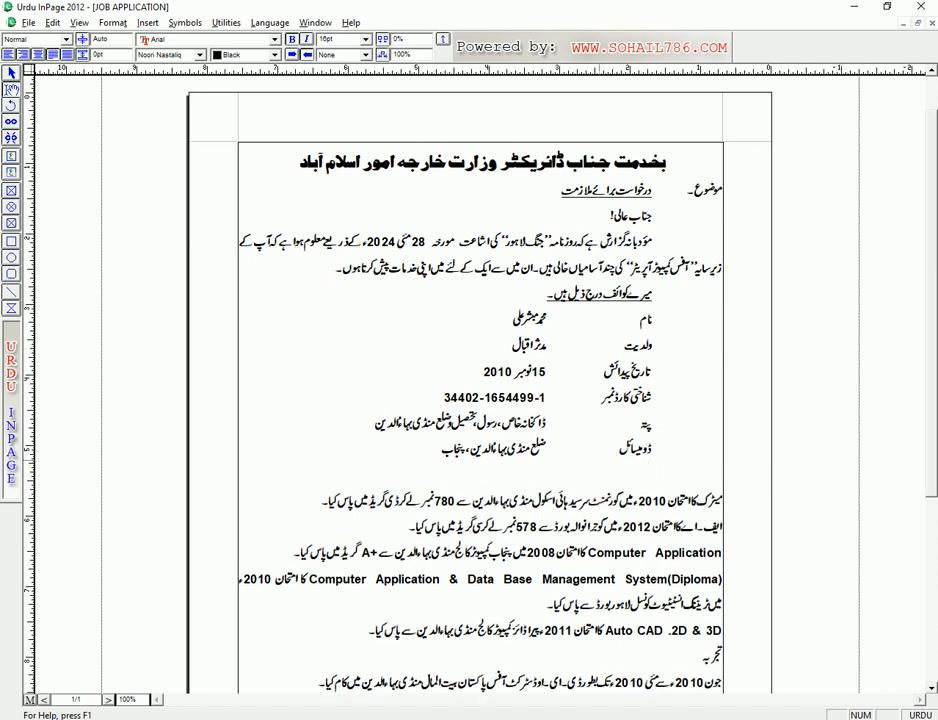
pyautogui.press('BackSpace')
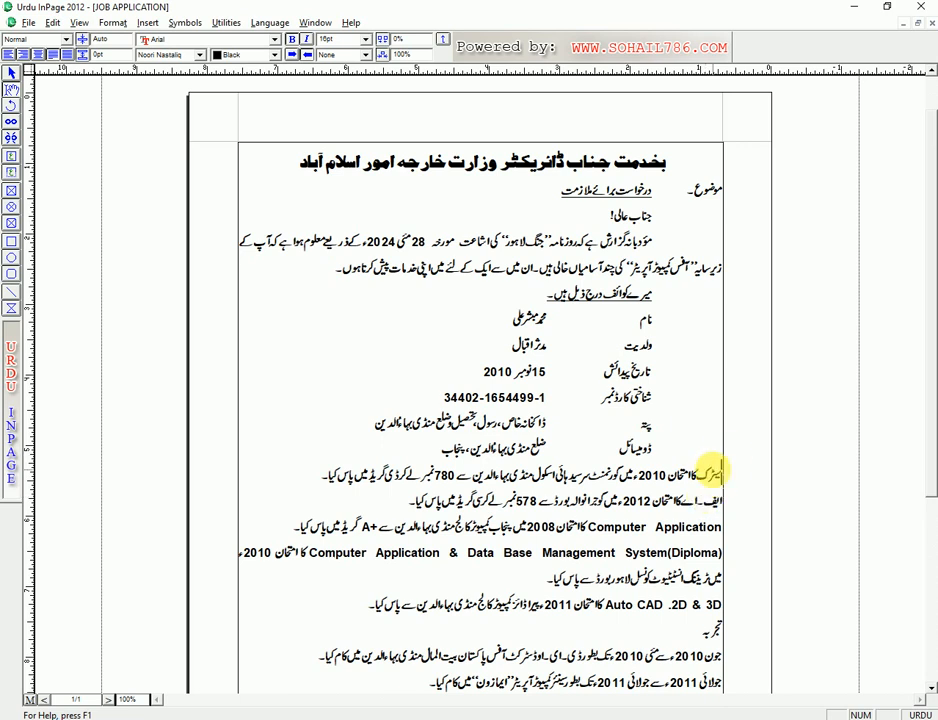
# - Give the first three qualification paragraphs a beginning indent of 1
pyautogui.moveTo(718, 470); pyautogui.dragTo(724, 527)
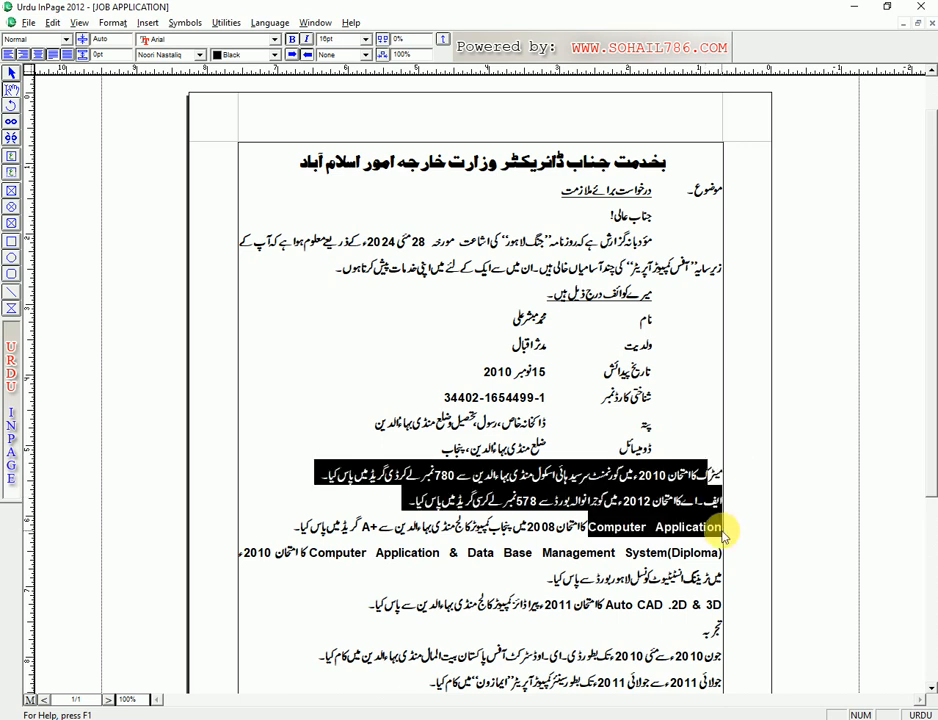
pyautogui.hotkey('ctrl', 'm')
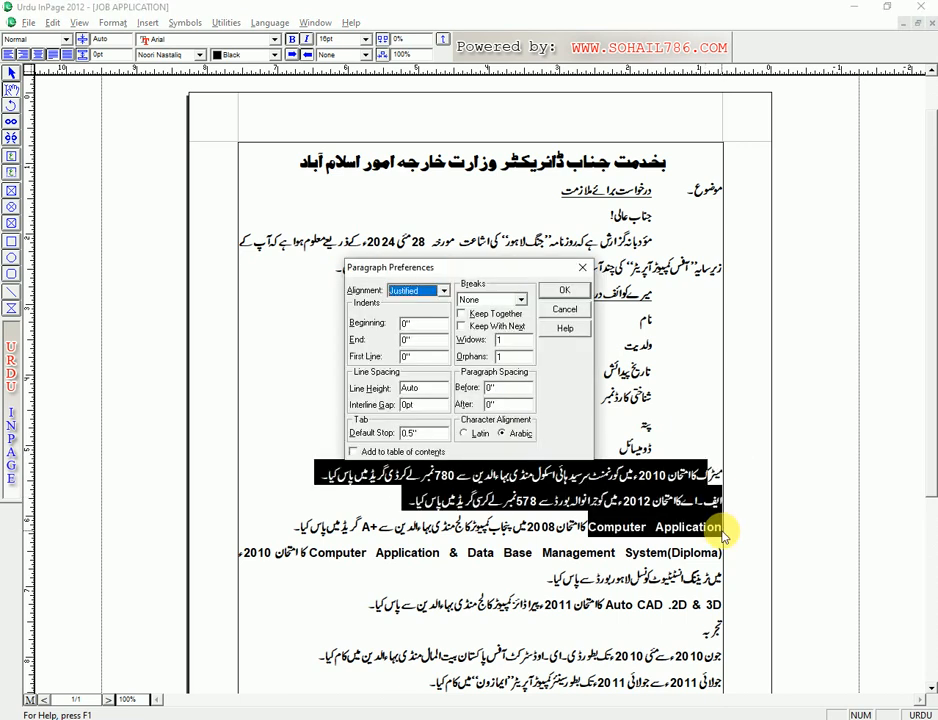
pyautogui.press('Tab')
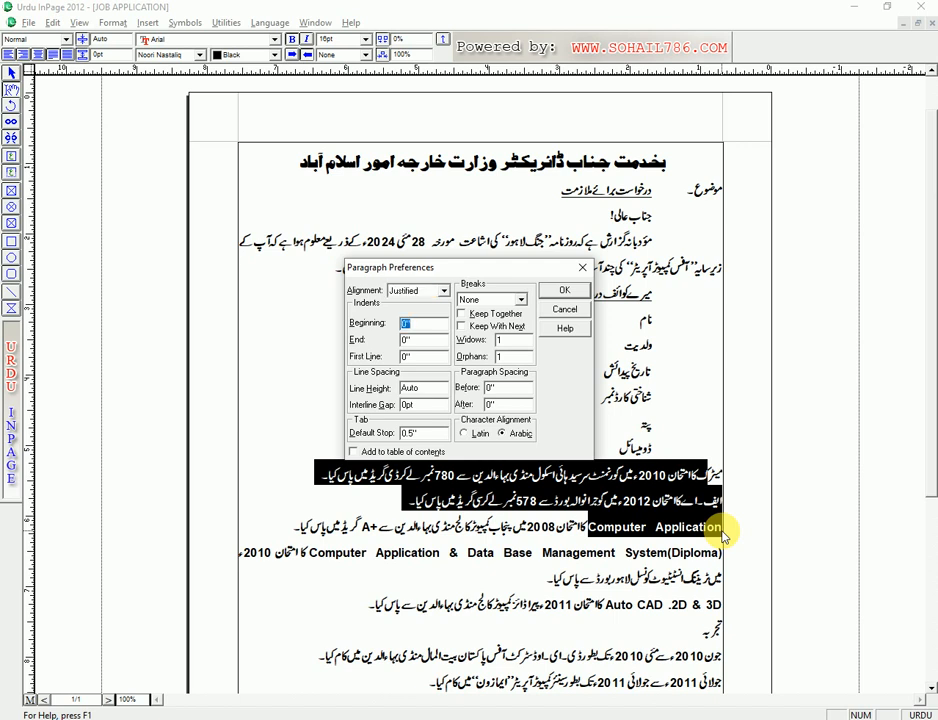
pyautogui.write('1')
pyautogui.press('Return')
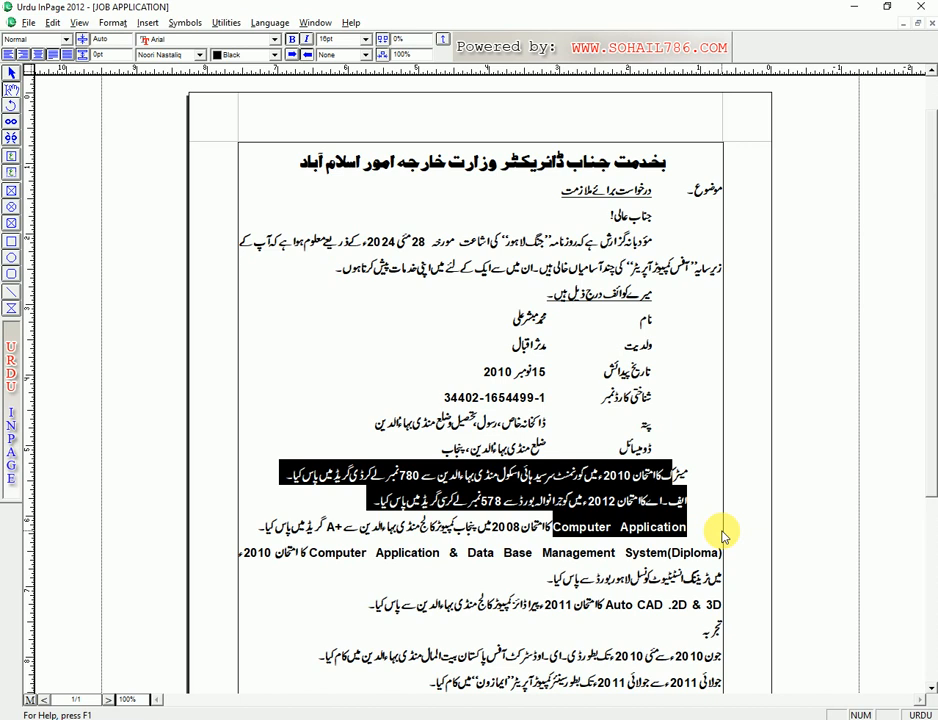
# - Number the first three qualification lines ۱۔, ۲۔ and ۳۔, each followed by a tab
pyautogui.press('Right')
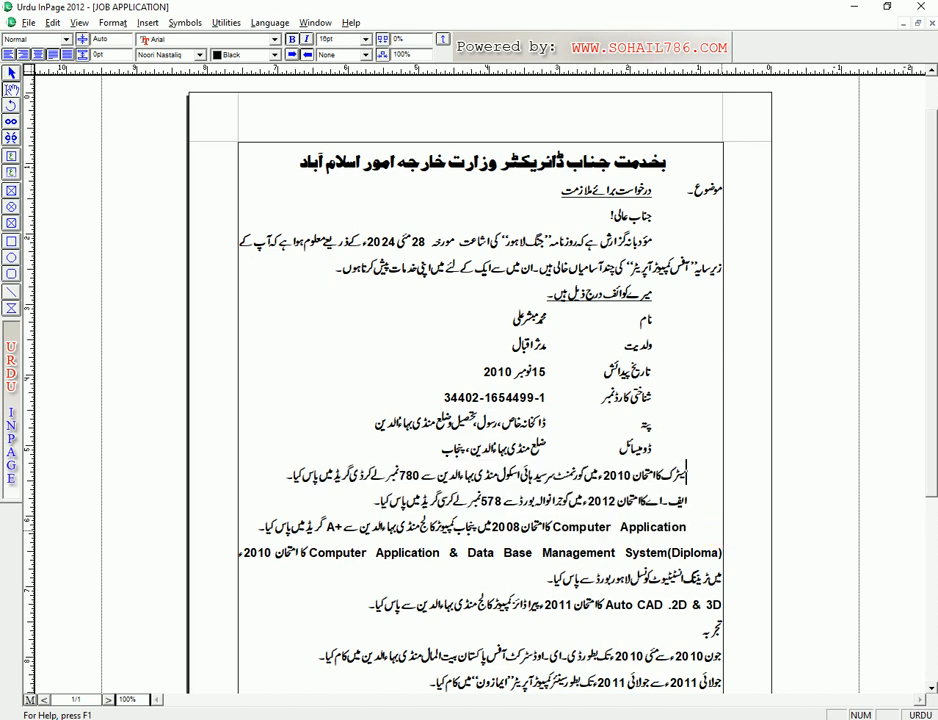
pyautogui.write('ا')
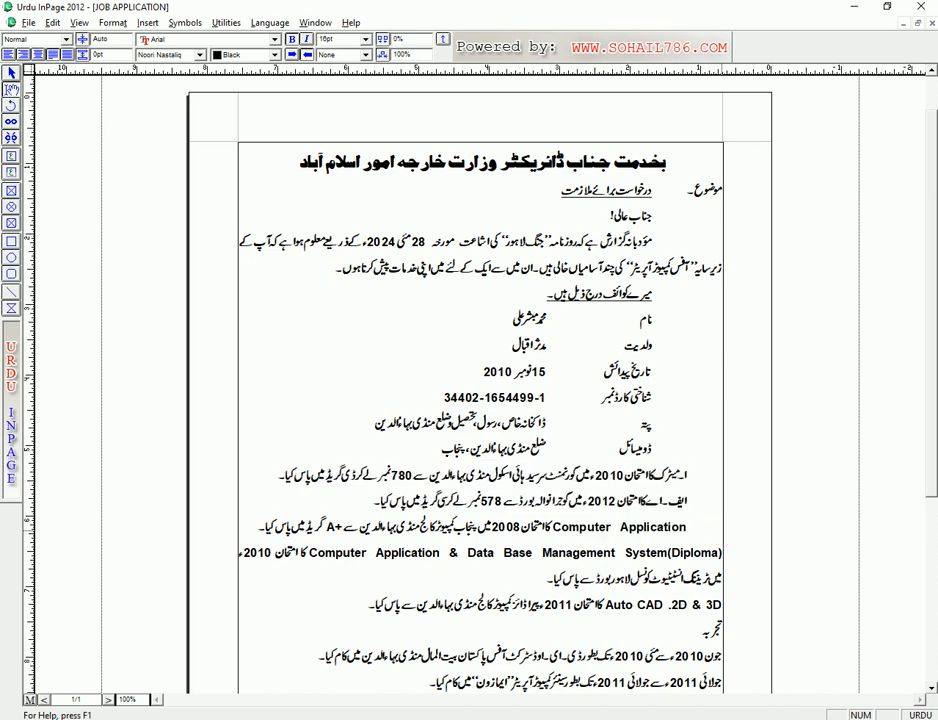
pyautogui.write('۔')
pyautogui.press('Tab')
pyautogui.press('Down')
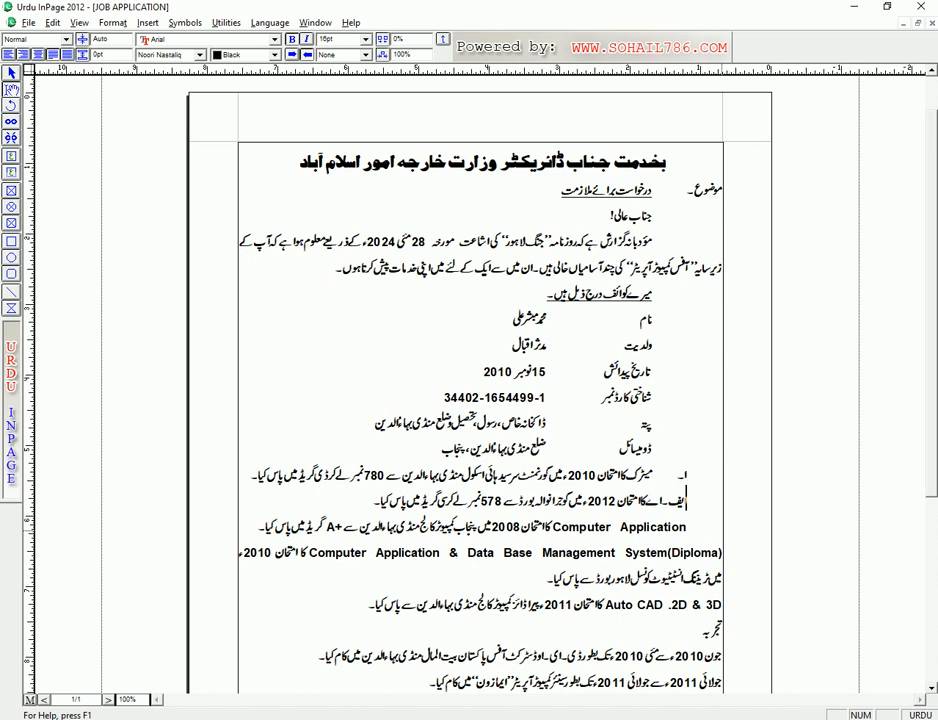
pyautogui.write('۲')
pyautogui.press('Tab')
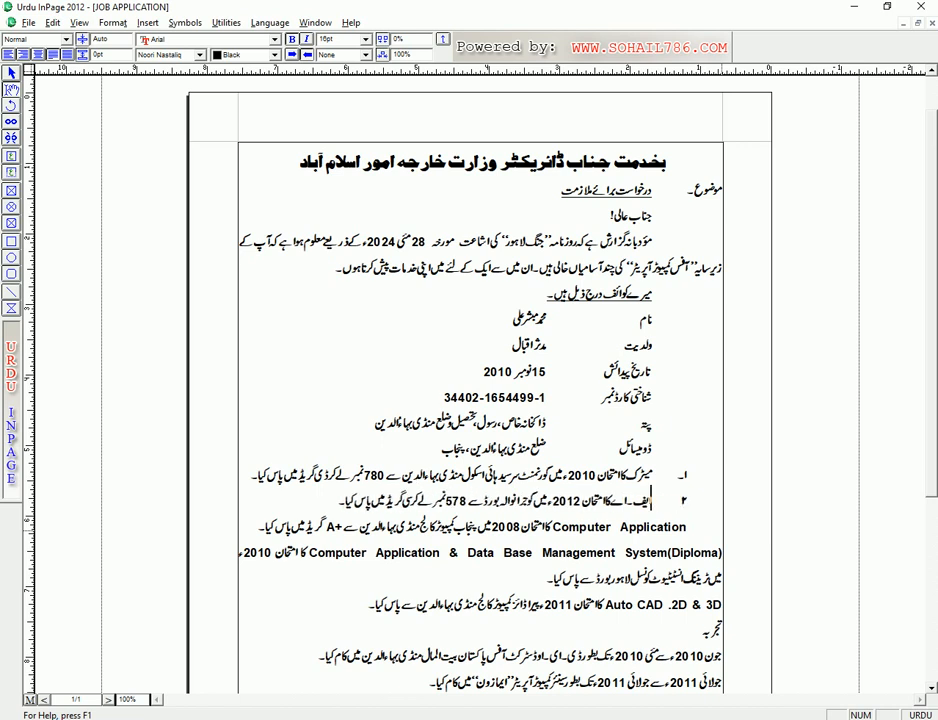
pyautogui.press('Right')
pyautogui.write('۔')
pyautogui.press('Down')
pyautogui.press('Home')
pyautogui.write('۳۔')
pyautogui.press('Tab')
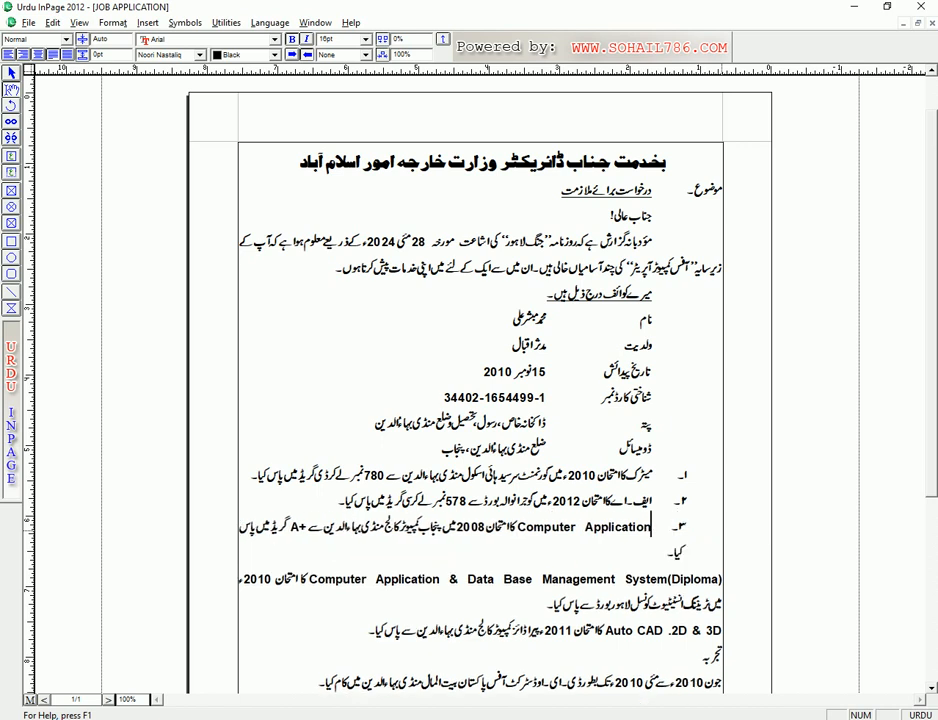
# - Clear the Diploma paragraph's beginning indent and number it ۴۔ followed by a tab
pyautogui.press('Down')
pyautogui.press('Down')
pyautogui.press('Home')
pyautogui.hotkey('ctrl', 'm')
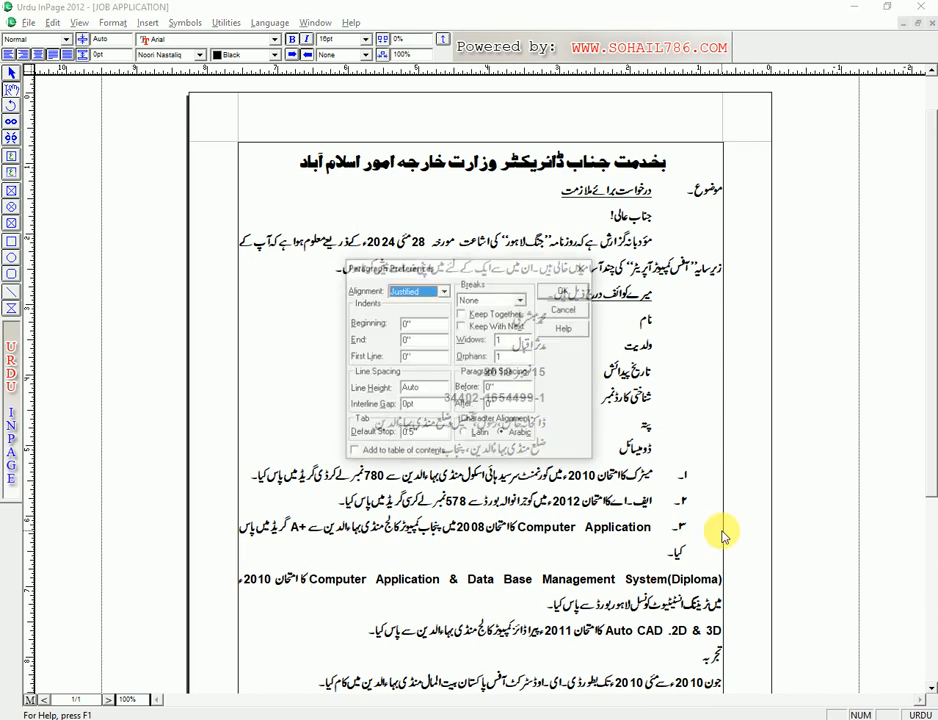
pyautogui.press('Tab')
pyautogui.press('BackSpace')
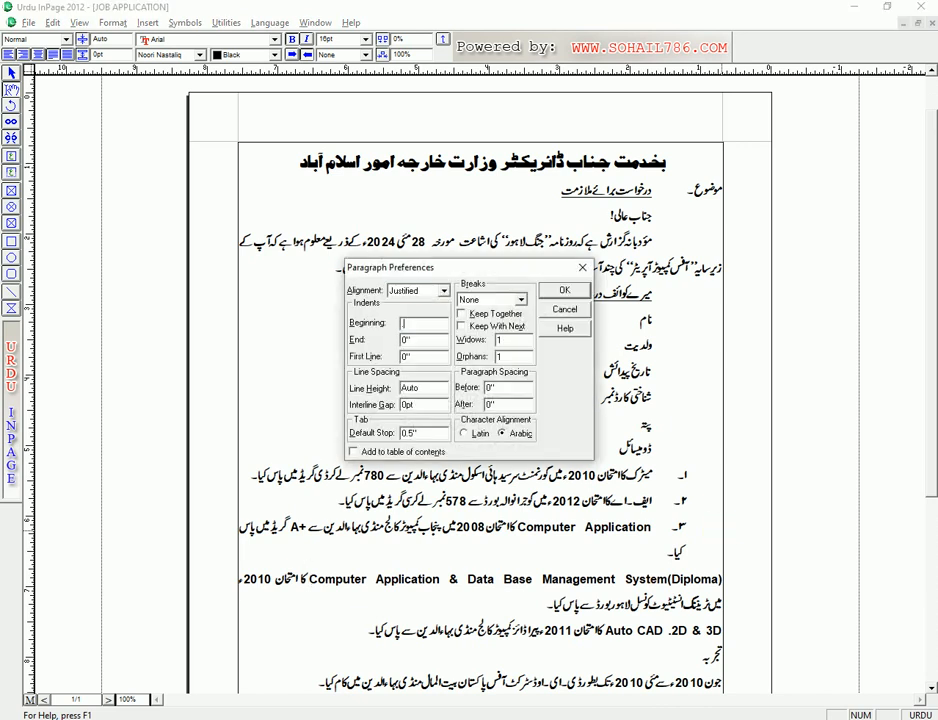
pyautogui.press('Return')
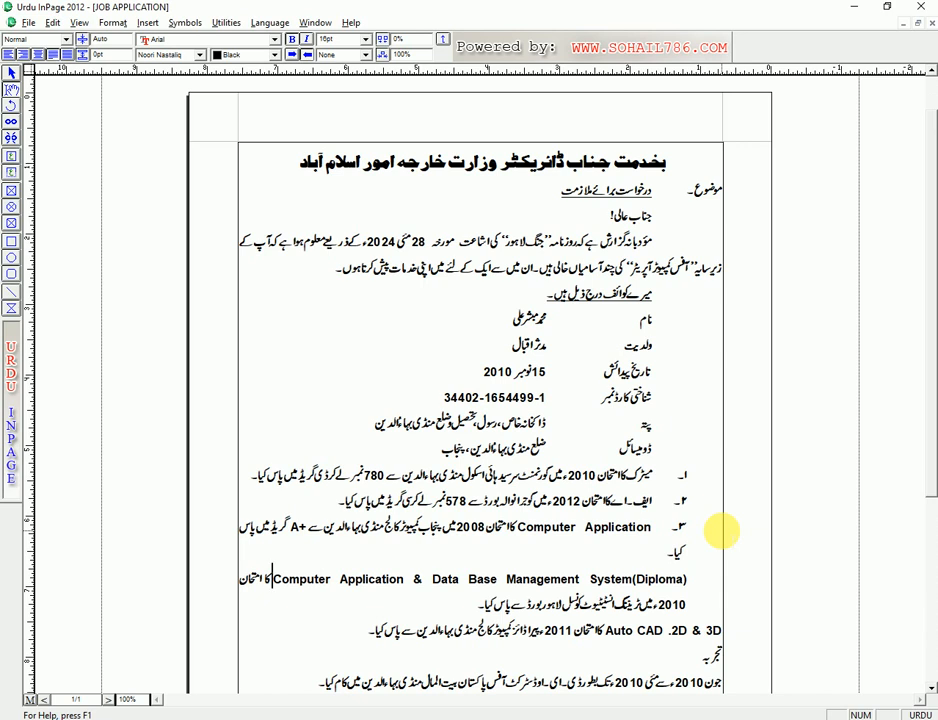
pyautogui.write('۴۔')
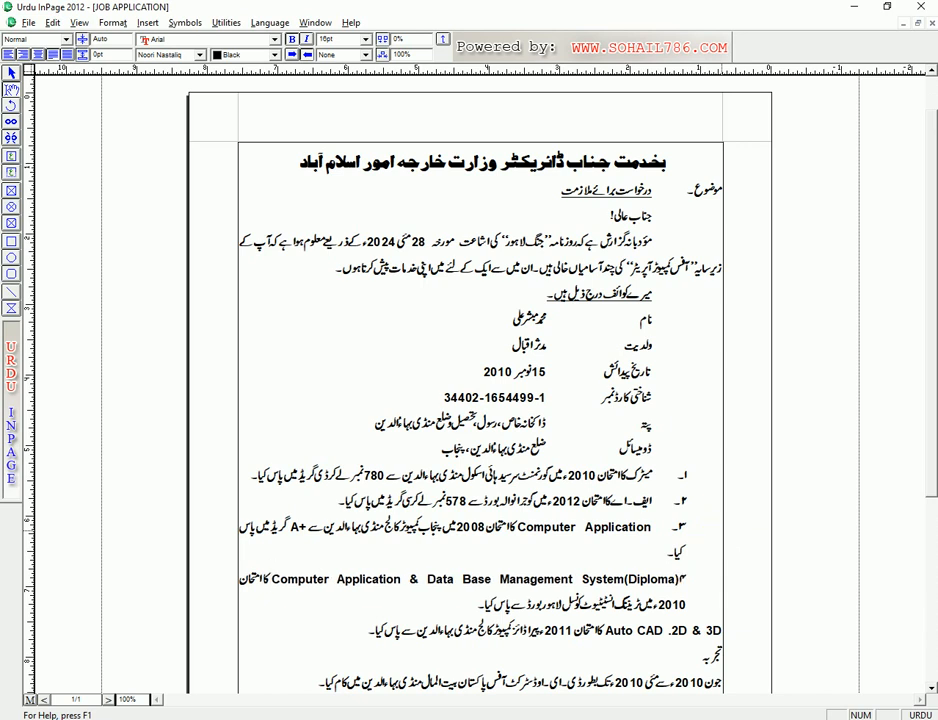
pyautogui.press('Tab')
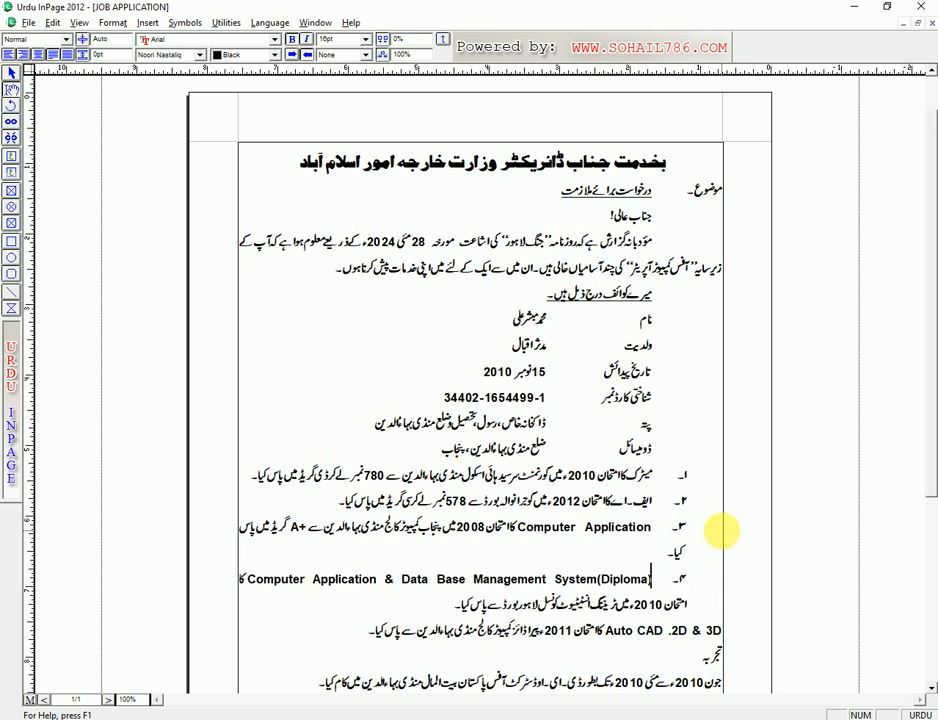
# - Number the Auto CAD line ۵۔ followed by a tab
pyautogui.click(688, 627)
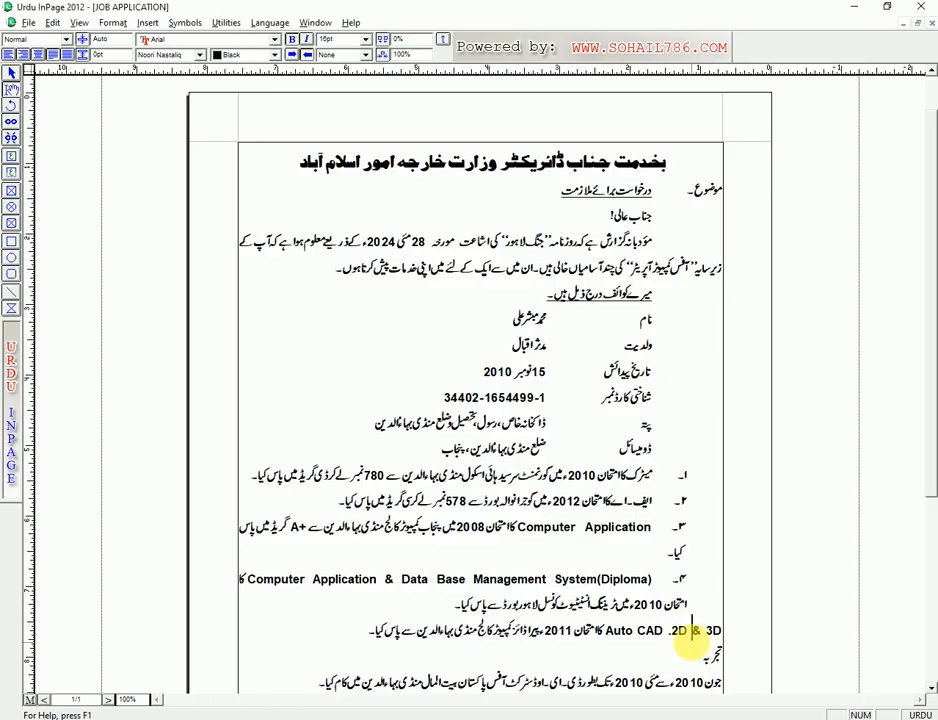
pyautogui.hotkey('ctrl', 'm')
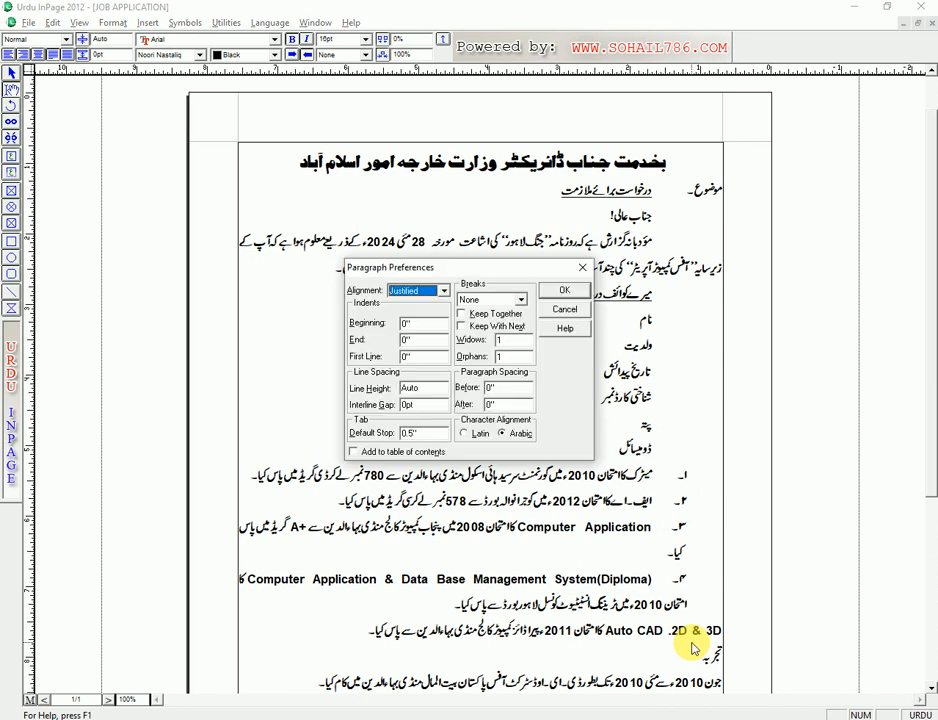
pyautogui.press('Tab')
pyautogui.press('Return')
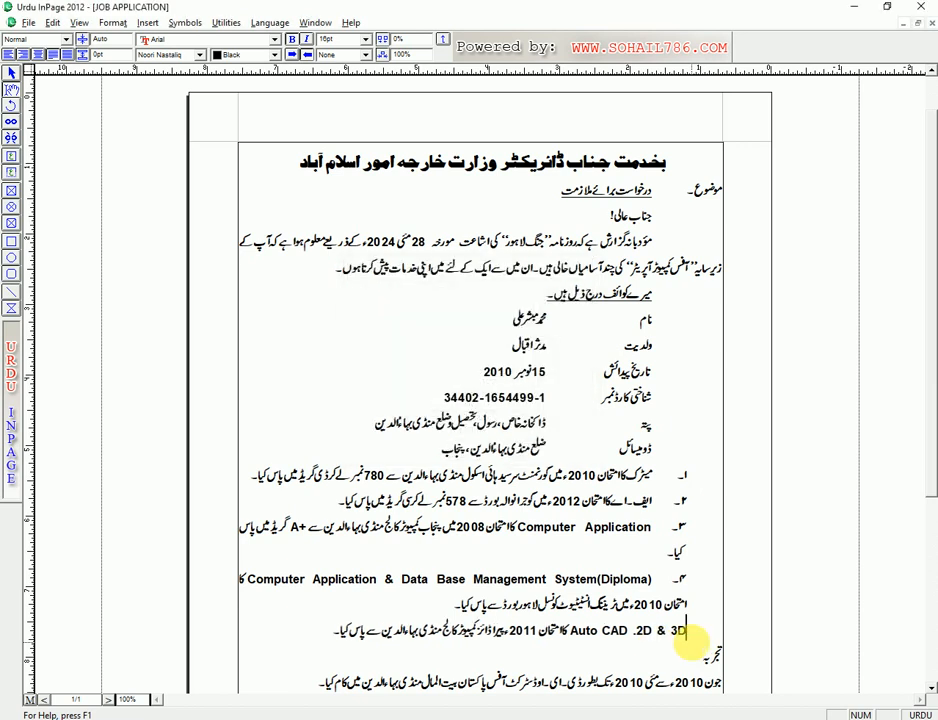
pyautogui.write('ہ۔')
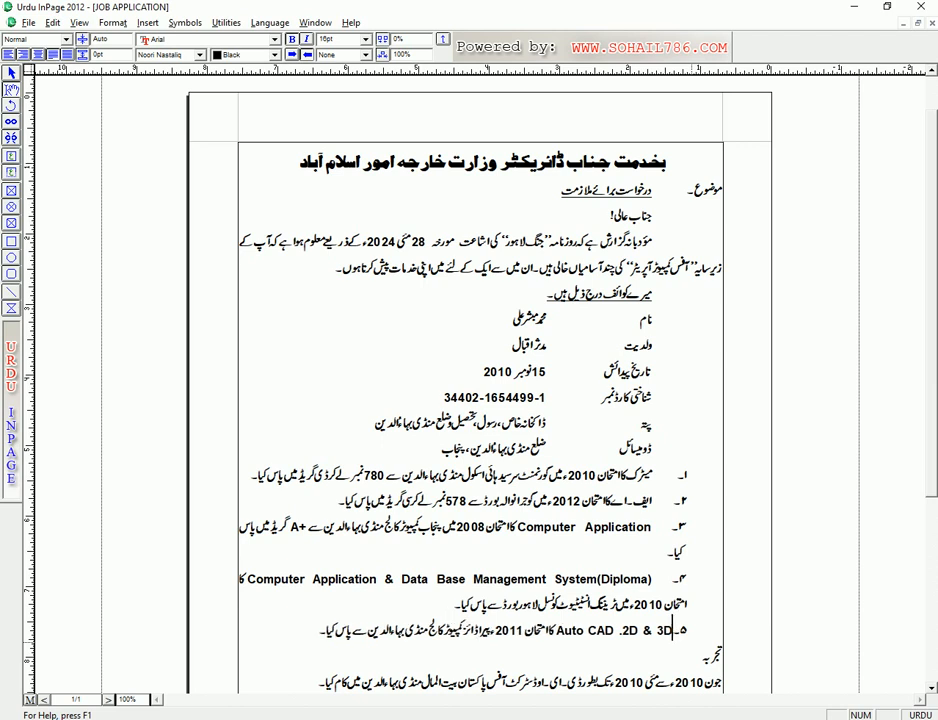
pyautogui.press('Tab')
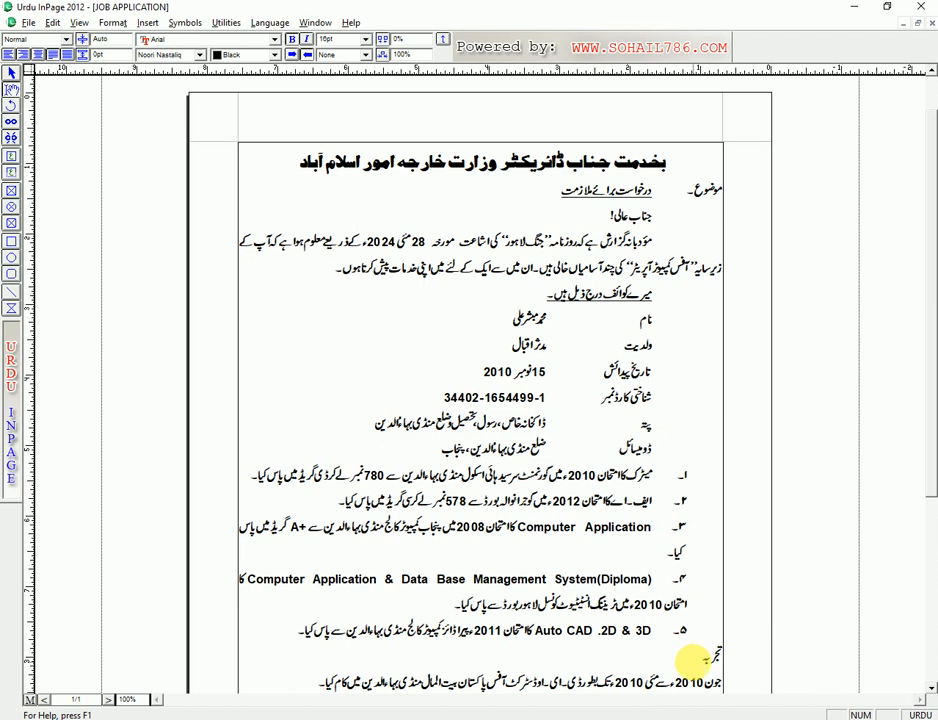
pyautogui.scroll(-5, 645, 655)
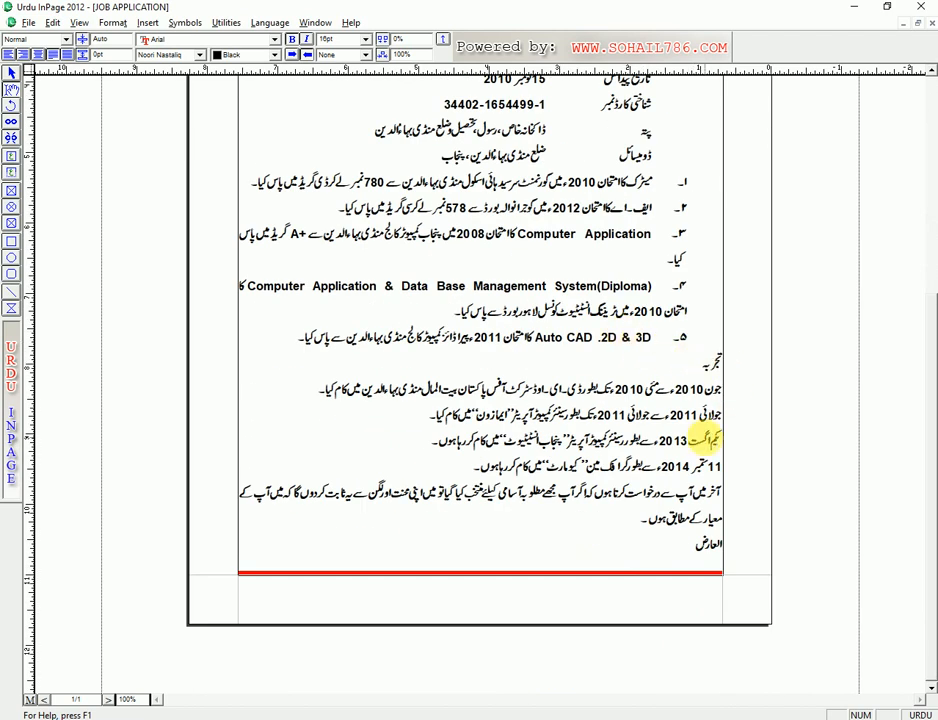
# - Give the تجربہ heading a single underline
pyautogui.hotkey('shift', 'End')
pyautogui.press('Home')
pyautogui.hotkey('shift', 'End')
pyautogui.click(366, 55)
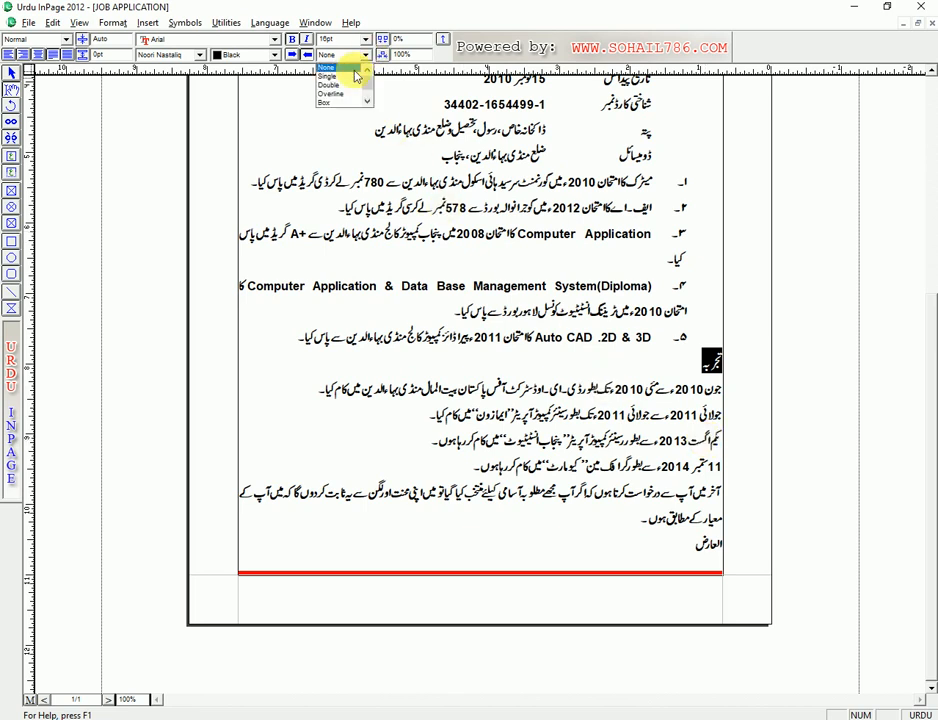
pyautogui.click(346, 82)
pyautogui.click(666, 412)
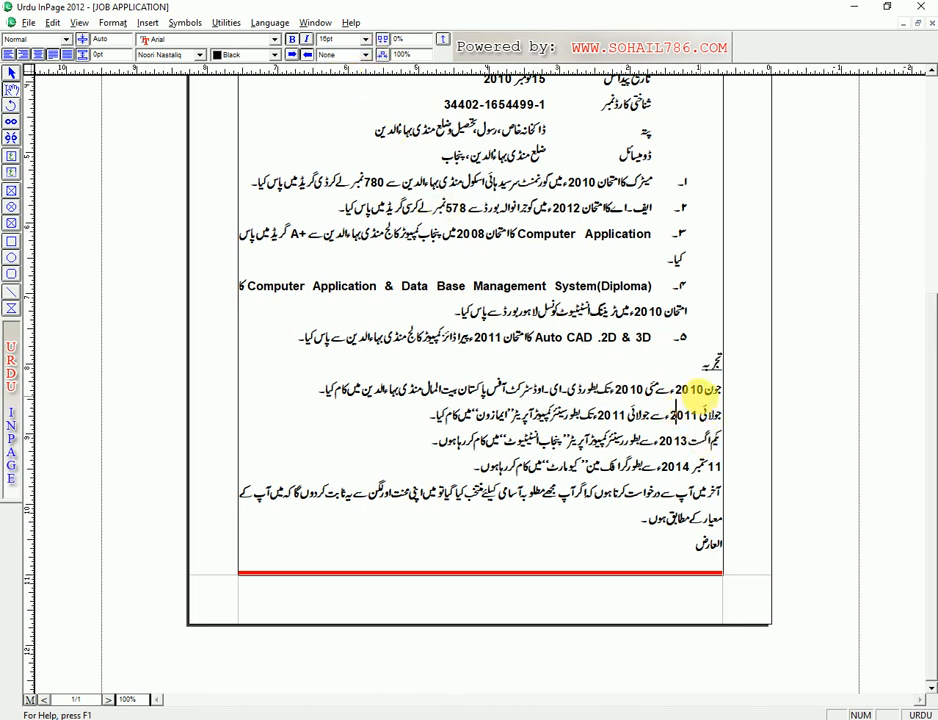
# - Set a 0.5 inch beginning indent on the experience lines
pyautogui.moveTo(711, 389); pyautogui.dragTo(717, 466)
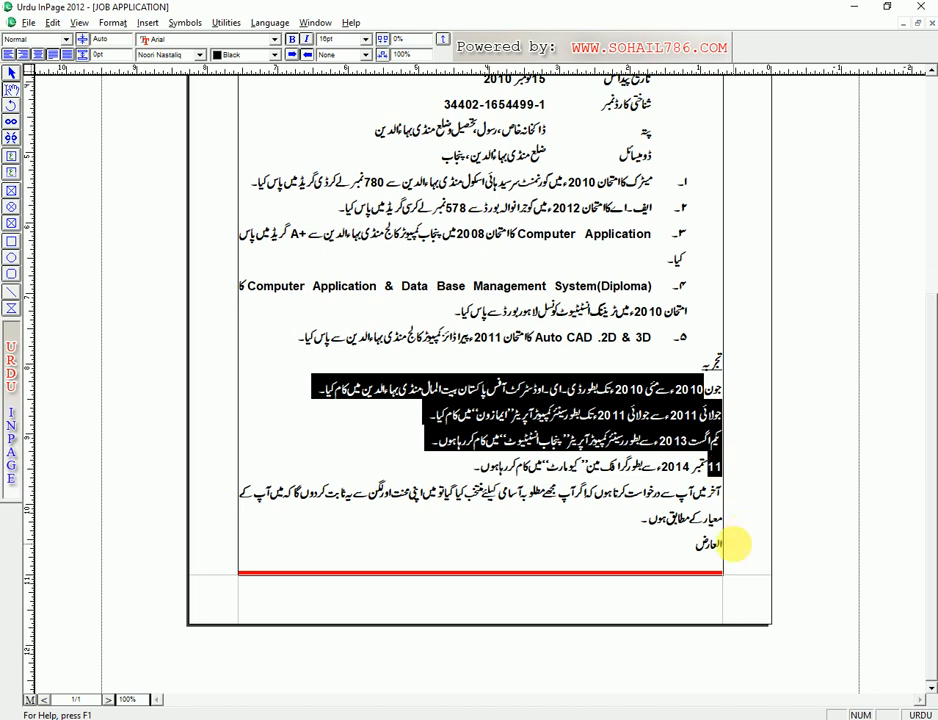
pyautogui.hotkey('ctrl', 'shift', 'f')
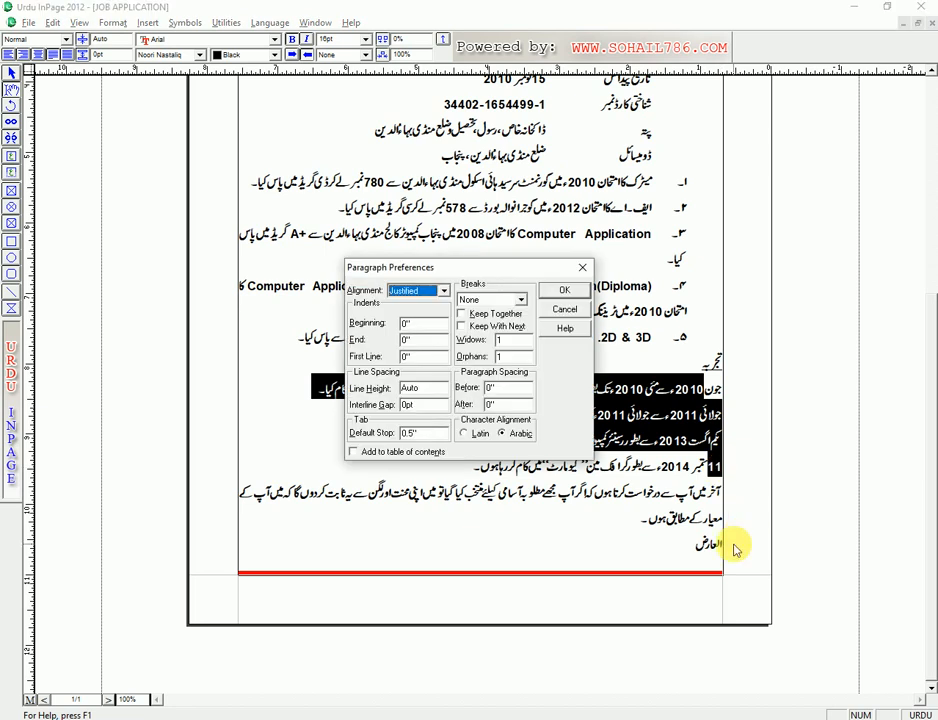
pyautogui.press('Tab')
pyautogui.write('0.5')
pyautogui.press('Return')
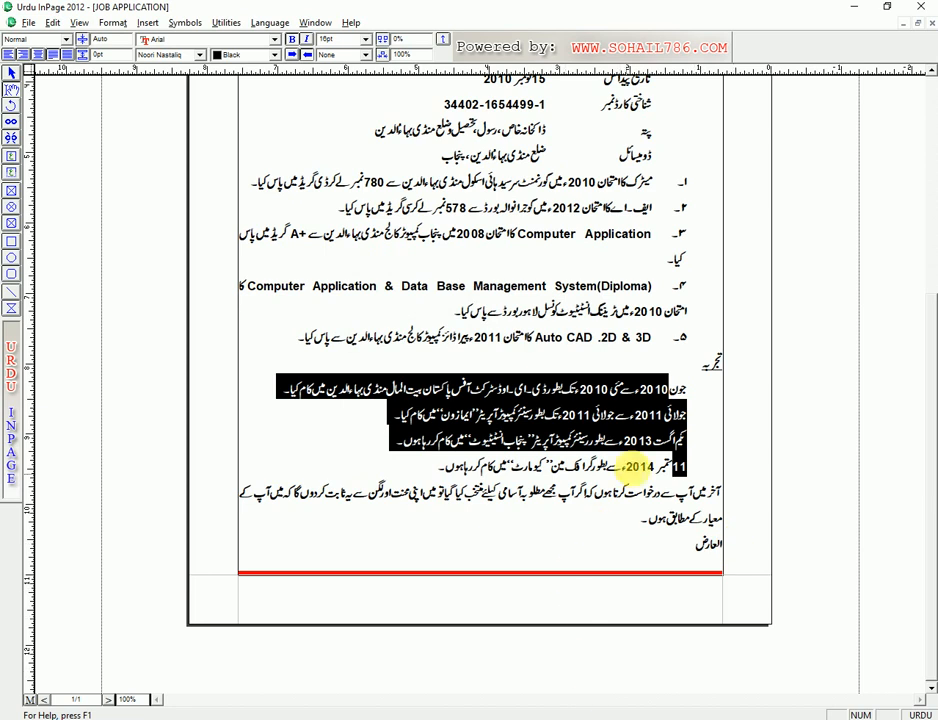
# - Number the first two experience lines ۱- and ۲ with tabs
pyautogui.click(718, 395)
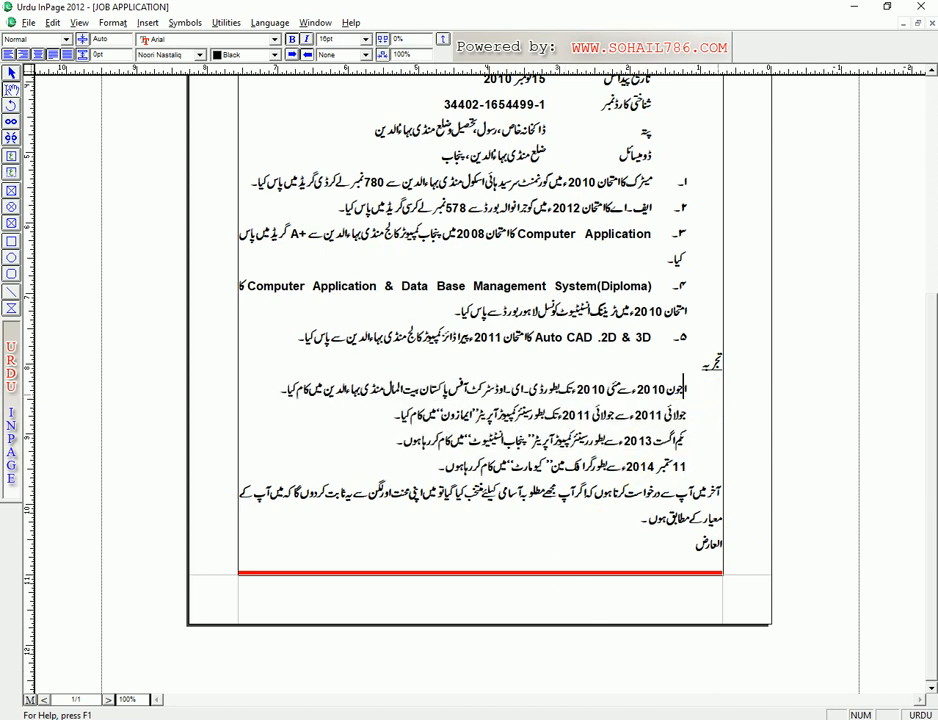
pyautogui.write('۱-')
pyautogui.press('Tab')
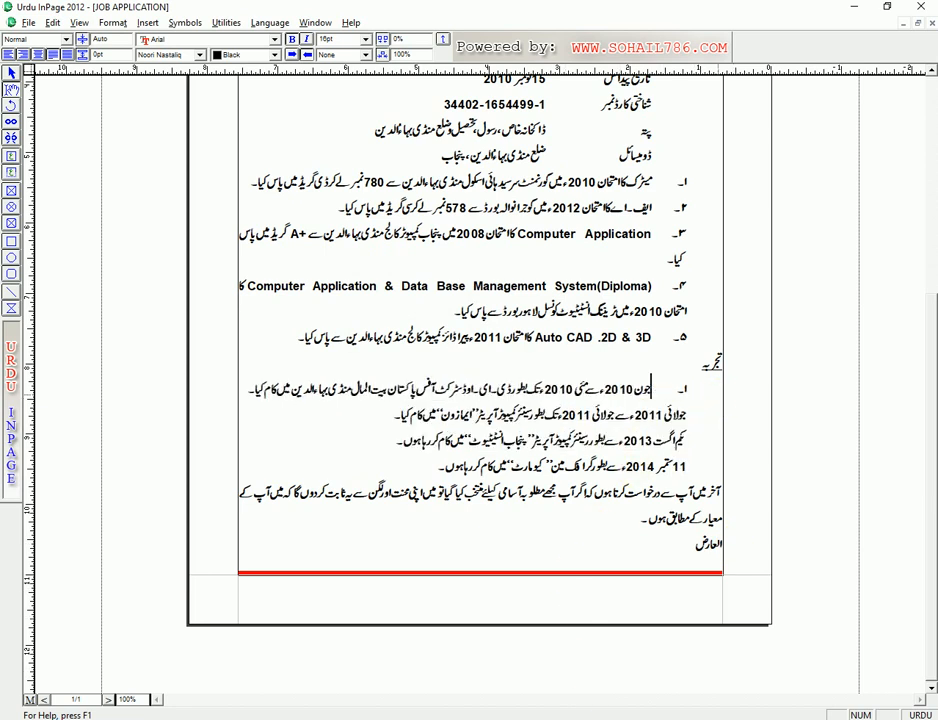
pyautogui.click(687, 414)
pyautogui.press('Tab')
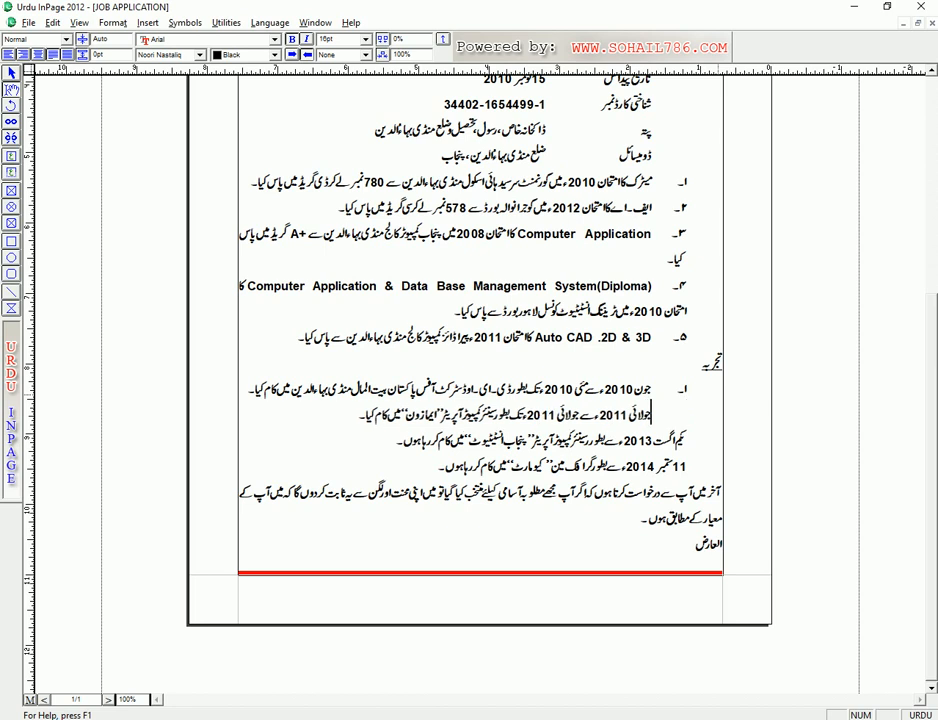
pyautogui.write('۲۔')
# - Number the third and fourth experience lines ۳- and ۴-, and tab-indent the closing paragraph
pyautogui.click(687, 440)
pyautogui.write('۳')
pyautogui.write('-')
pyautogui.press('Tab')
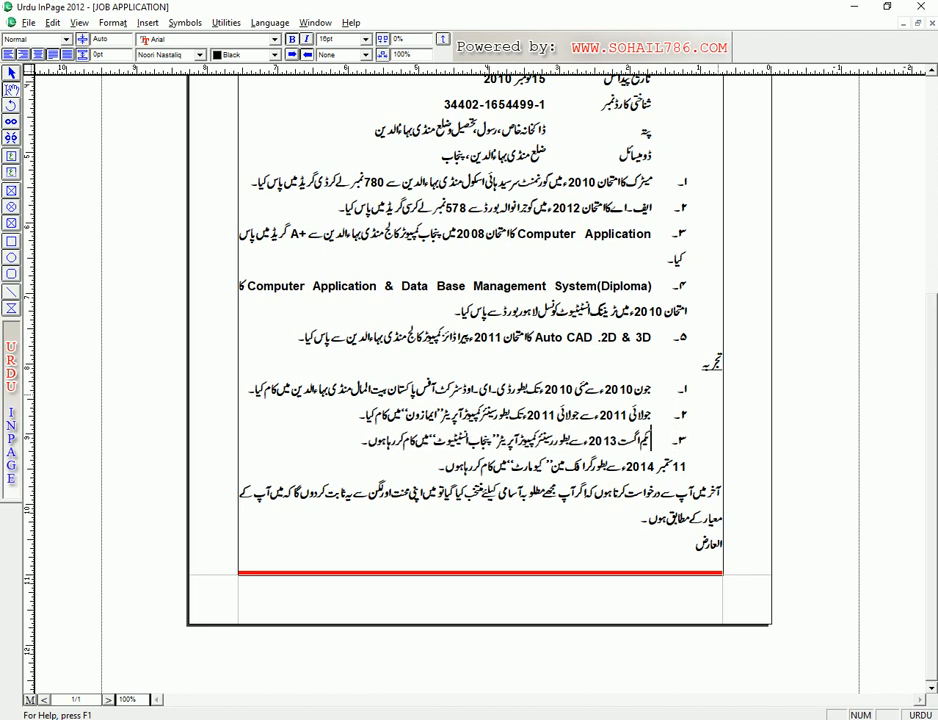
pyautogui.click(687, 465)
pyautogui.write('۴')
pyautogui.write('-')
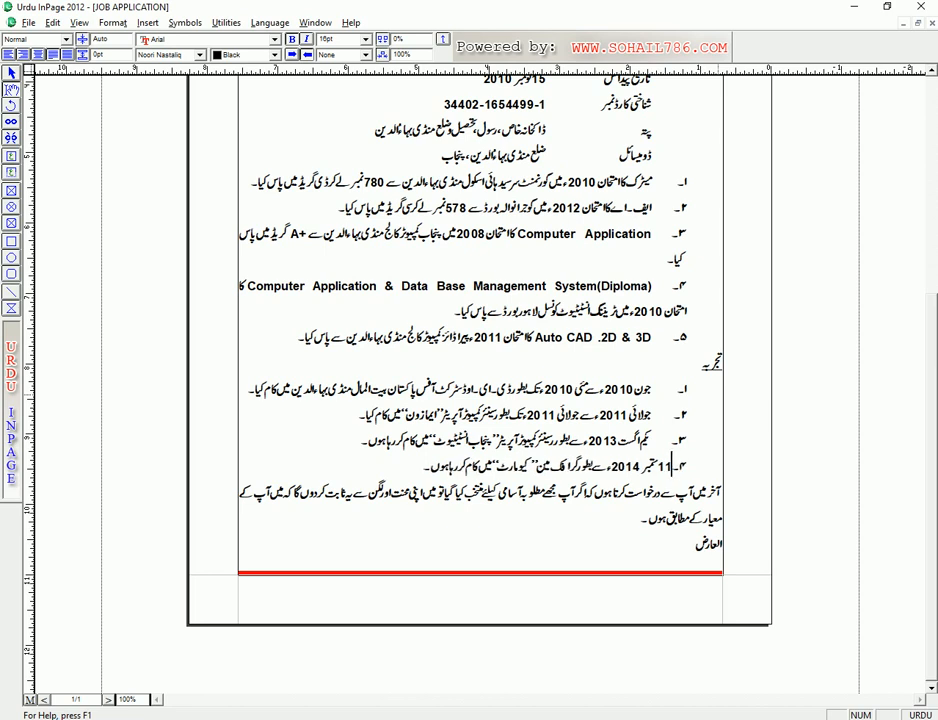
pyautogui.press('Tab')
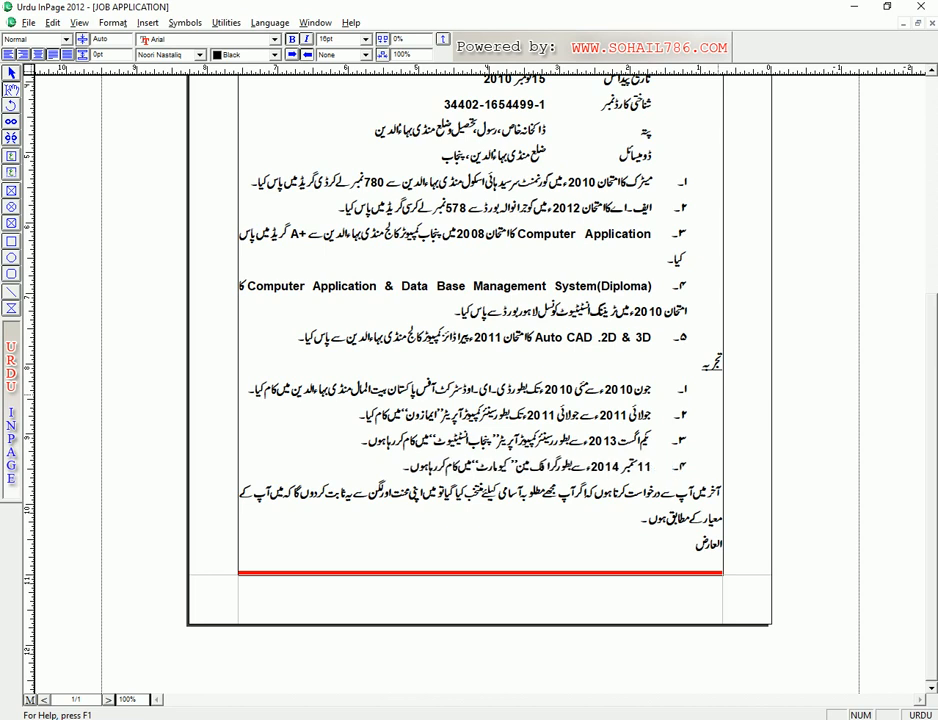
pyautogui.click(720, 491)
pyautogui.press('Tab')
pyautogui.press('Tab')
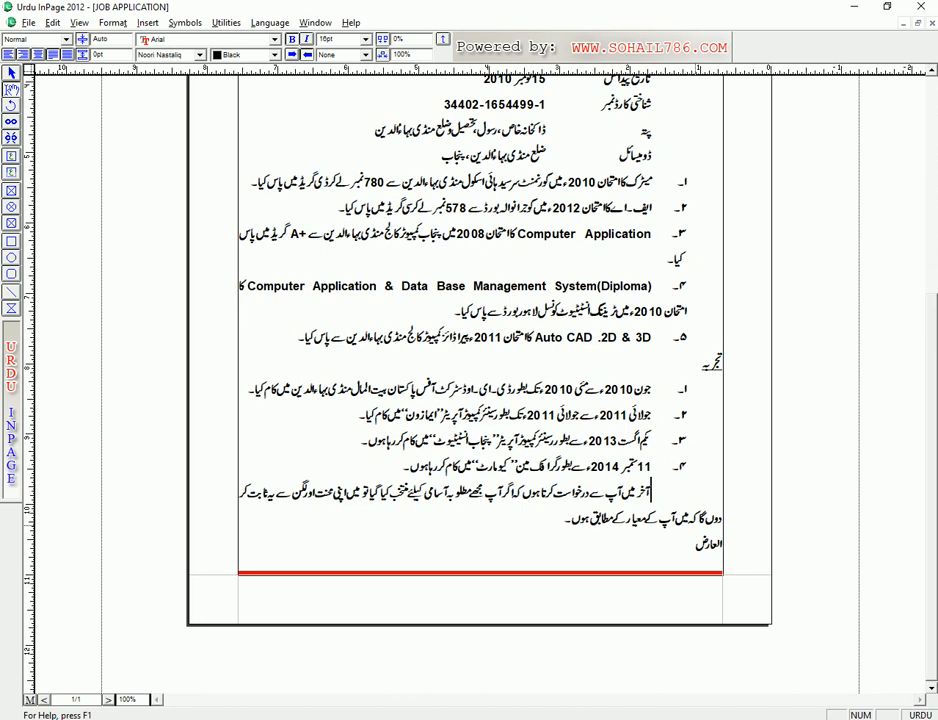
# - Save the letter and give the selected text 22pt line spacing, after trying 16pt and 20pt
pyautogui.hotkey('ctrl', 's')
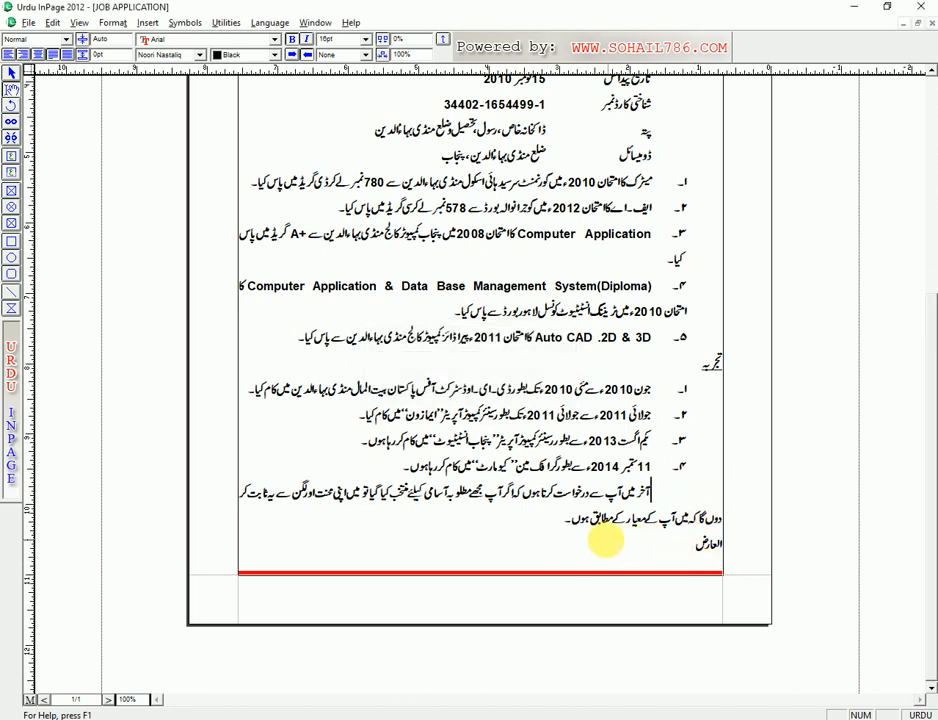
pyautogui.moveTo(606, 540); pyautogui.dragTo(930, 235)
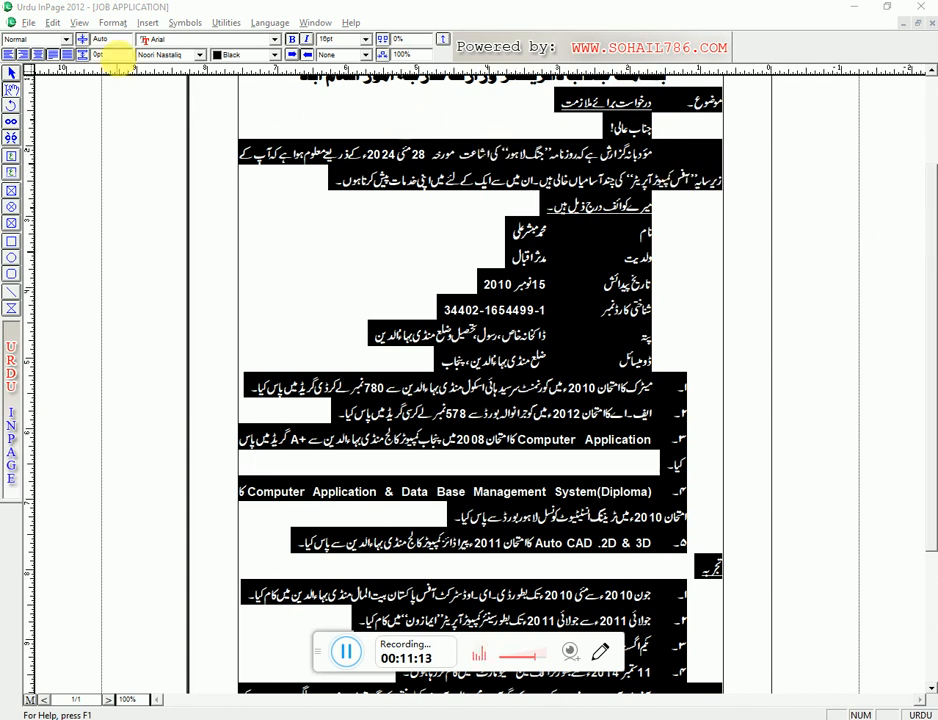
pyautogui.moveTo(121, 40); pyautogui.dragTo(66, 42)
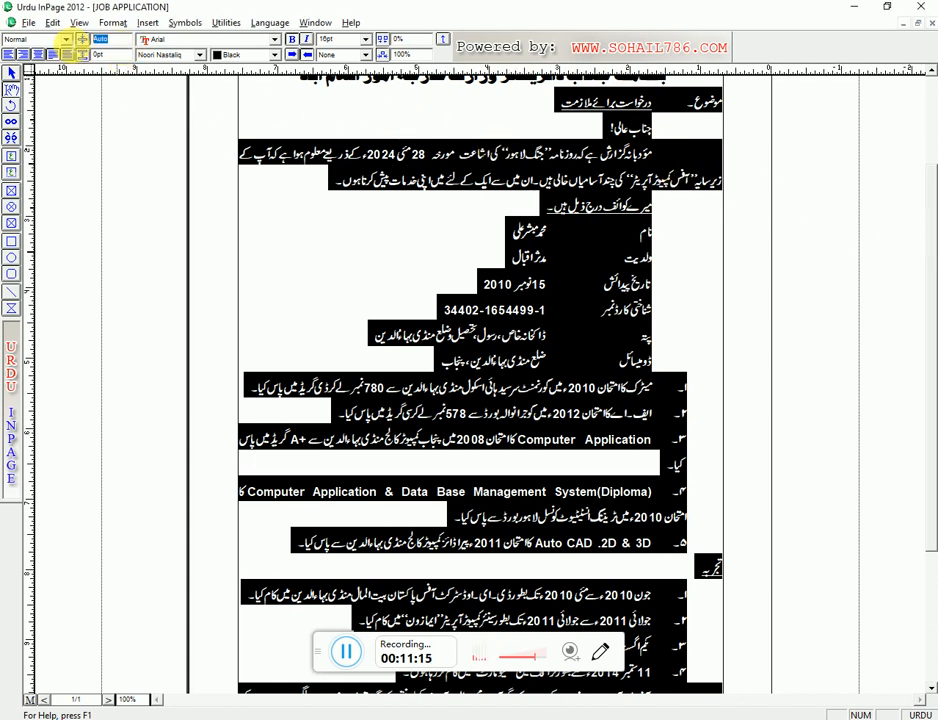
pyautogui.write('16')
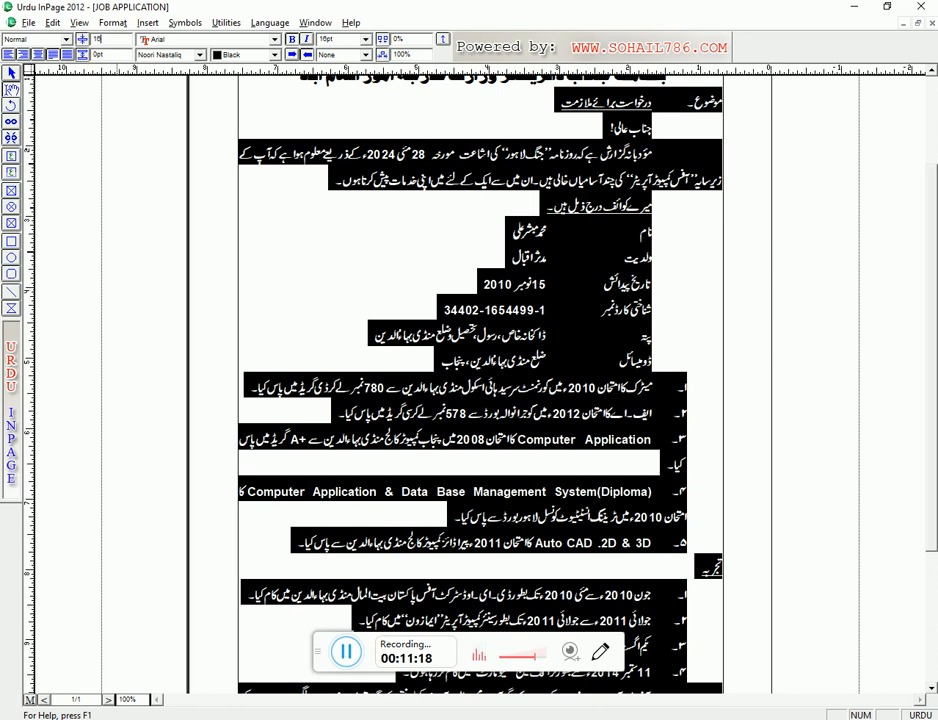
pyautogui.press('Return')
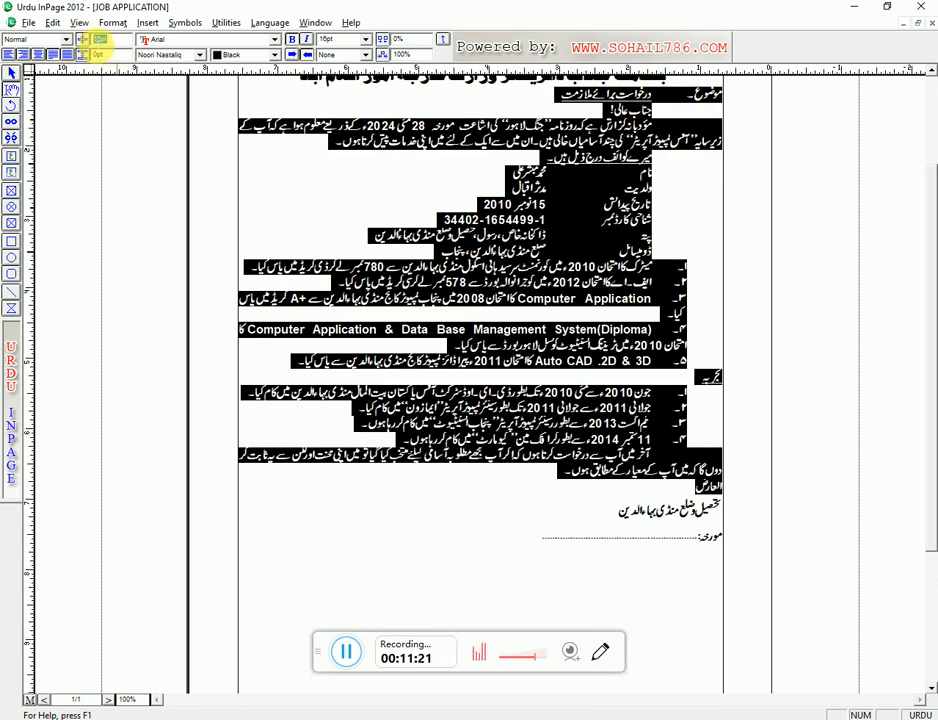
pyautogui.write('20')
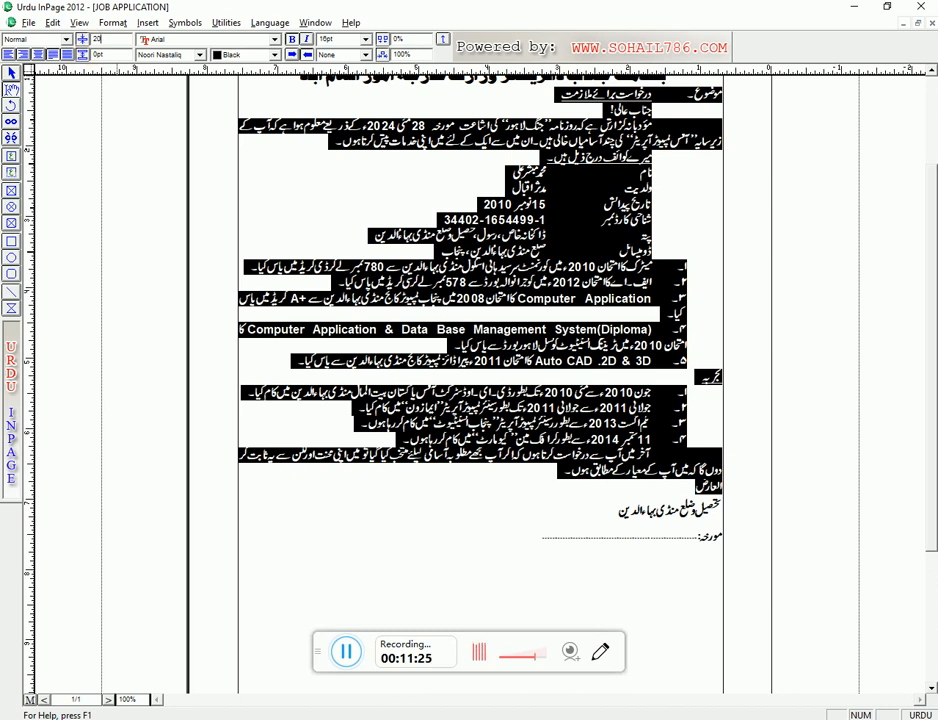
pyautogui.press('Return')
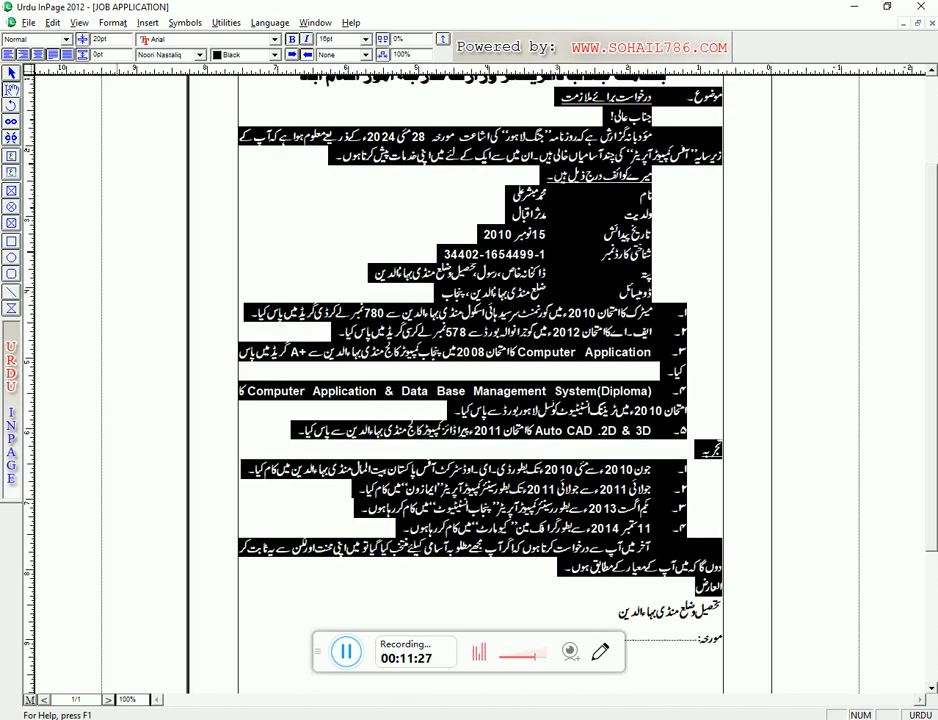
pyautogui.doubleClick(100, 38)
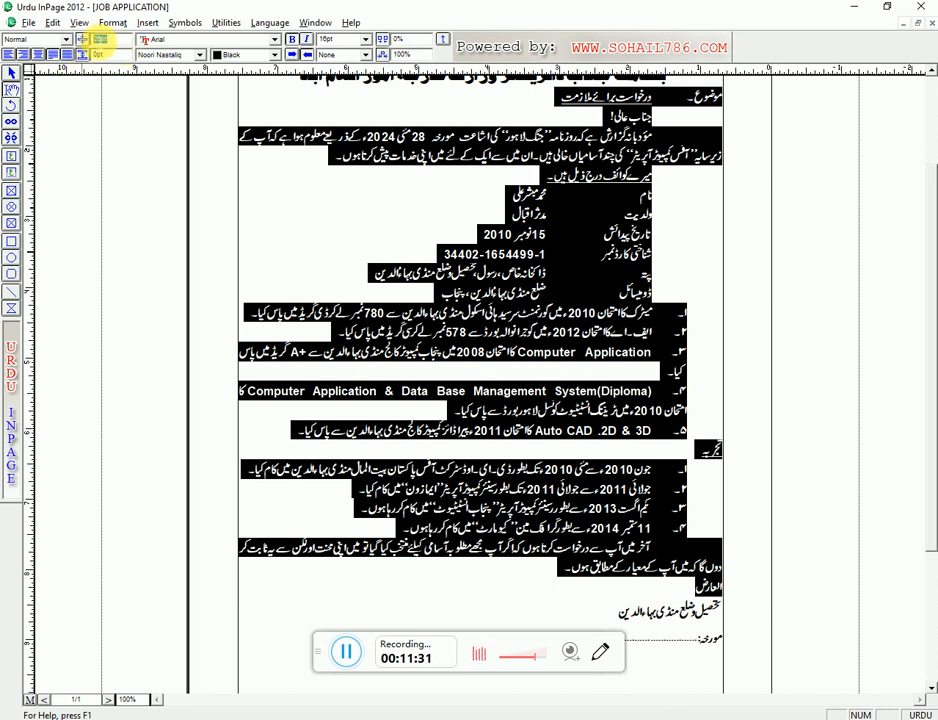
pyautogui.write('22')
pyautogui.press('Return')
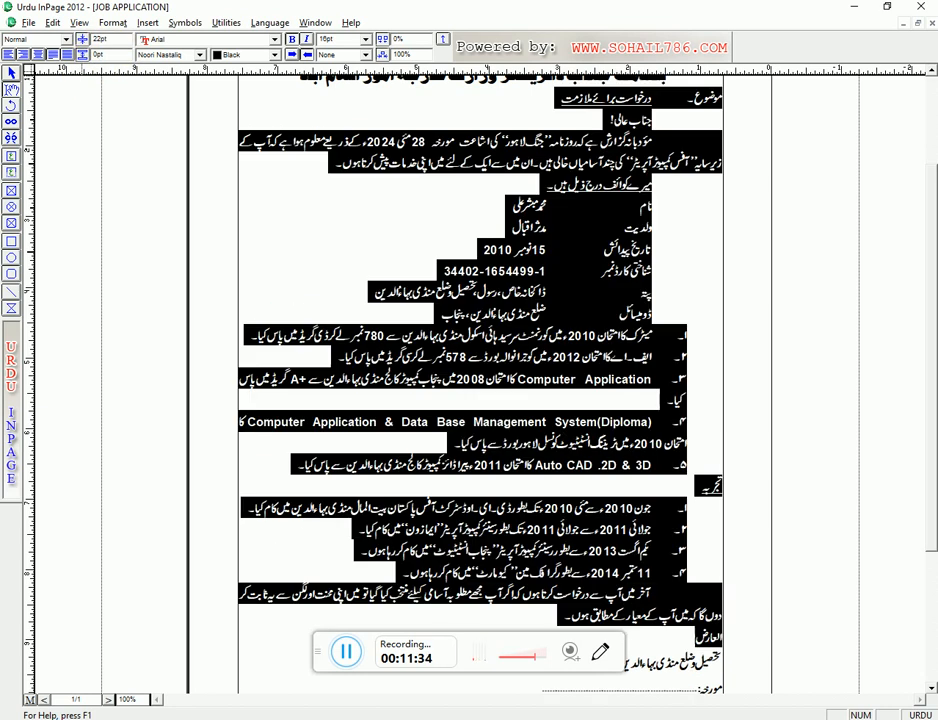
pyautogui.click(639, 251)
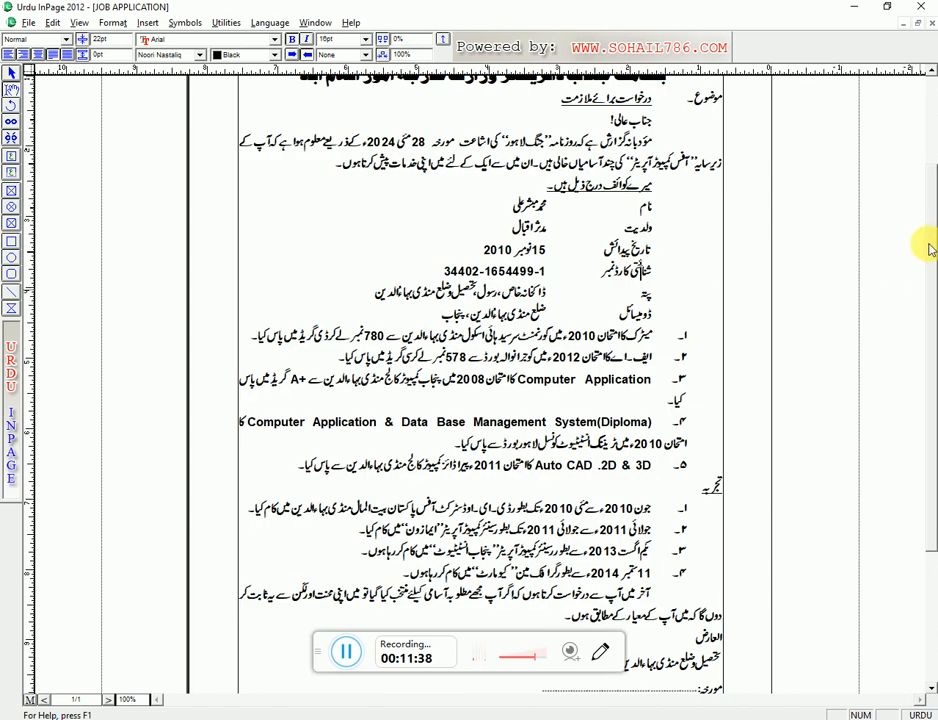
# - Set a beginning indent of 3 on the closing signature block
pyautogui.scroll(-3, 928, 241)
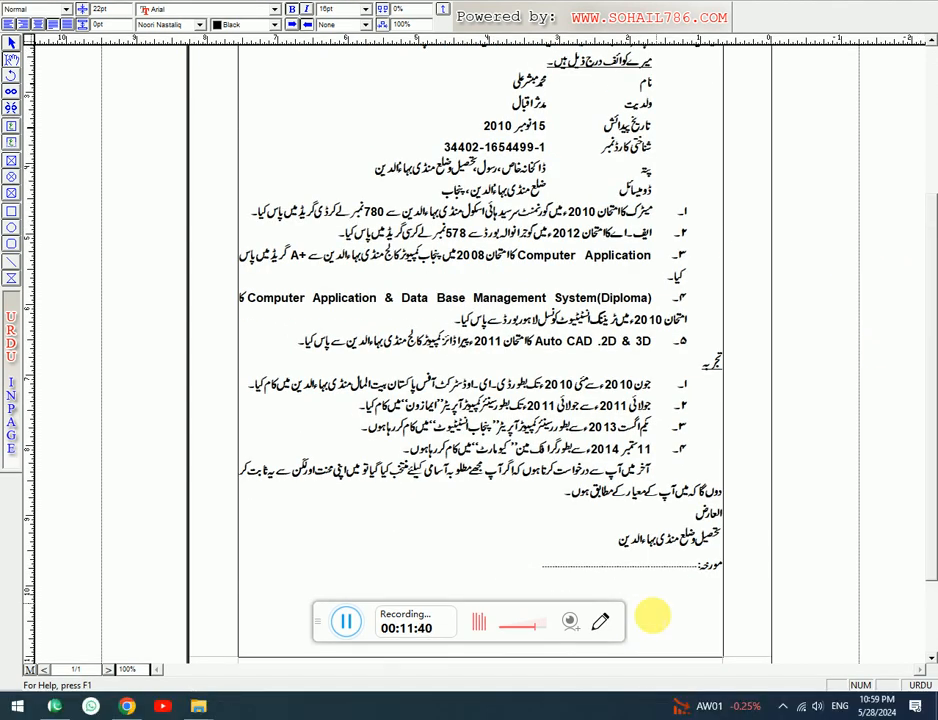
pyautogui.click(682, 514)
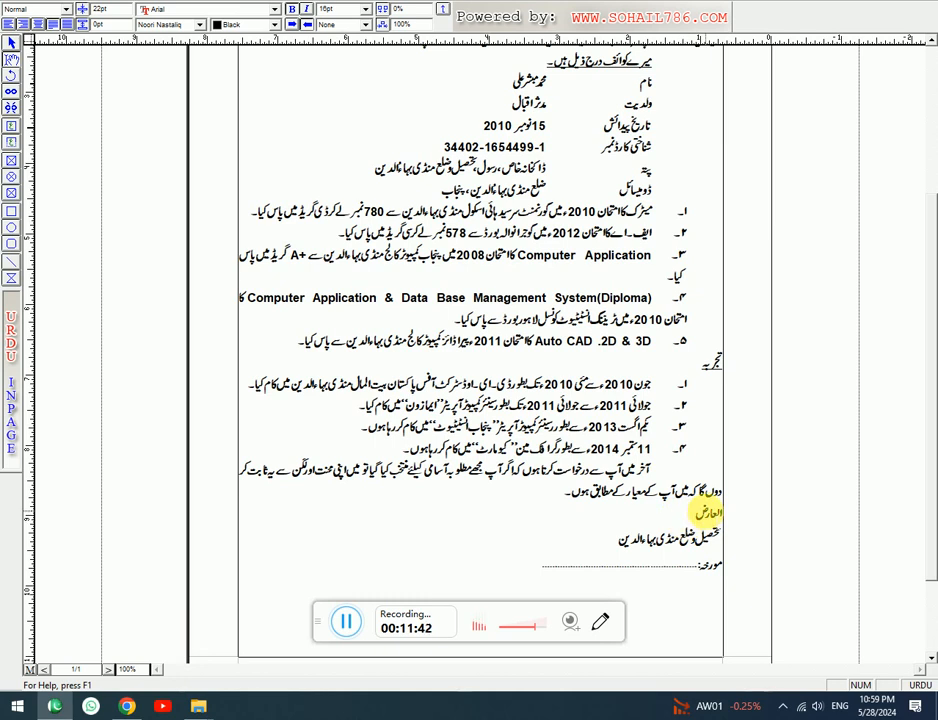
pyautogui.moveTo(706, 520); pyautogui.dragTo(705, 556)
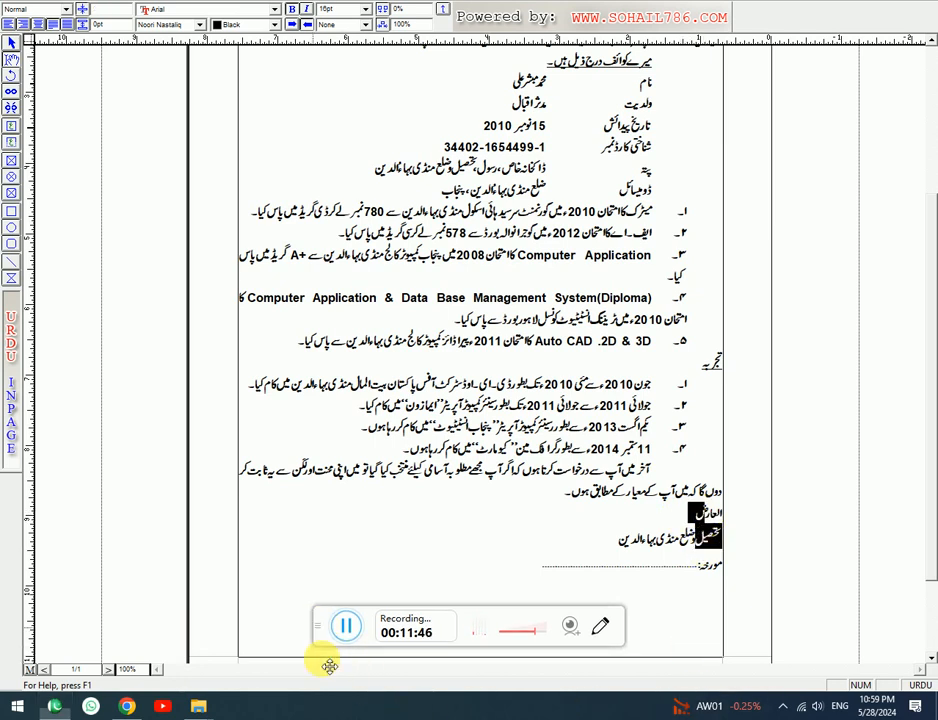
pyautogui.click(683, 557)
pyautogui.moveTo(717, 503); pyautogui.dragTo(705, 537)
pyautogui.hotkey('ctrl', 'm')
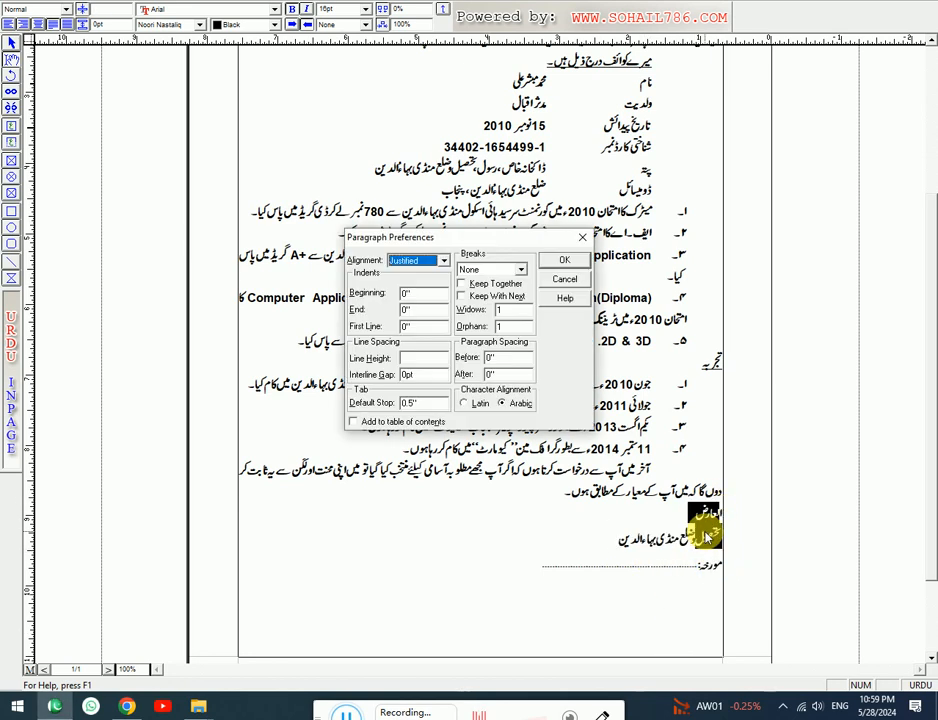
pyautogui.press('Tab')
pyautogui.write('3')
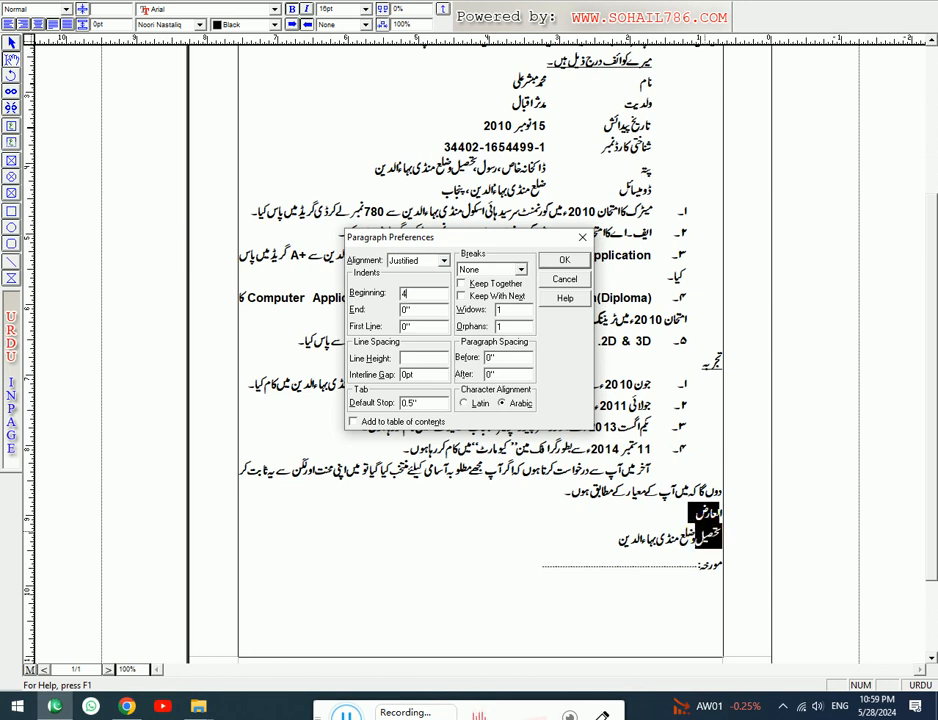
pyautogui.press('Return')
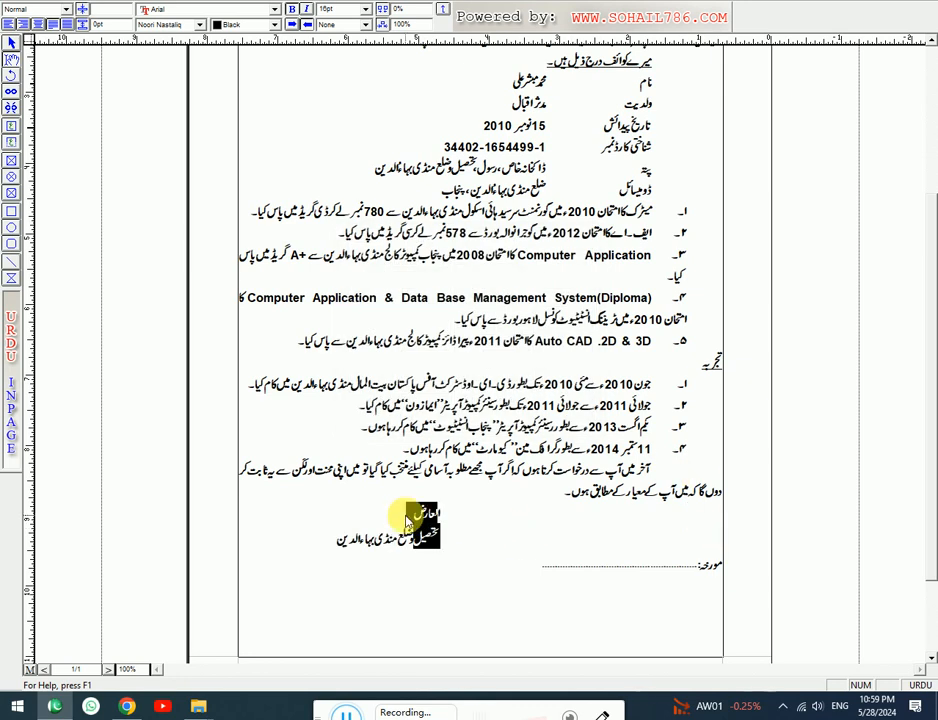
# - Insert two blank lines below العارض
pyautogui.click(412, 512)
pyautogui.press('Return')
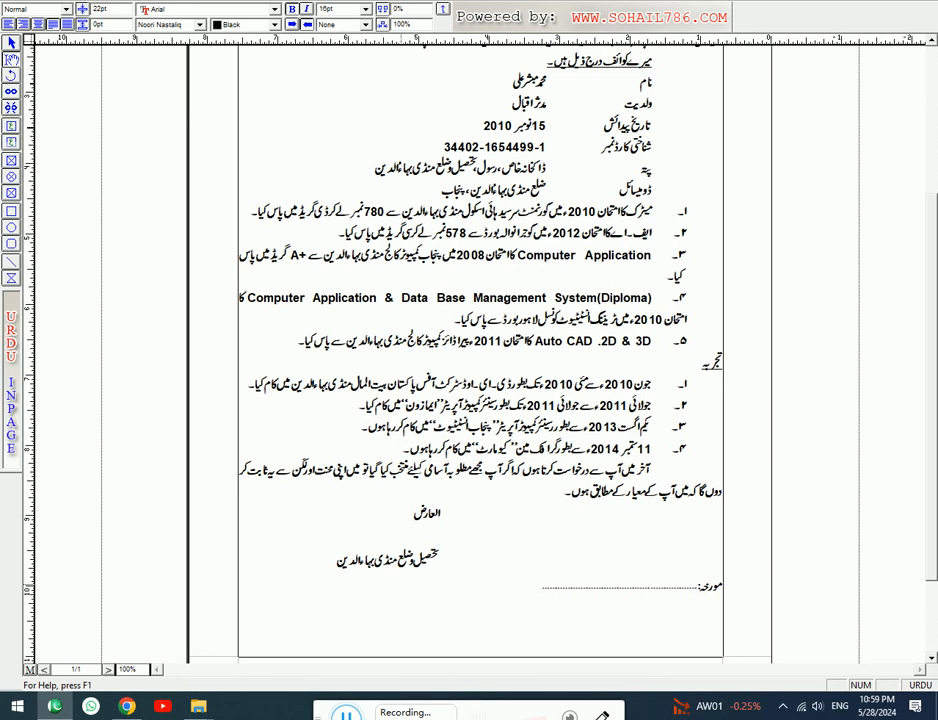
pyautogui.press('Return')
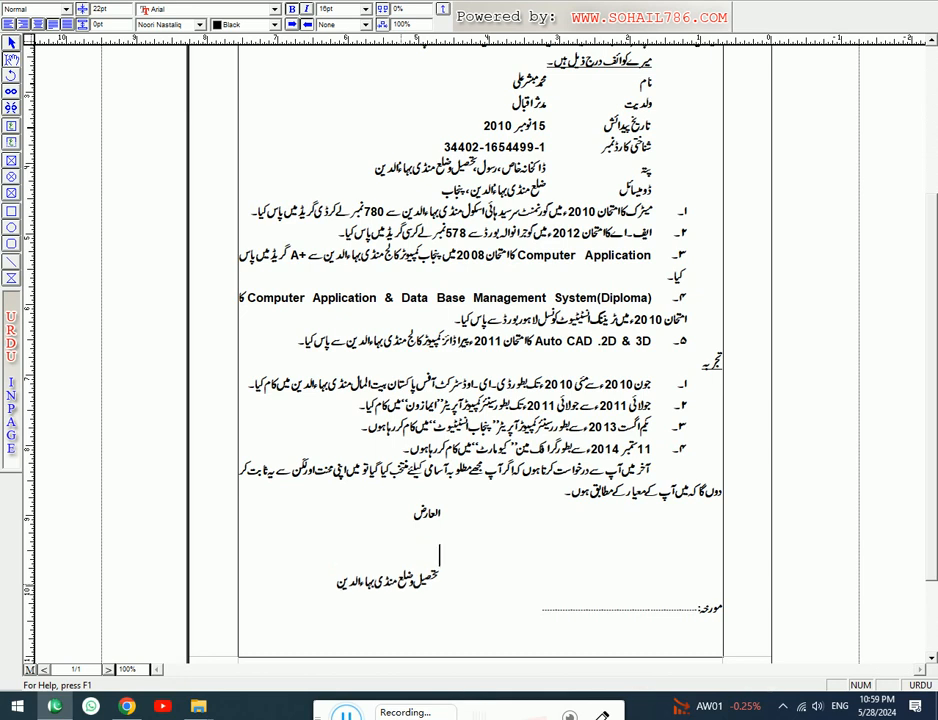
pyautogui.click(439, 580)
pyautogui.scroll(3, 402, 588)
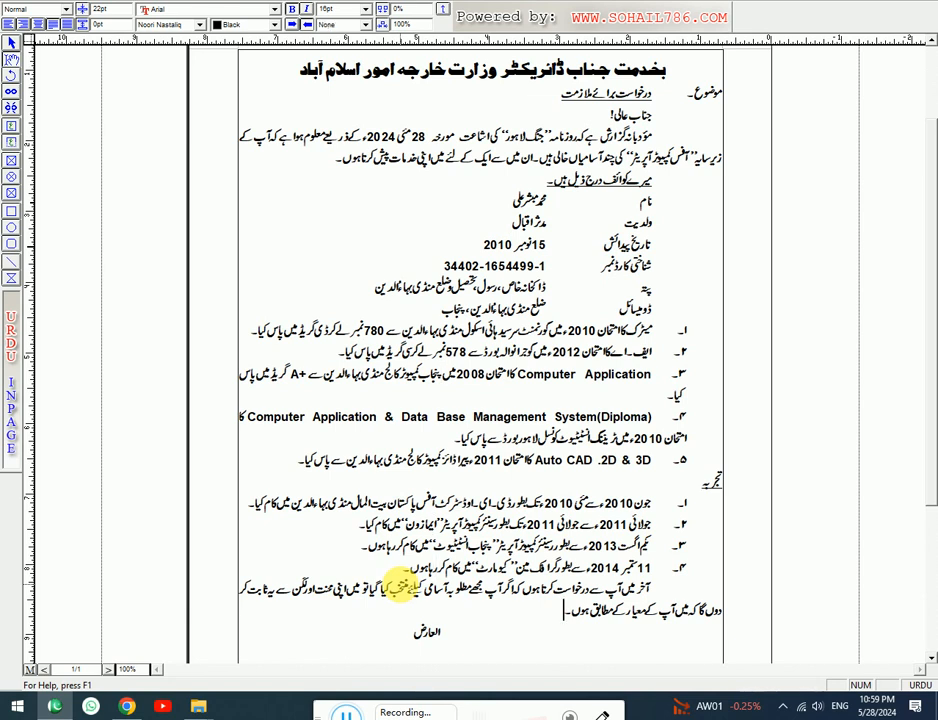
# - Set the subtitle درخواست برائے ملازمت in the Aswad font
pyautogui.scroll(-2, 400, 588)
pyautogui.press('Up')
pyautogui.press('Up')
pyautogui.press('Up')
pyautogui.press('Up')
pyautogui.press('Up')
pyautogui.press('Up')
pyautogui.press('Up')
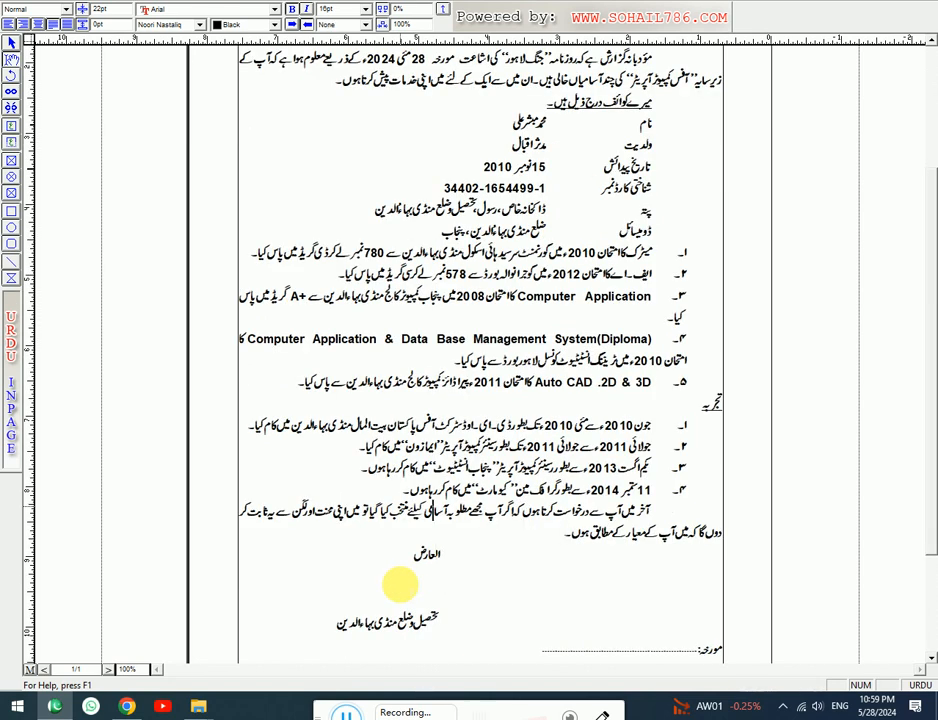
pyautogui.press('Up')
pyautogui.press('Up')
pyautogui.press('Up')
pyautogui.press('Up')
pyautogui.press('Up')
pyautogui.press('Up')
pyautogui.press('Up')
pyautogui.press('Up')
pyautogui.press('Up')
pyautogui.press('Up')
pyautogui.press('Up')
pyautogui.press('Up')
pyautogui.press('Up')
pyautogui.press('Up')
pyautogui.press('Up')
pyautogui.press('Up')
pyautogui.press('Up')
pyautogui.press('Up')
pyautogui.press('Down')
pyautogui.press('Down')
pyautogui.press('Down')
pyautogui.press('Down')
pyautogui.press('Down')
pyautogui.press('Down')
pyautogui.press('Down')
pyautogui.press('Down')
pyautogui.press('Down')
pyautogui.press('Down')
pyautogui.press('Down')
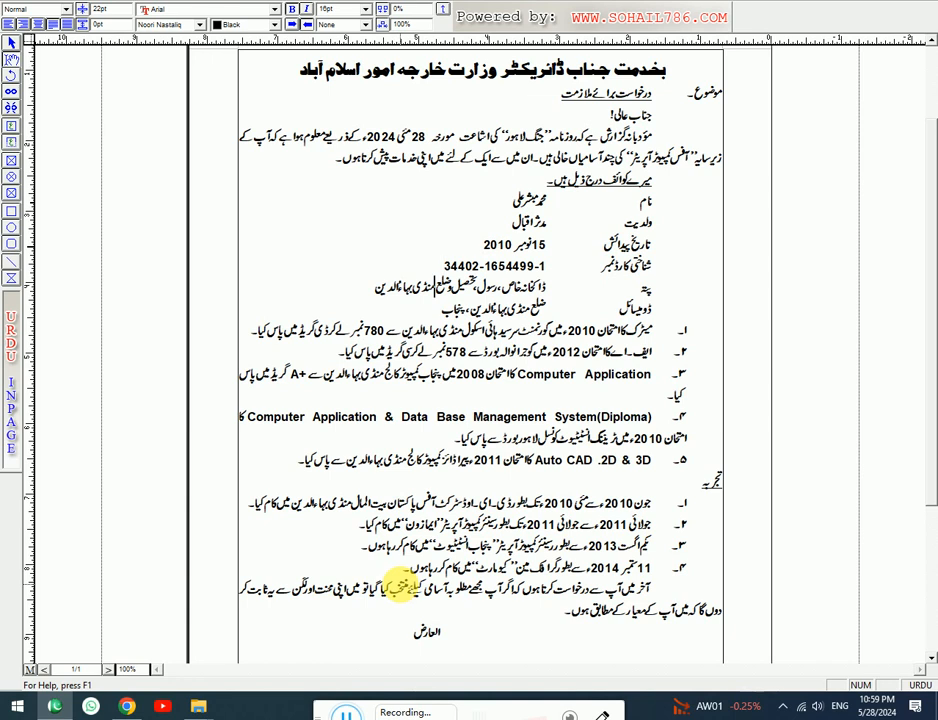
pyautogui.press('Down')
pyautogui.moveTo(648, 94); pyautogui.dragTo(561, 94)
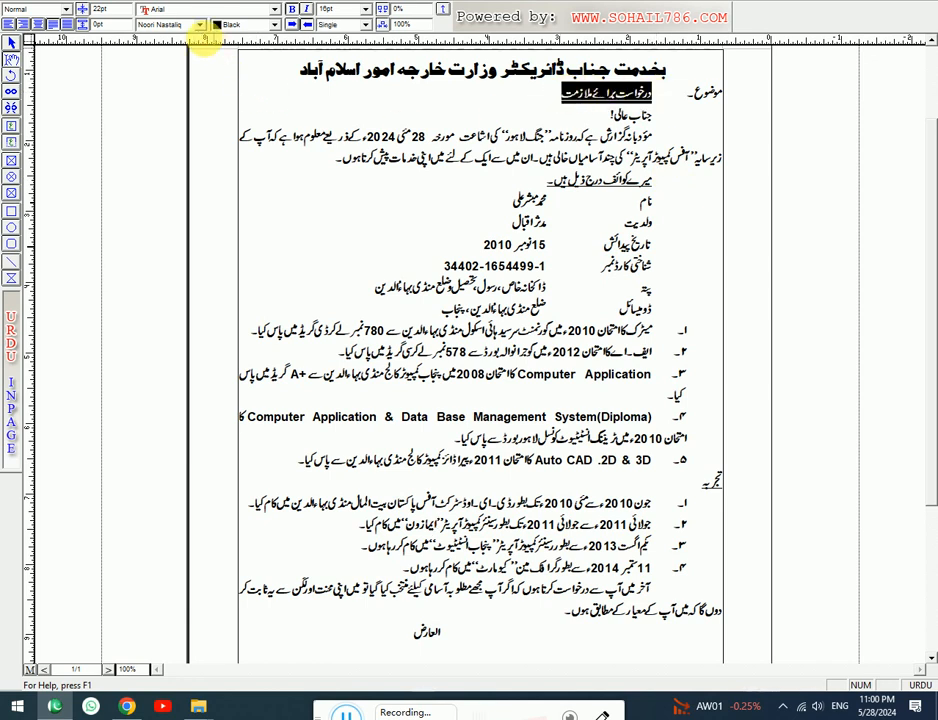
pyautogui.click(199, 24)
pyautogui.scroll(-1, 183, 69)
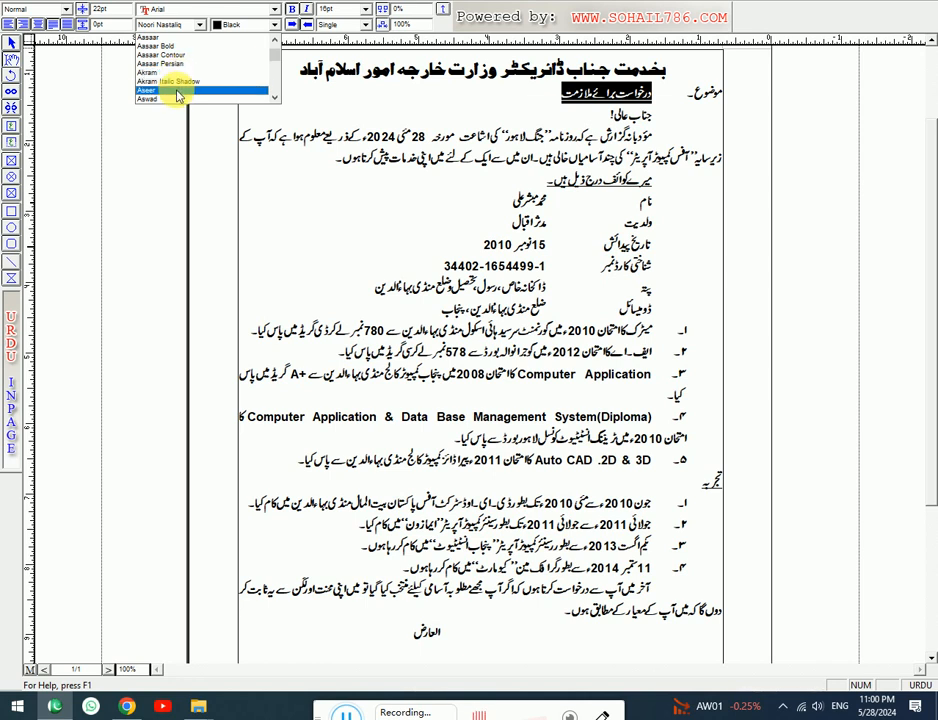
pyautogui.scroll(-1, 170, 84)
pyautogui.click(164, 76)
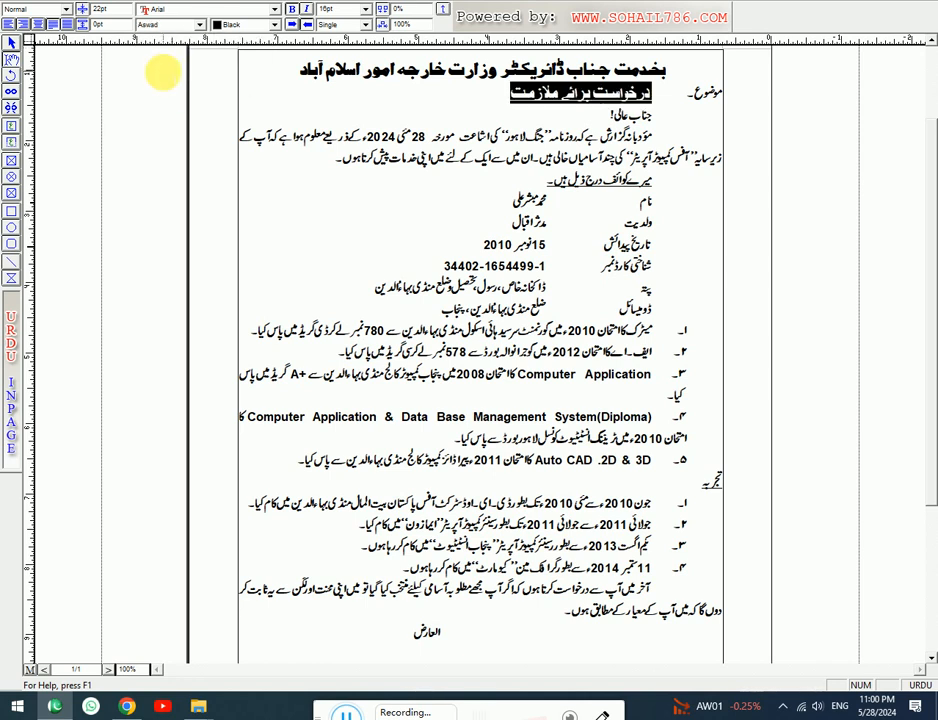
# - Apply Aswad to the تجربہ heading and the line میرے کوائف درج ذیل ہیں۔
pyautogui.doubleClick(708, 482)
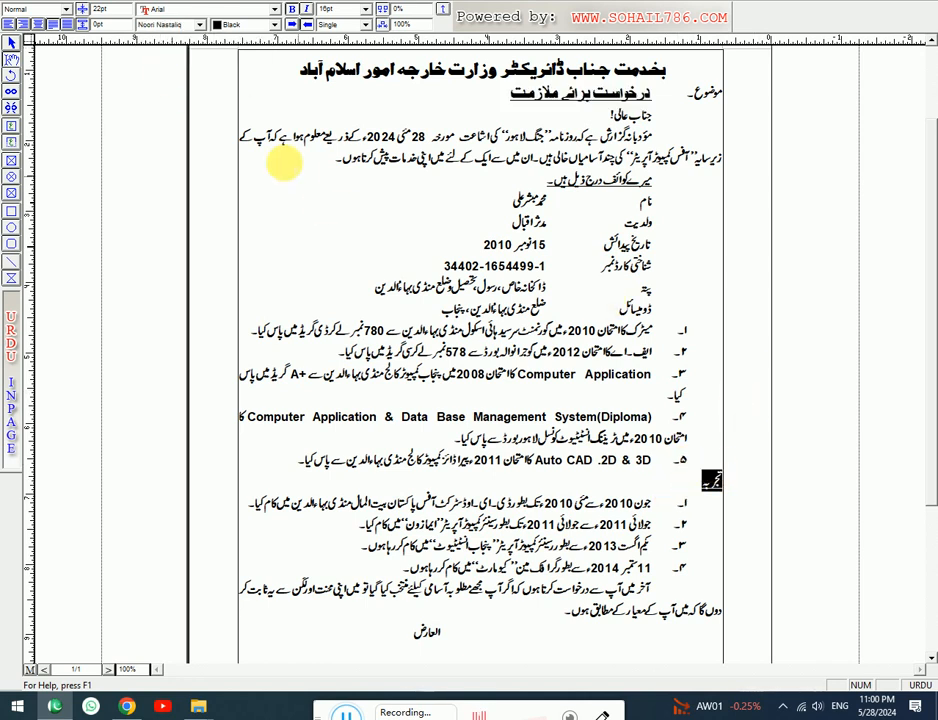
pyautogui.click(203, 22)
pyautogui.scroll(5, 165, 60)
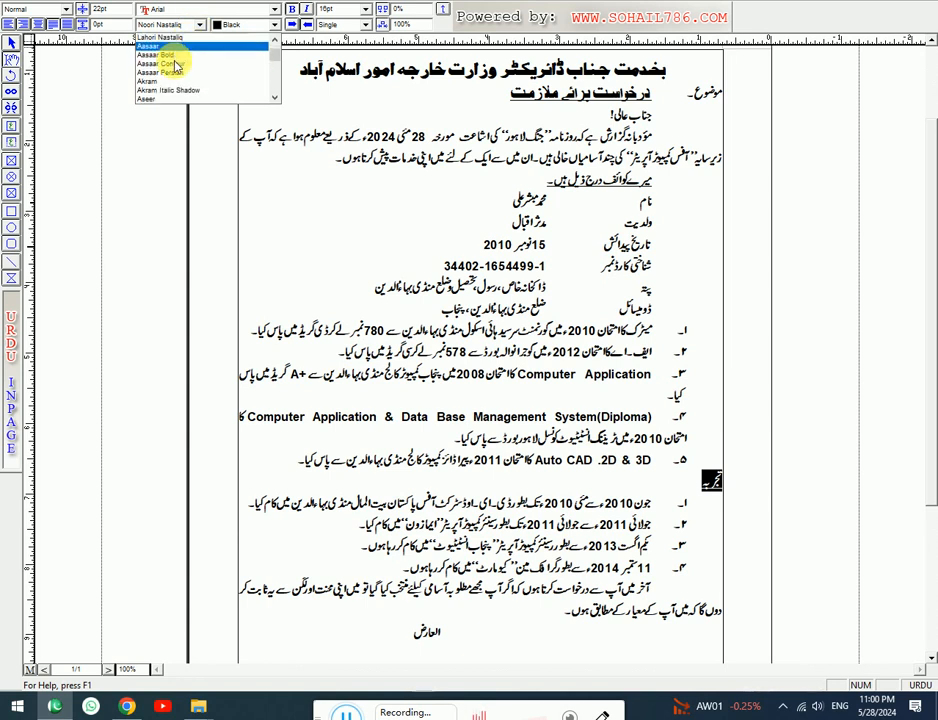
pyautogui.scroll(-1, 170, 80)
pyautogui.click(166, 76)
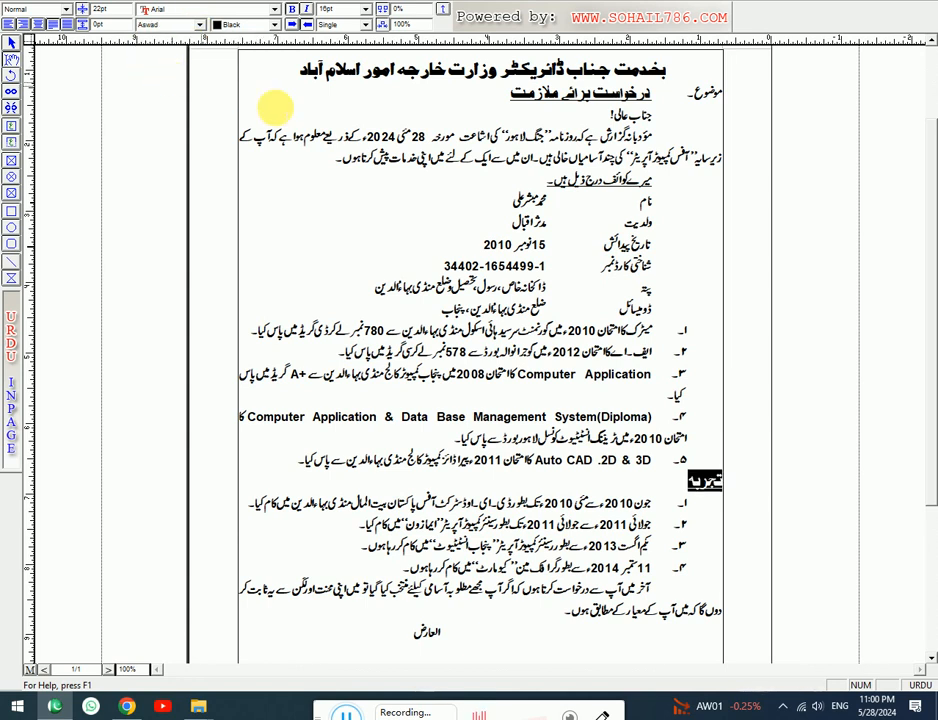
pyautogui.moveTo(656, 181); pyautogui.dragTo(549, 181)
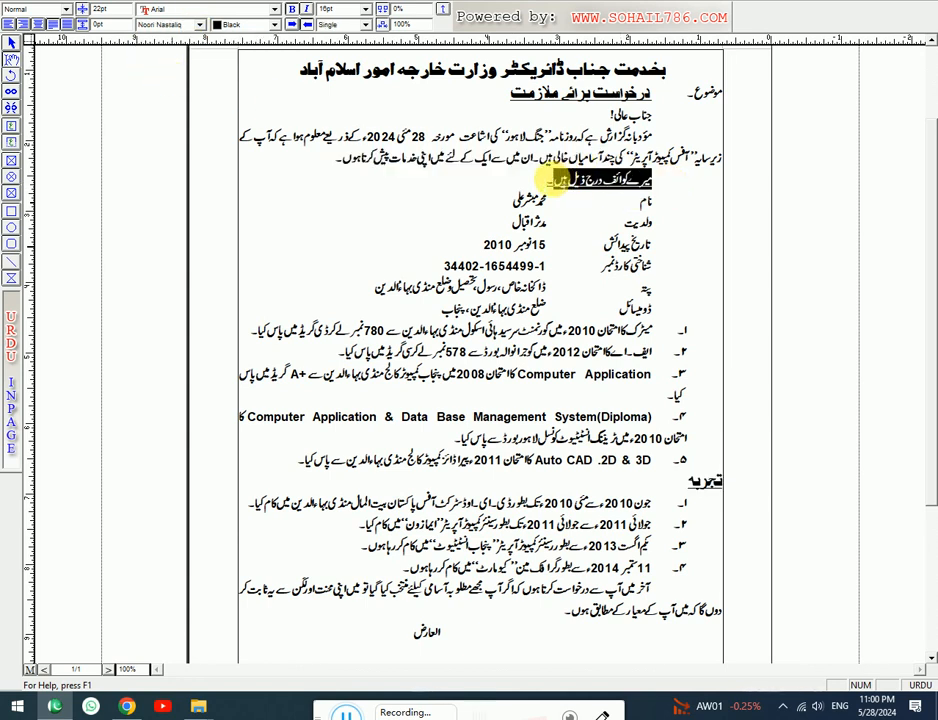
pyautogui.click(160, 24)
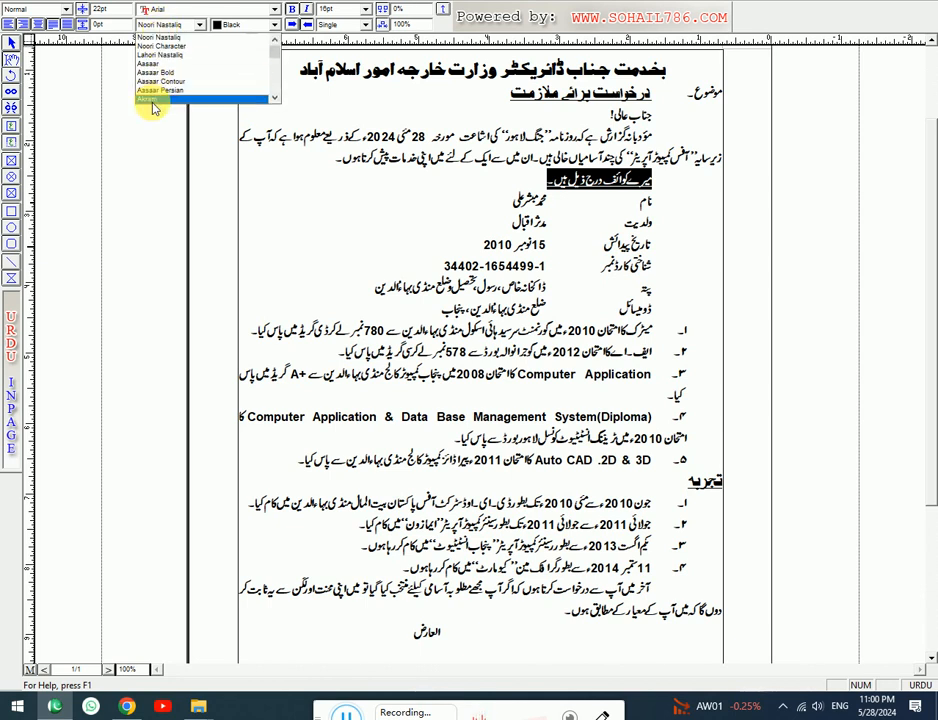
pyautogui.click(153, 72)
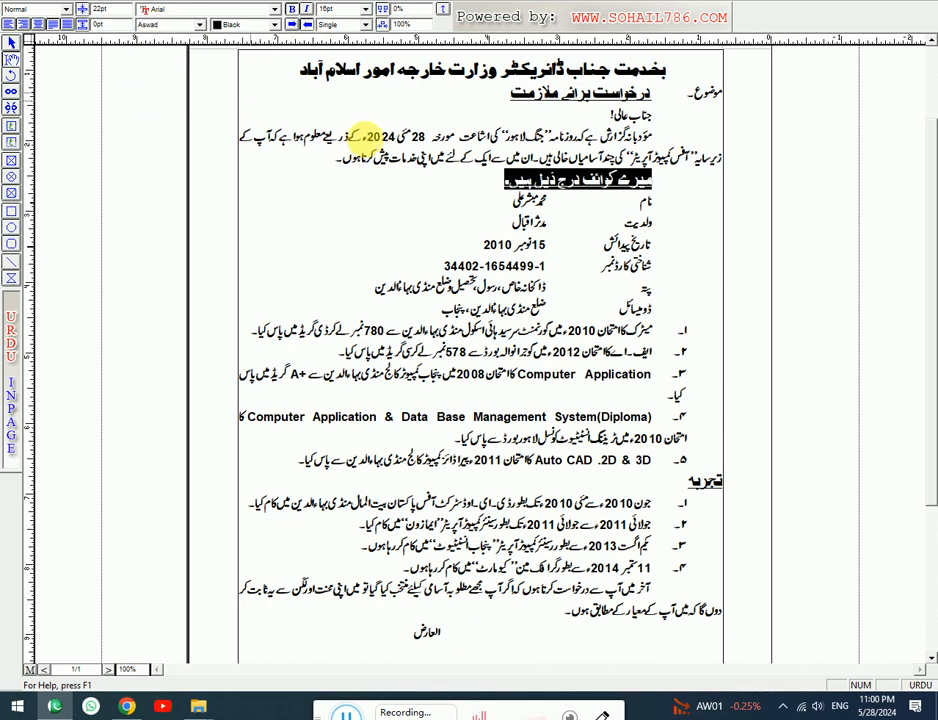
# - Set the closing word العارض in the Aswad font
pyautogui.scroll(-5, 766, 482)
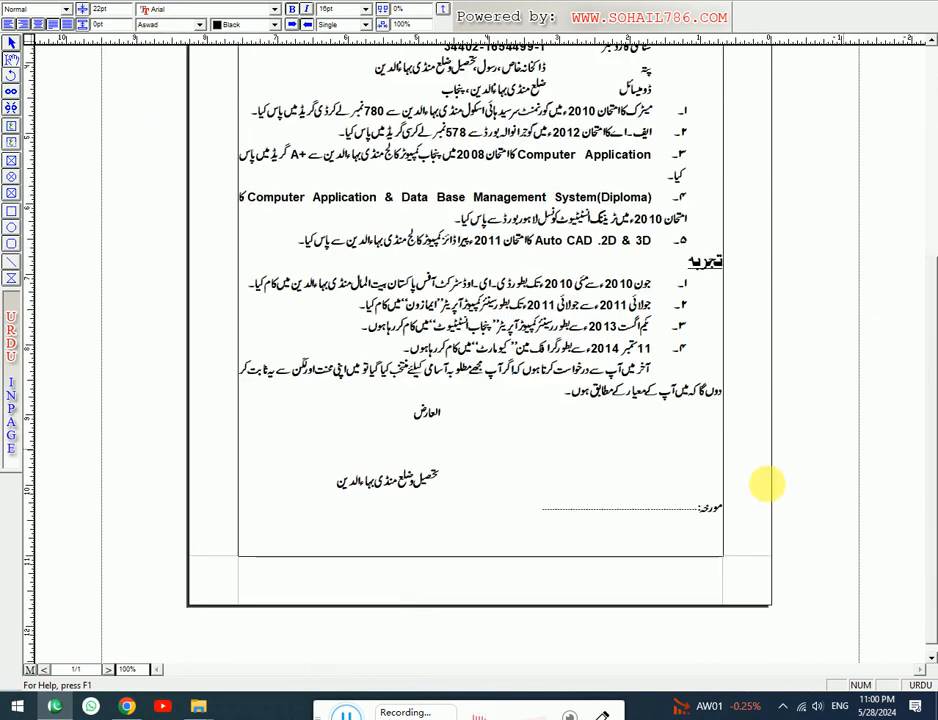
pyautogui.doubleClick(425, 412)
pyautogui.click(185, 24)
pyautogui.scroll(10, 184, 58)
pyautogui.scroll(-3, 180, 70)
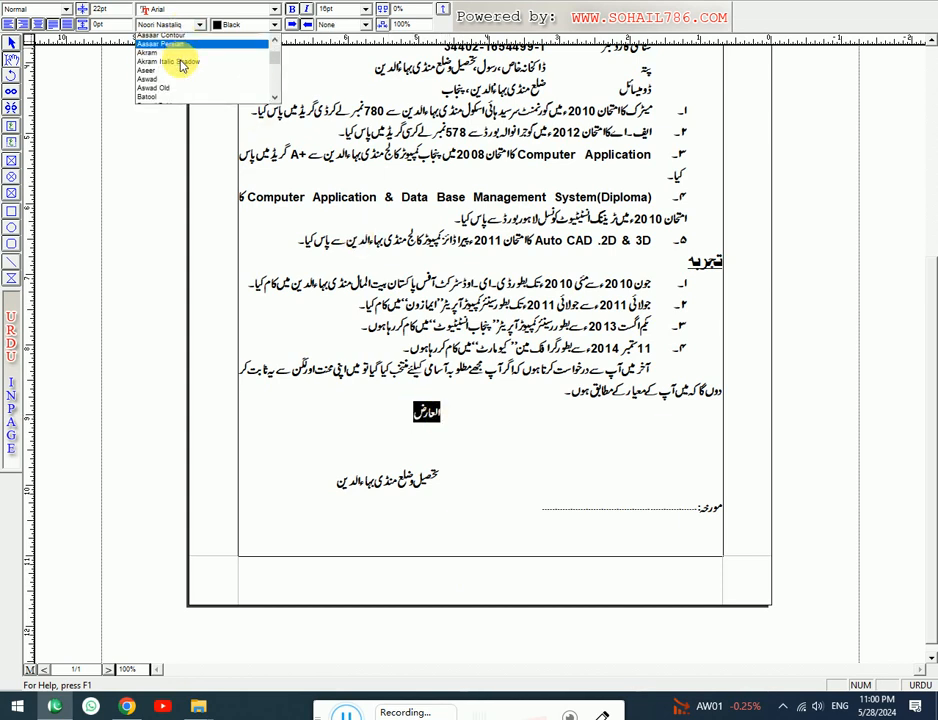
pyautogui.click(168, 73)
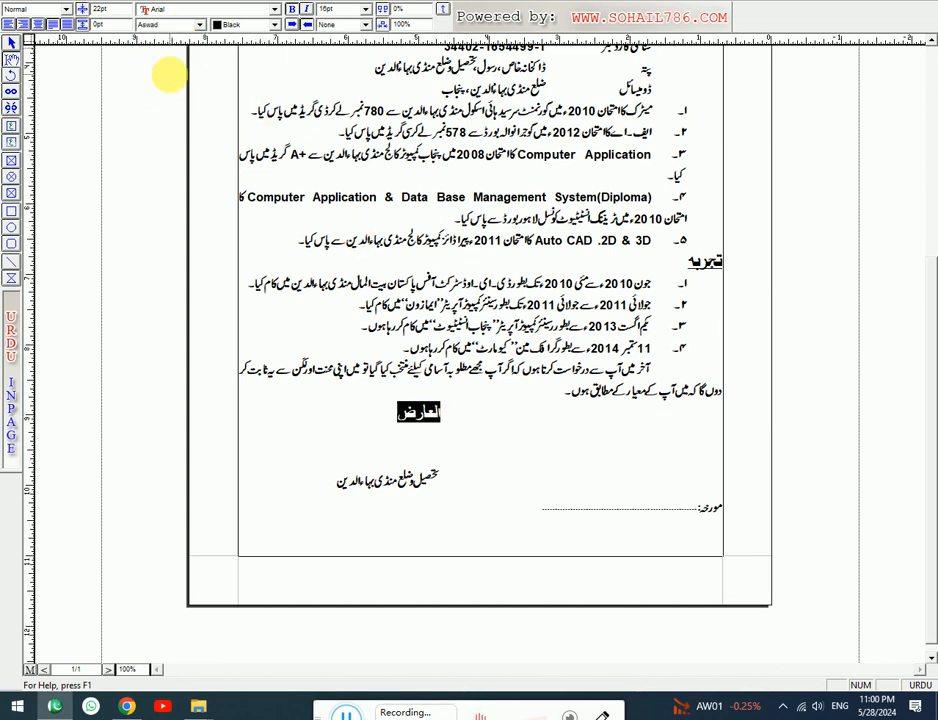
pyautogui.click(718, 479)
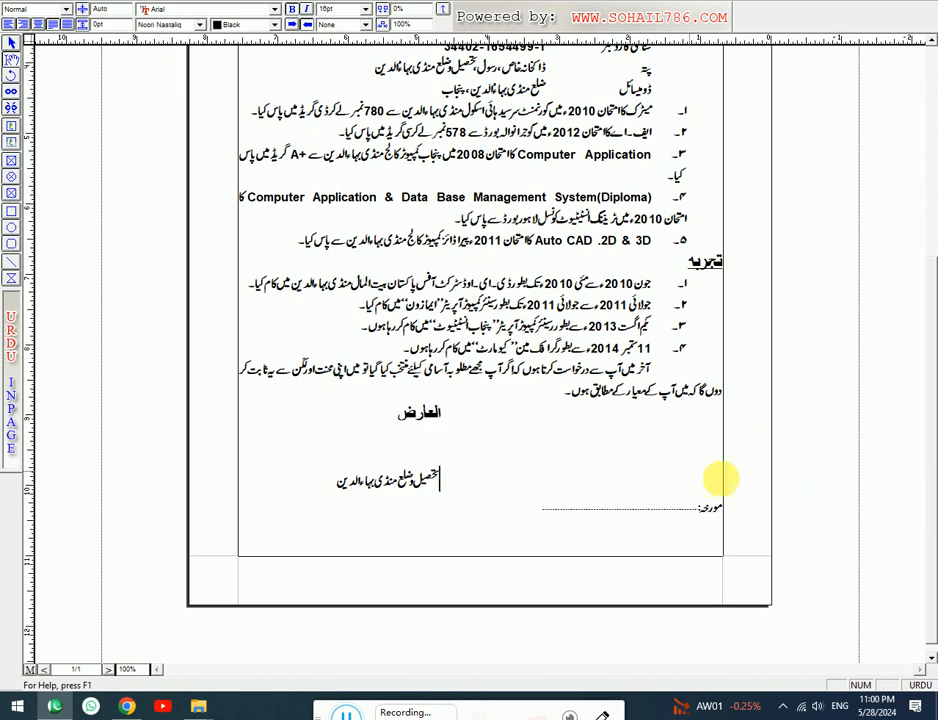
pyautogui.moveTo(924, 549); pyautogui.dragTo(928, 392)
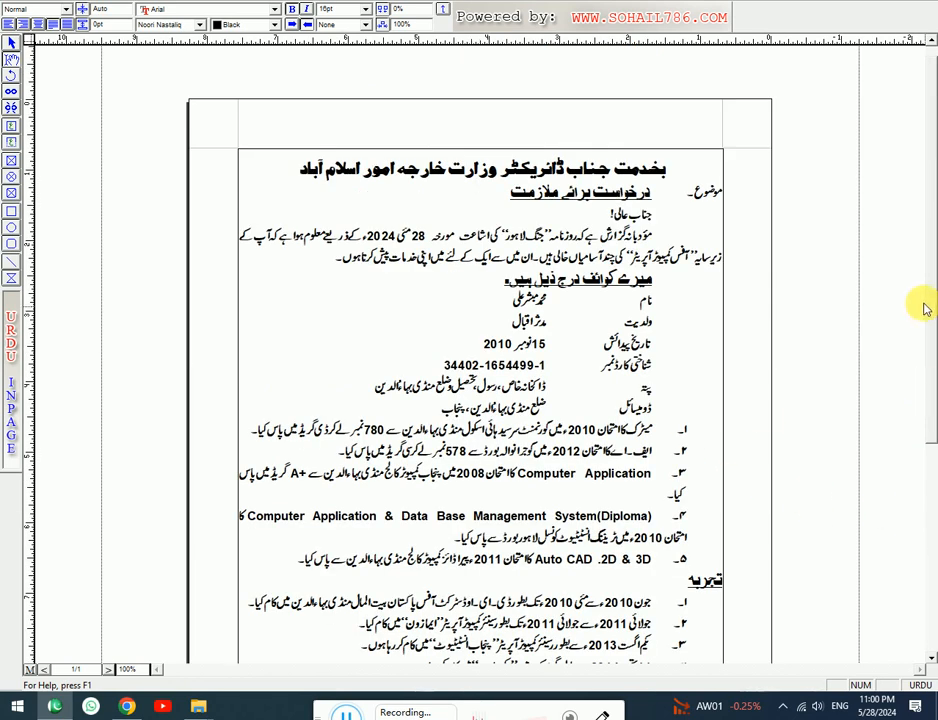
pyautogui.moveTo(924, 197); pyautogui.dragTo(923, 237)
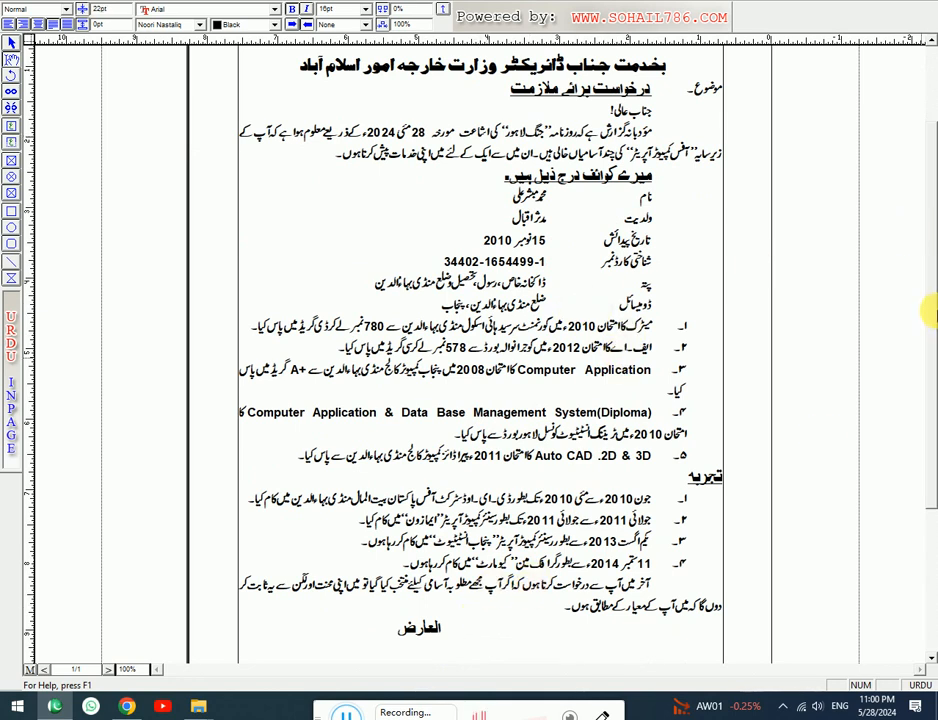
pyautogui.scroll(-5, 923, 345)
# - Add a new line below the address with the label دستخط
pyautogui.click(443, 467)
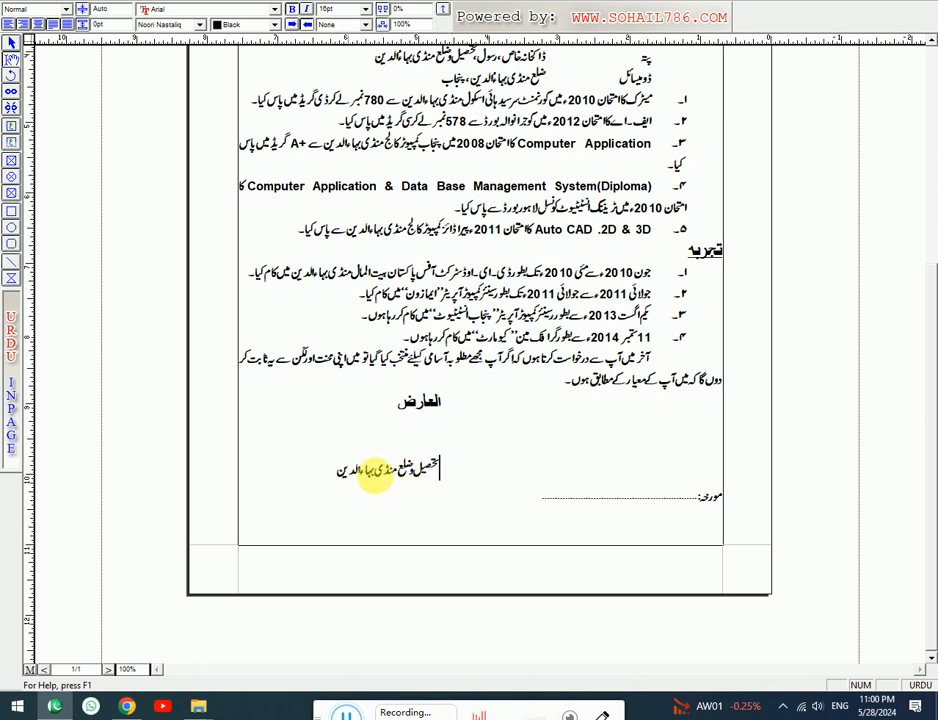
pyautogui.click(311, 471)
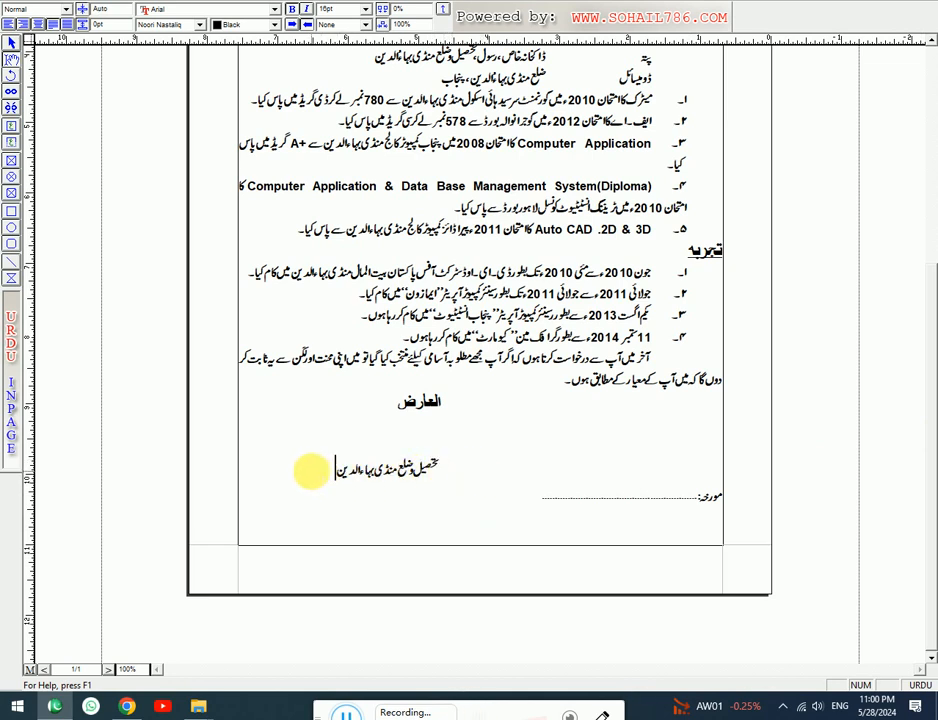
pyautogui.press('Return')
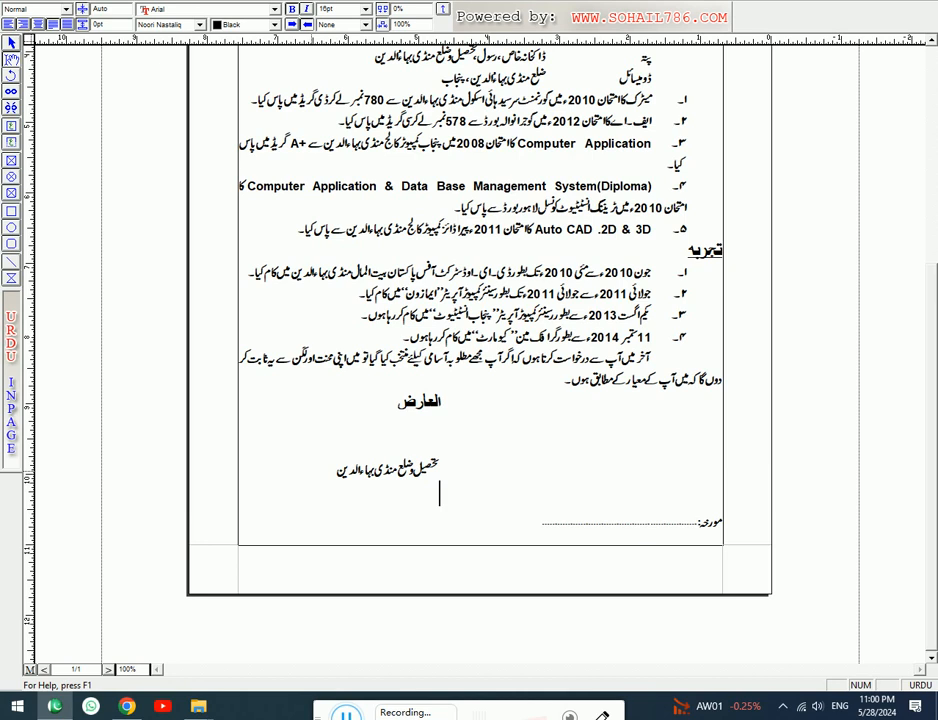
pyautogui.write('دستخط')
pyautogui.press('BackSpace')
pyautogui.press('BackSpace')
pyautogui.write('ستخط')
pyautogui.click(428, 495)
pyautogui.click(367, 501)
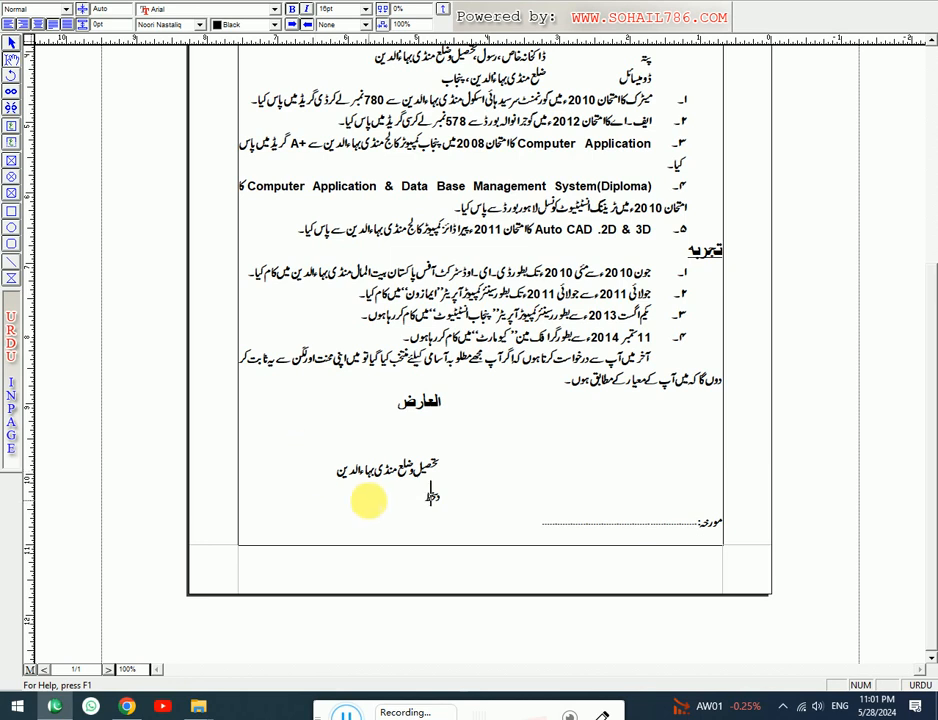
# - Fix the spelling of دستخط, add a dashed signature line after it, and fit the page
pyautogui.hotkey('ctrl', '2')
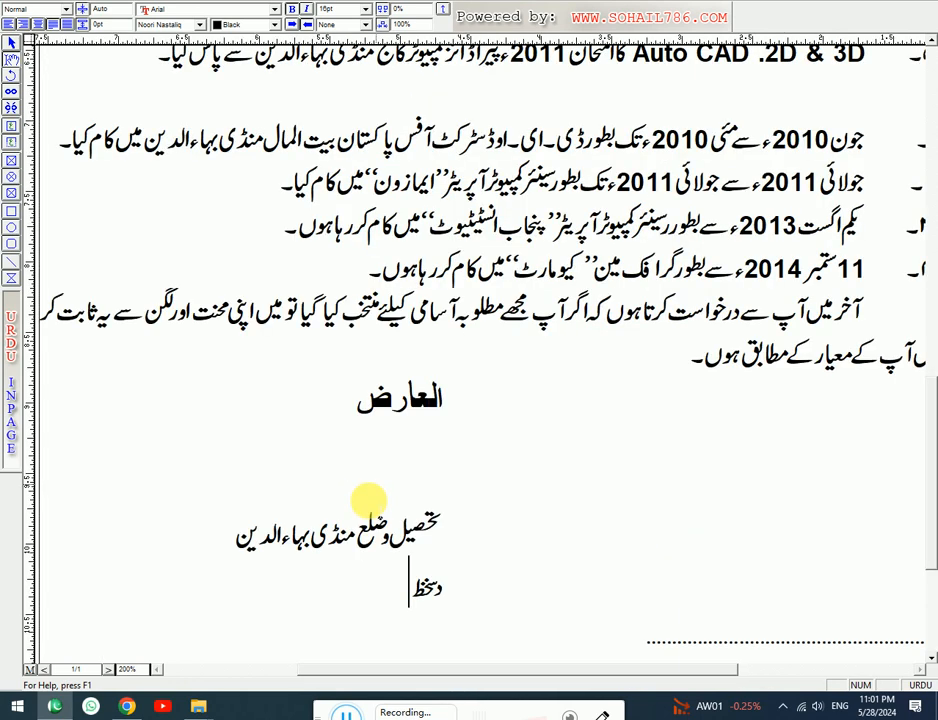
pyautogui.click(426, 592)
pyautogui.press('BackSpace')
pyautogui.press('BackSpace')
pyautogui.press('BackSpace')
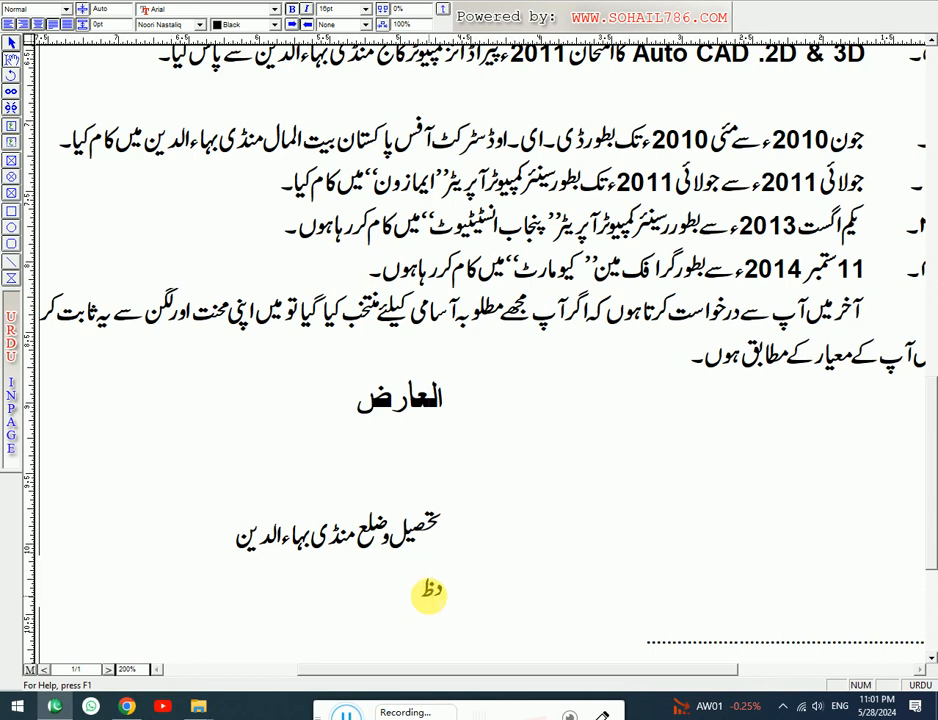
pyautogui.write('ستخط')
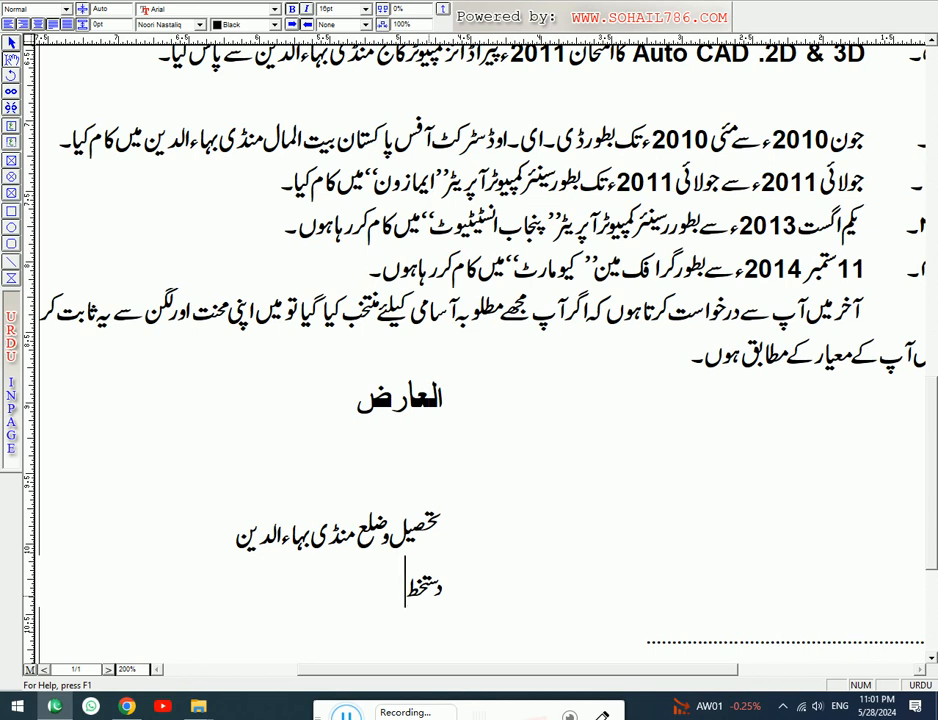
pyautogui.write(':---------------')
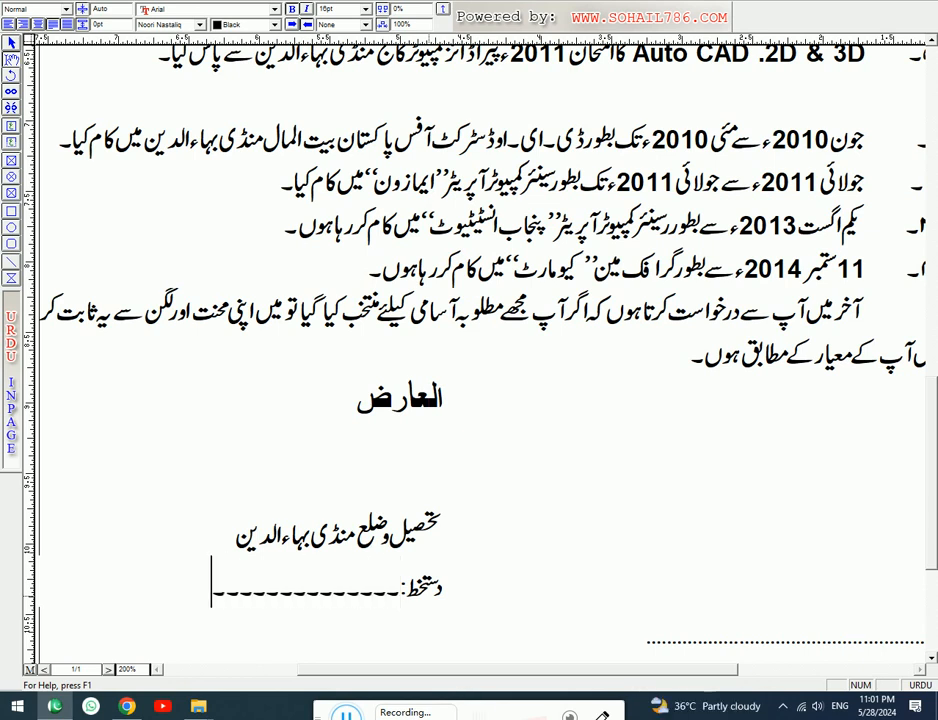
pyautogui.write('------')
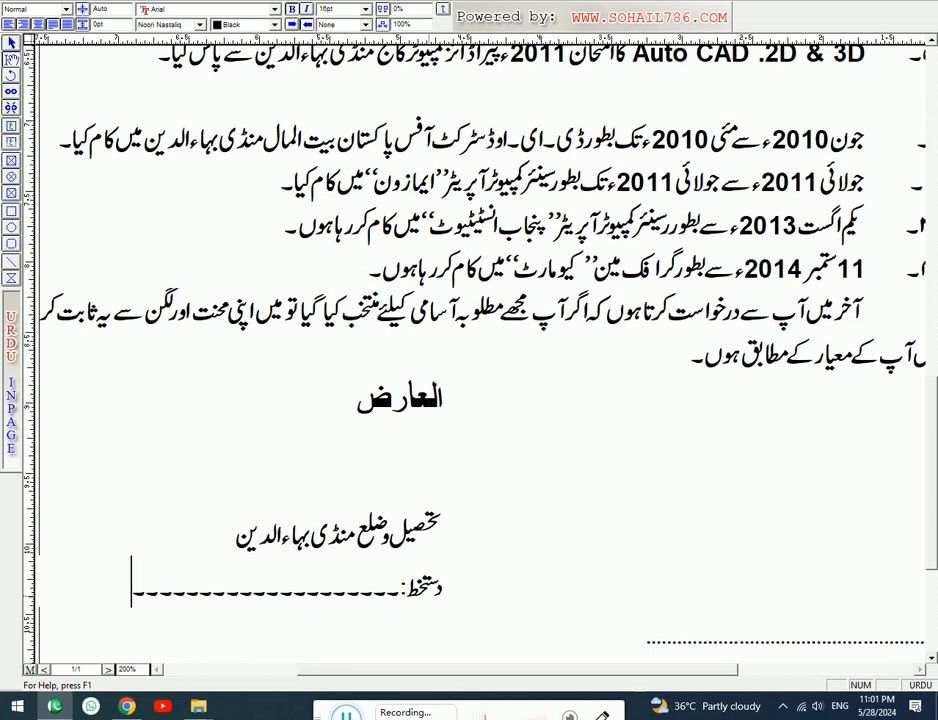
pyautogui.hotkey('ctrl', '0')
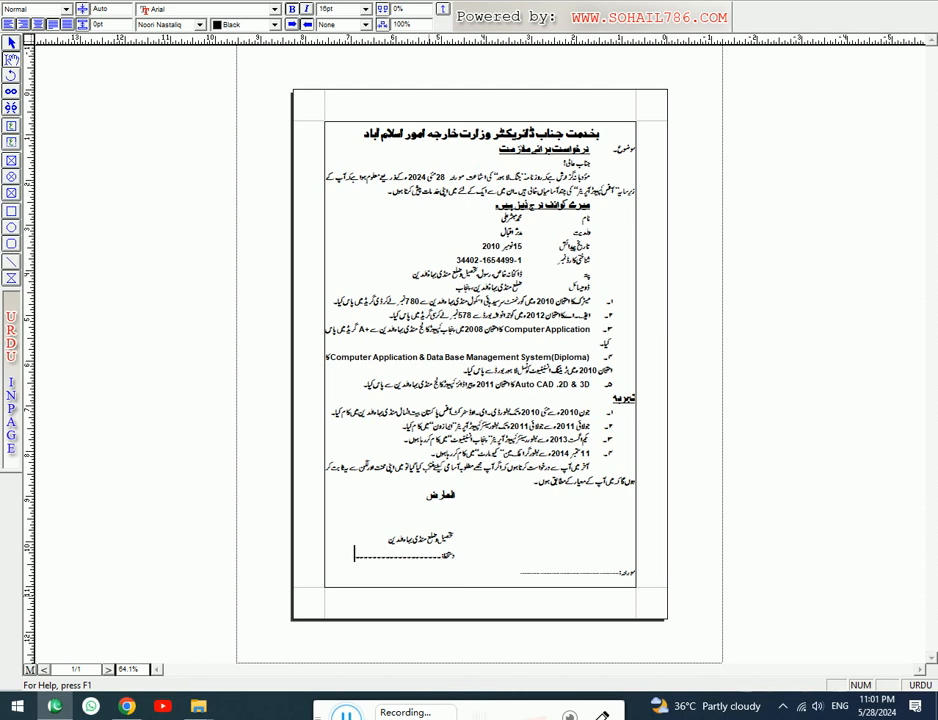
pyautogui.hotkey('ctrl', '5')
pyautogui.hotkey('ctrl', '1')
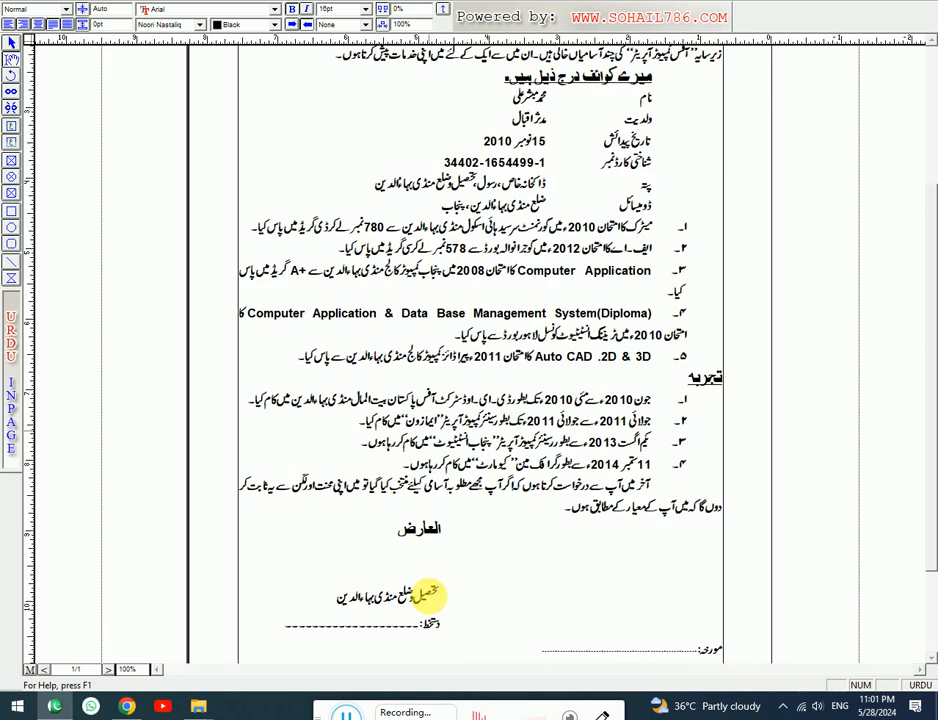
pyautogui.hotkey('ctrl', '2')
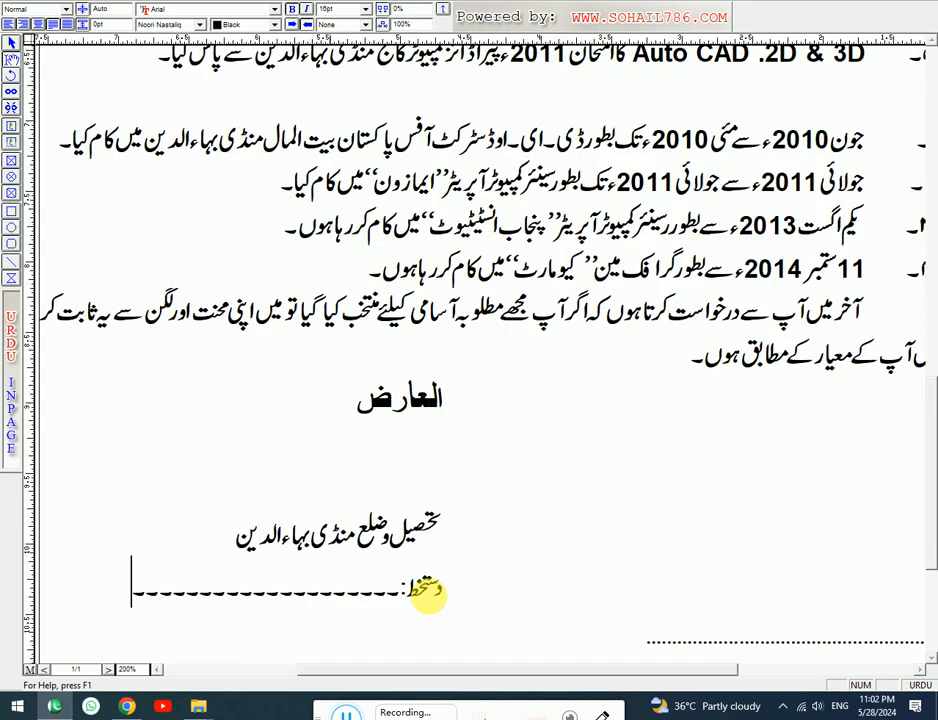
pyautogui.click(120, 669)
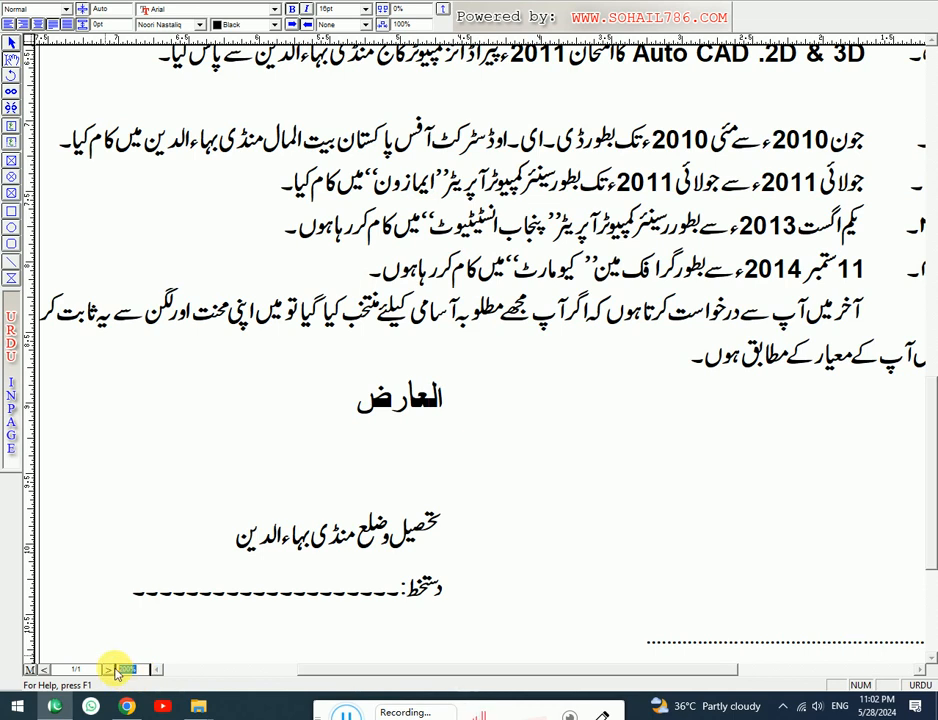
pyautogui.write('3')
pyautogui.press('Return')
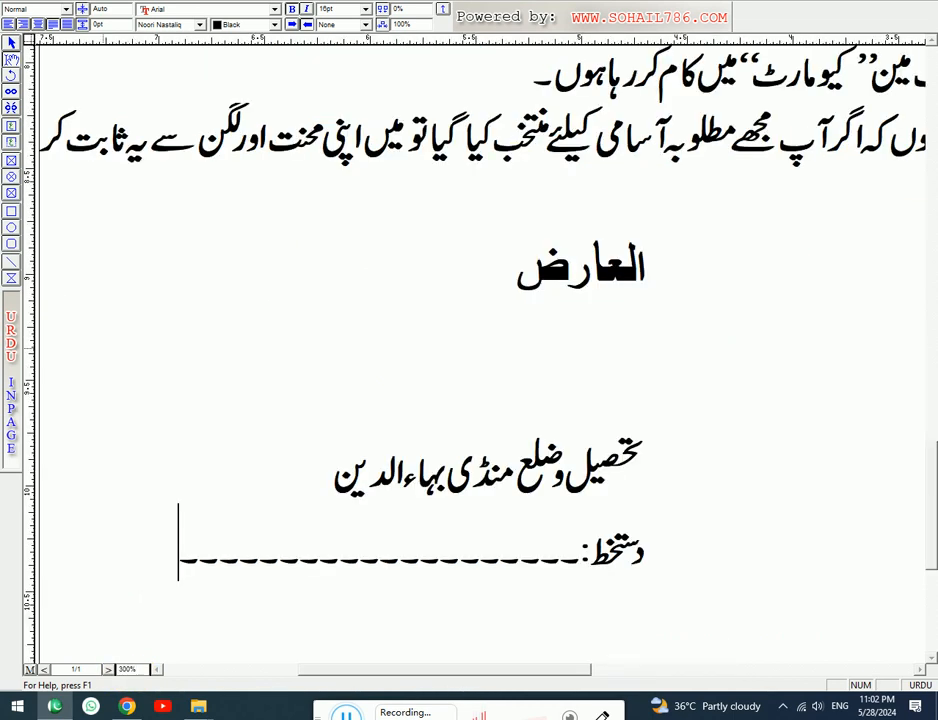
pyautogui.click(128, 669)
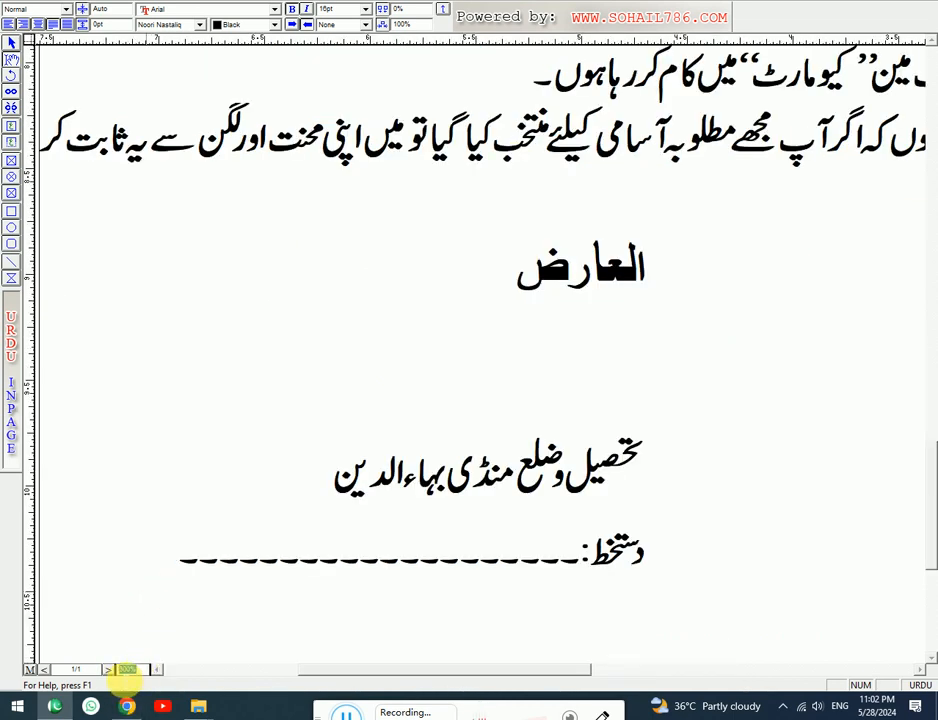
pyautogui.write('320')
pyautogui.press('Return')
pyautogui.press('Return')
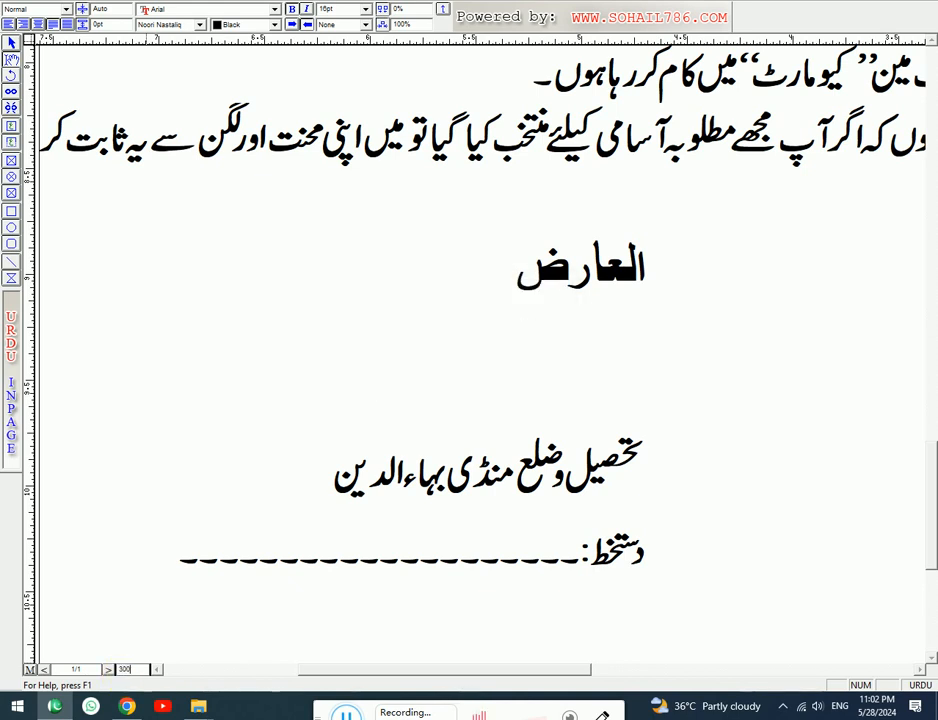
pyautogui.press('Return')
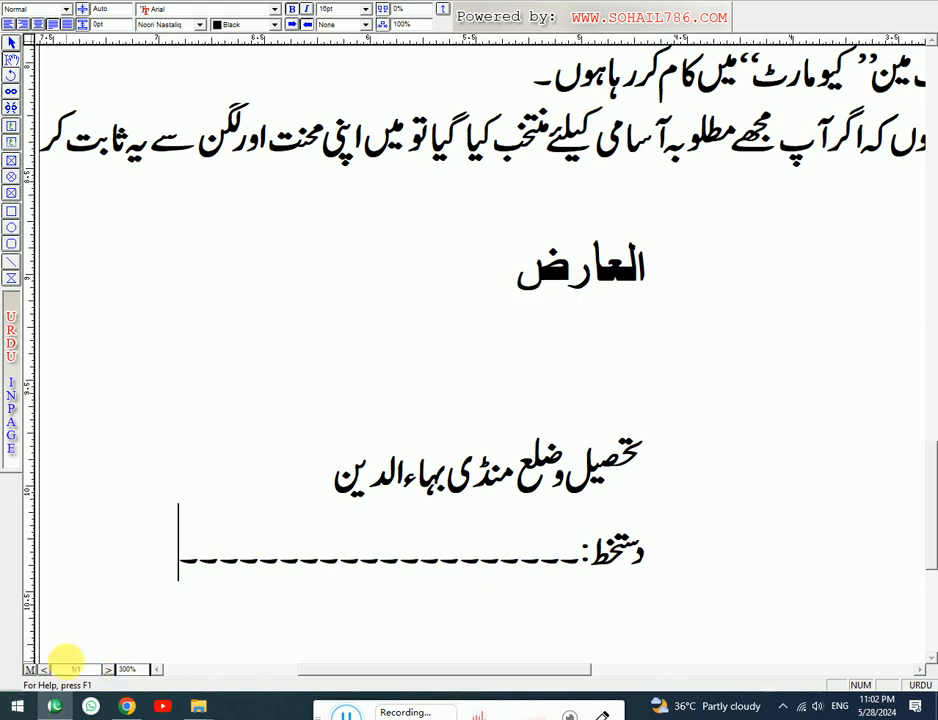
pyautogui.hotkey('ctrl', '5')
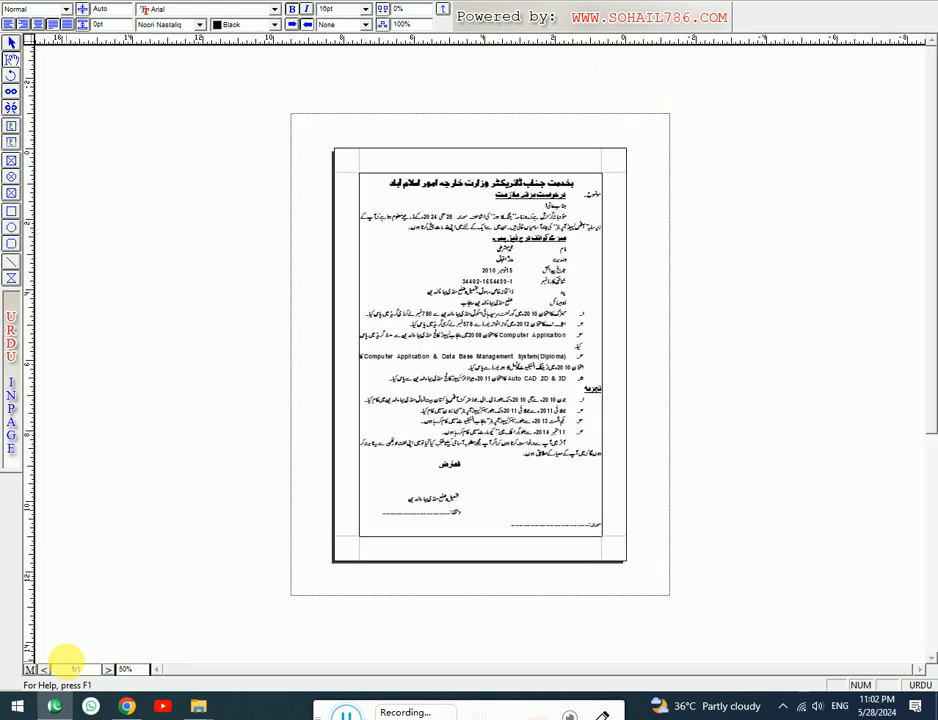
pyautogui.hotkey('ctrl', '1')
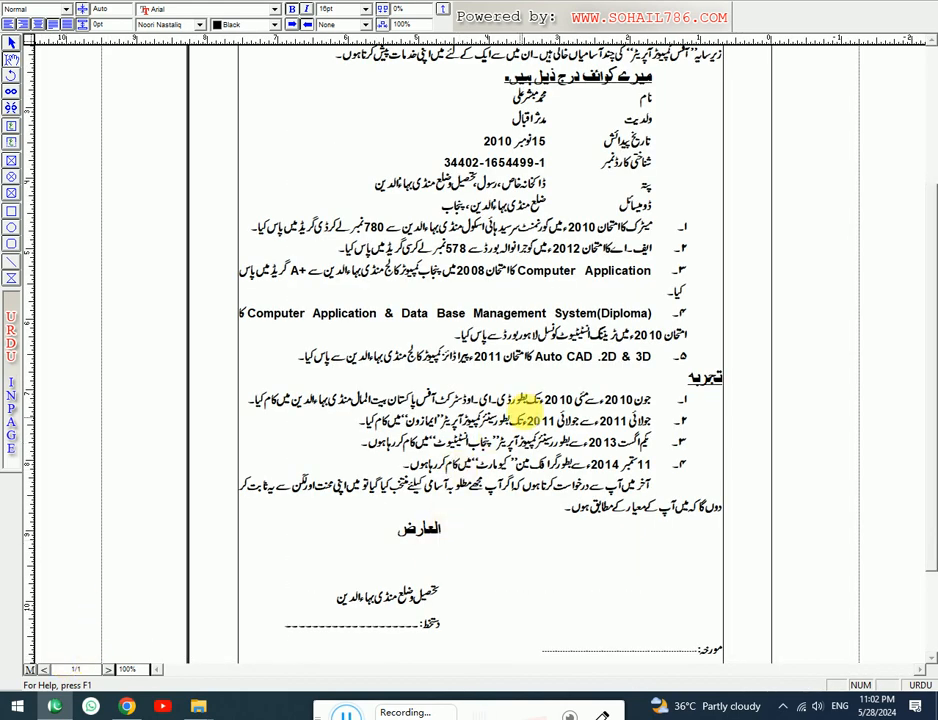
pyautogui.rightClick(488, 304)
pyautogui.click(494, 99)
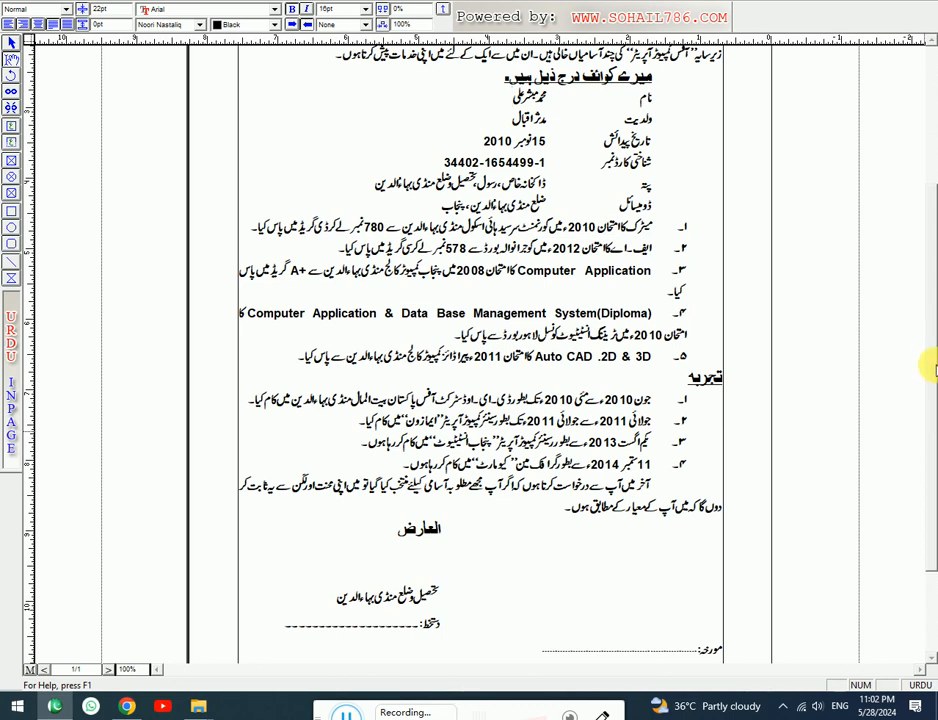
pyautogui.scroll(3, 928, 263)
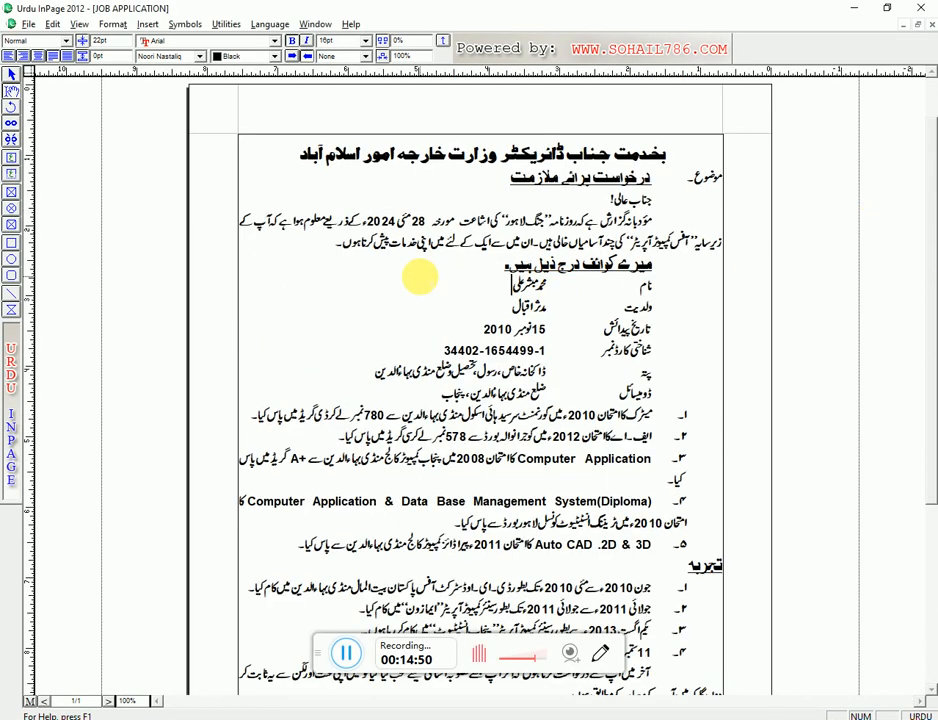
pyautogui.scroll(-3, 925, 345)
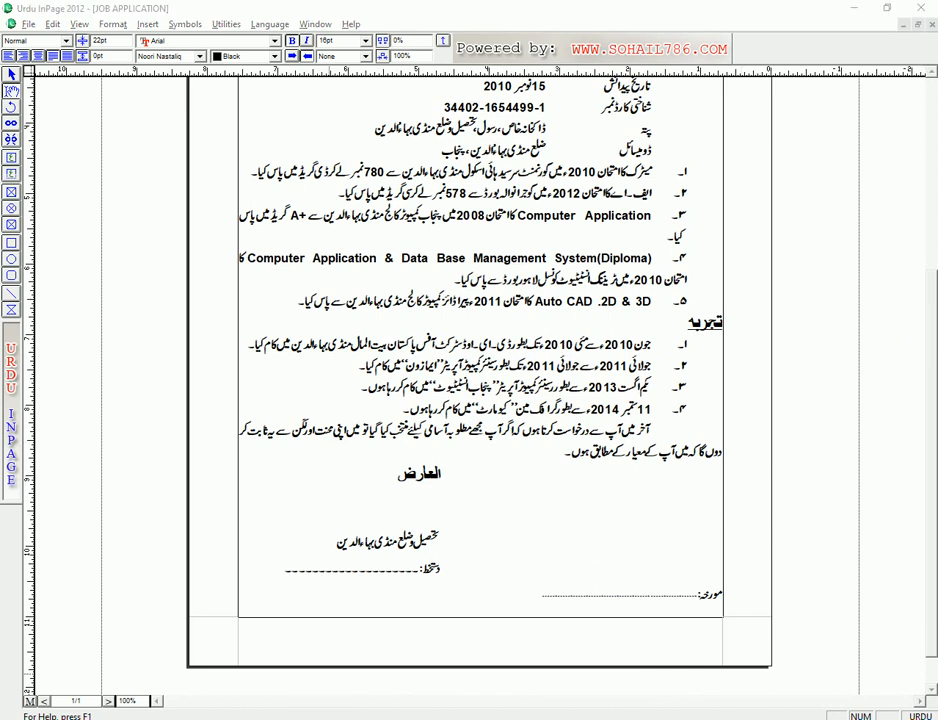
# - Open the Print dialog and choose the HP Deskjet 1510 series printer
pyautogui.click(29, 24)
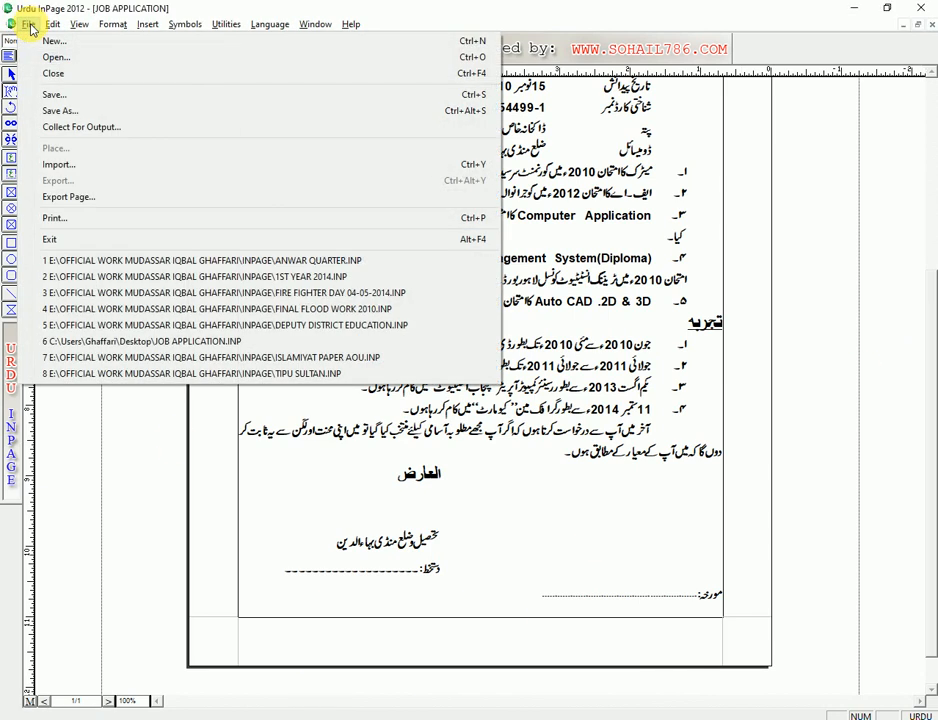
pyautogui.click(95, 219)
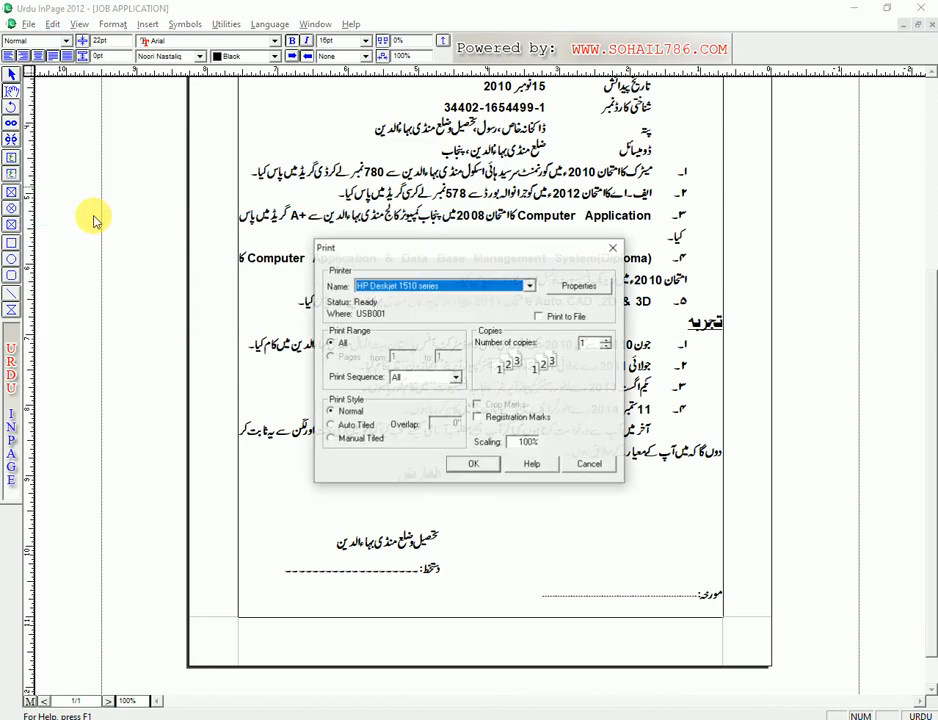
pyautogui.click(530, 286)
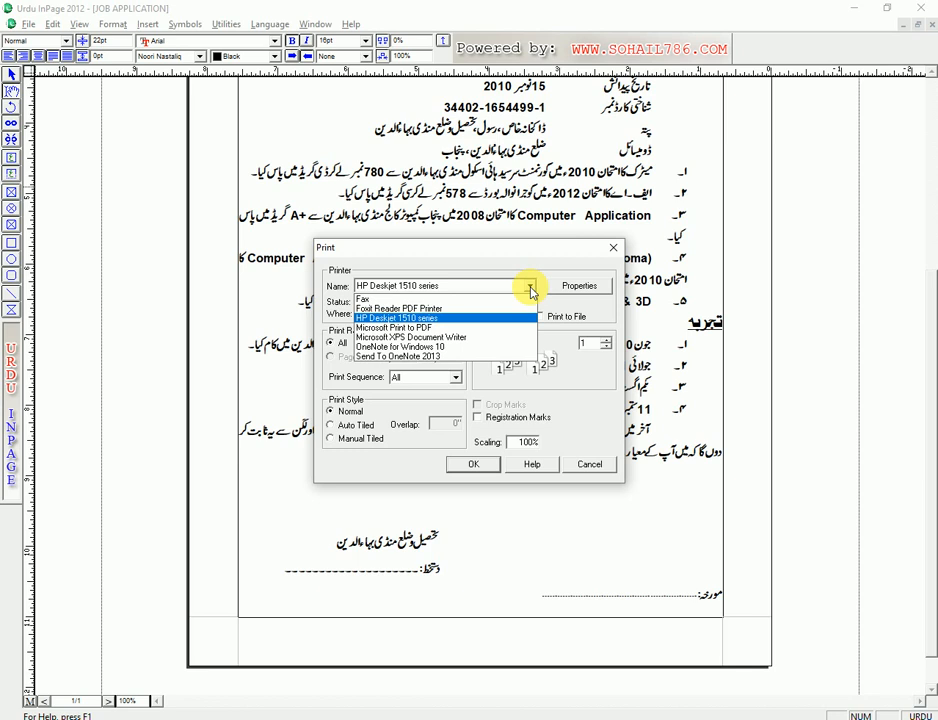
pyautogui.click(583, 291)
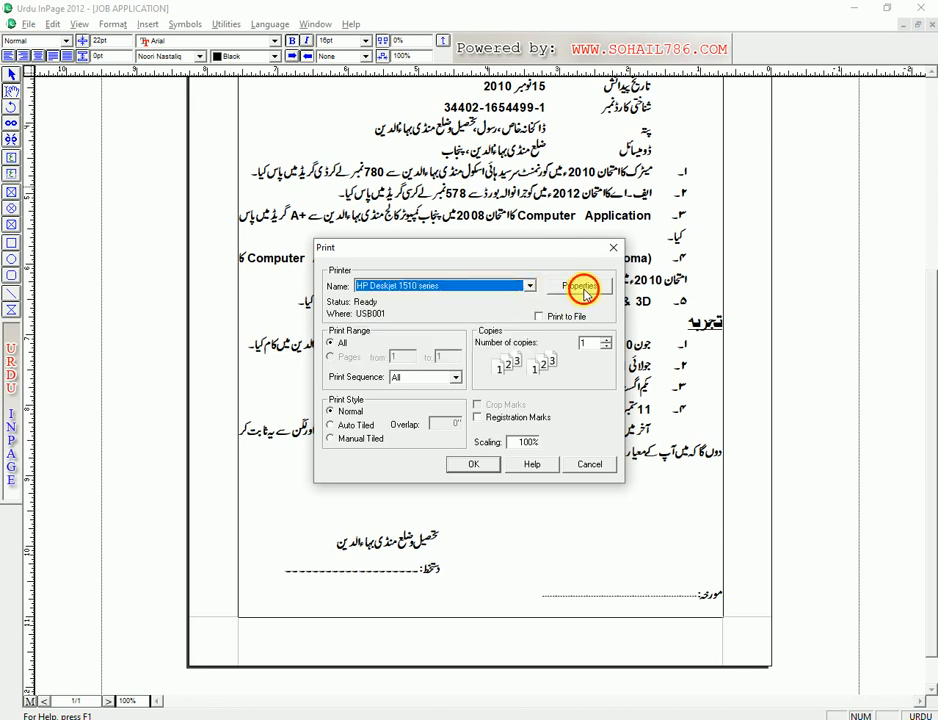
# - Keep portrait orientation in the printer's Layout properties
pyautogui.click(584, 290)
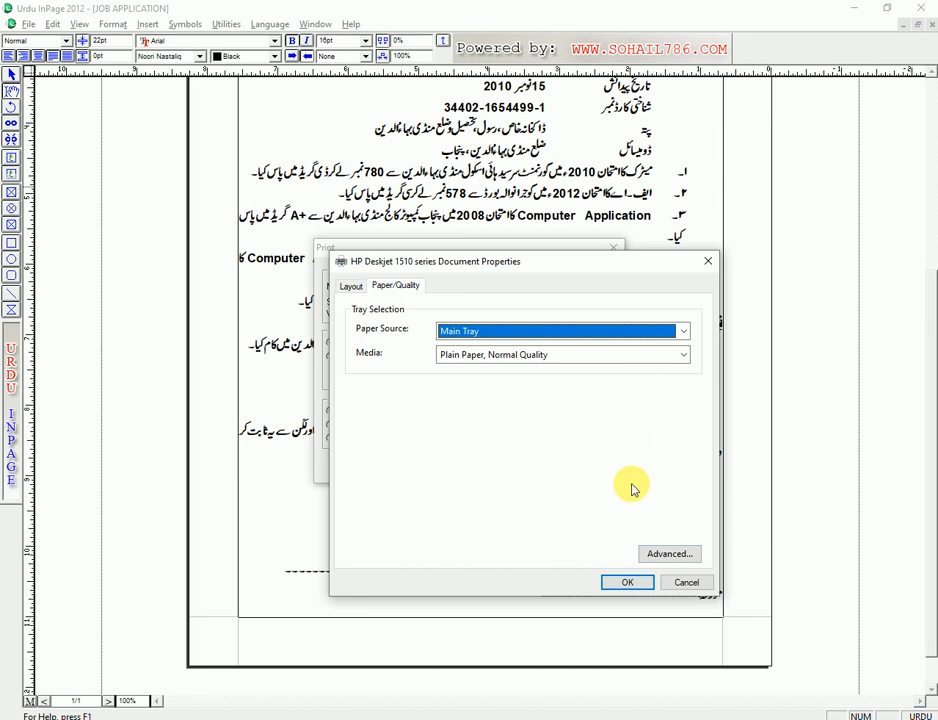
pyautogui.click(354, 287)
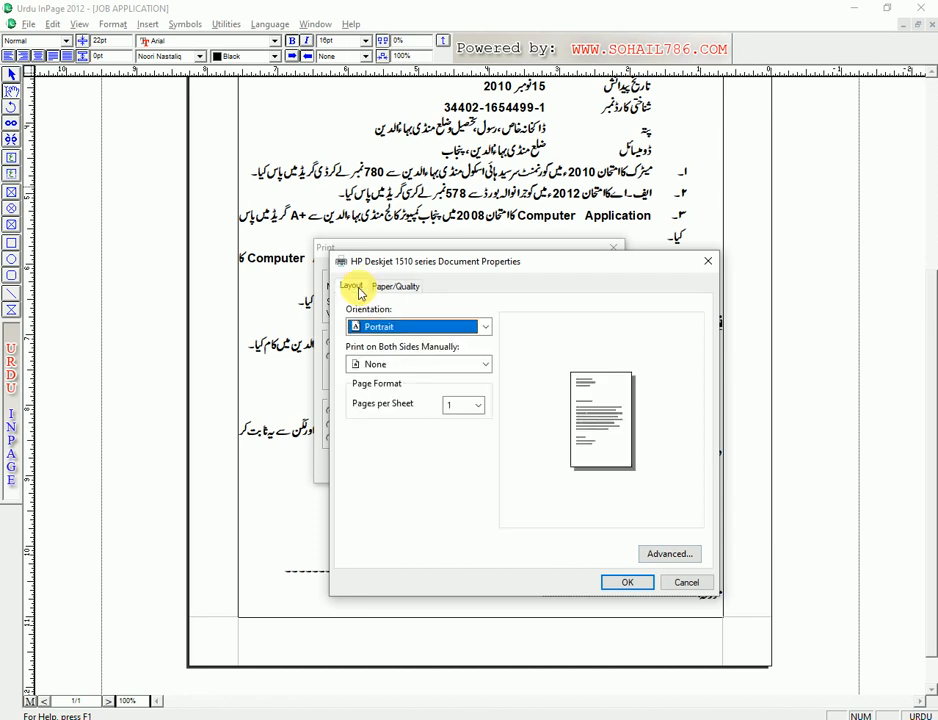
pyautogui.click(489, 328)
pyautogui.click(488, 329)
pyautogui.click(488, 329)
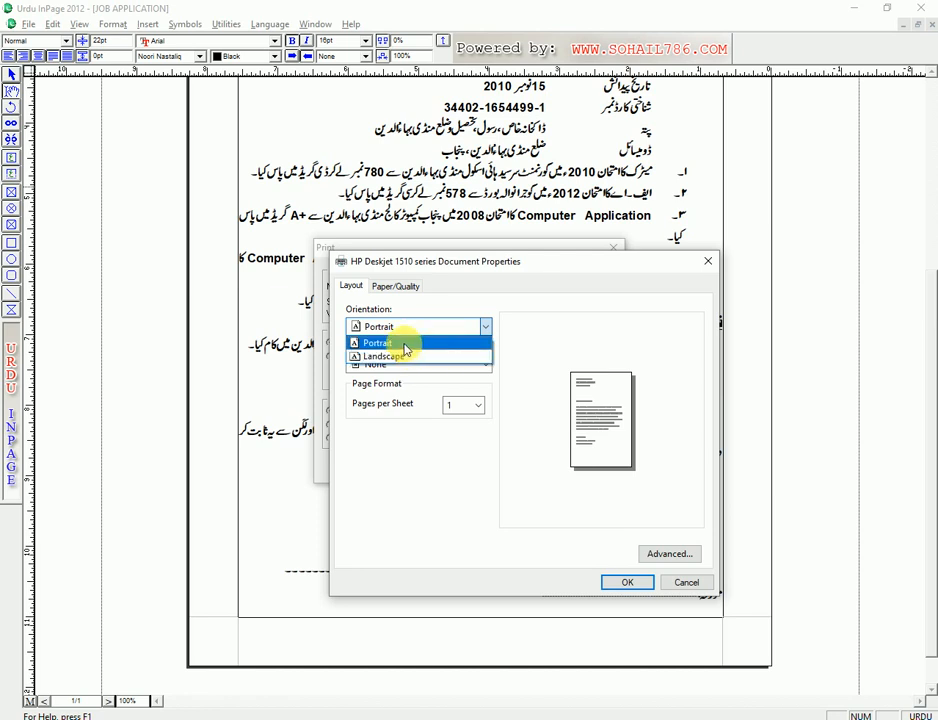
pyautogui.click(515, 325)
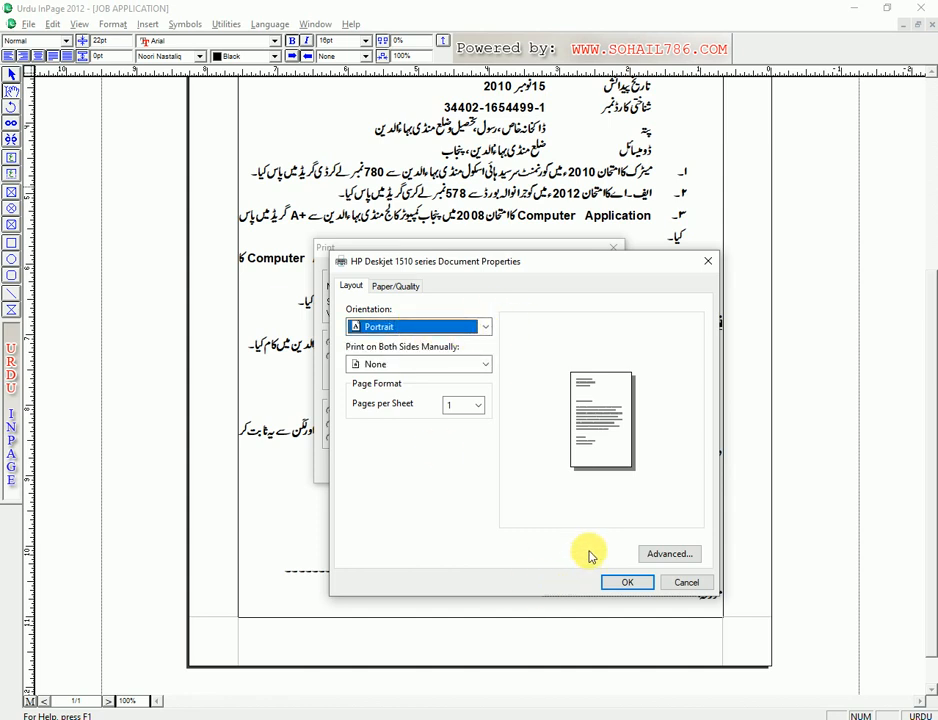
# - Set the paper size to A4 under Advanced, then confirm and print the letter
pyautogui.click(667, 554)
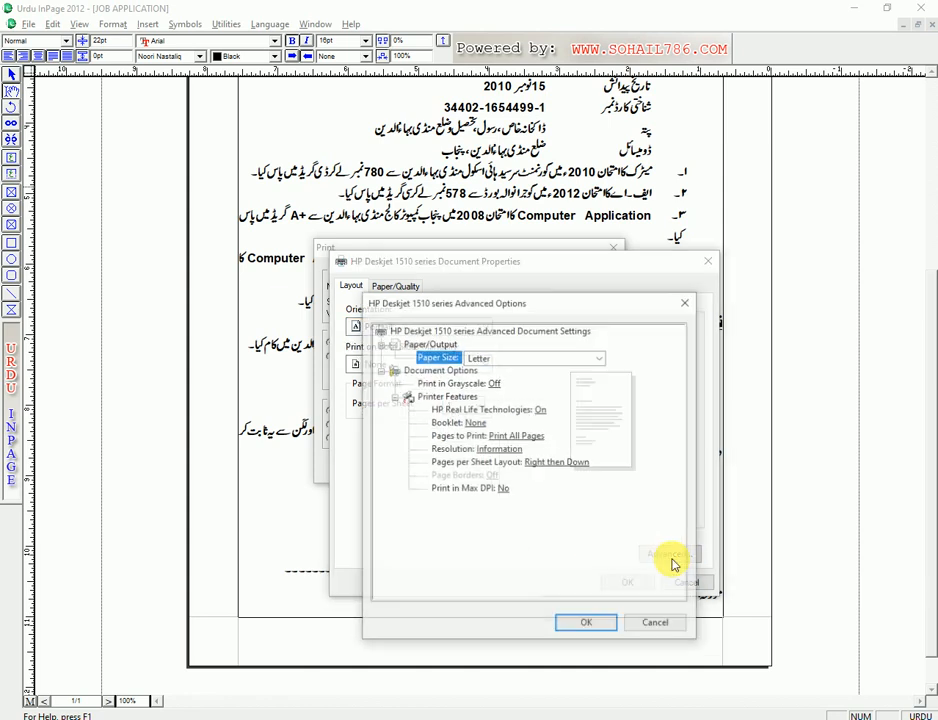
pyautogui.click(660, 624)
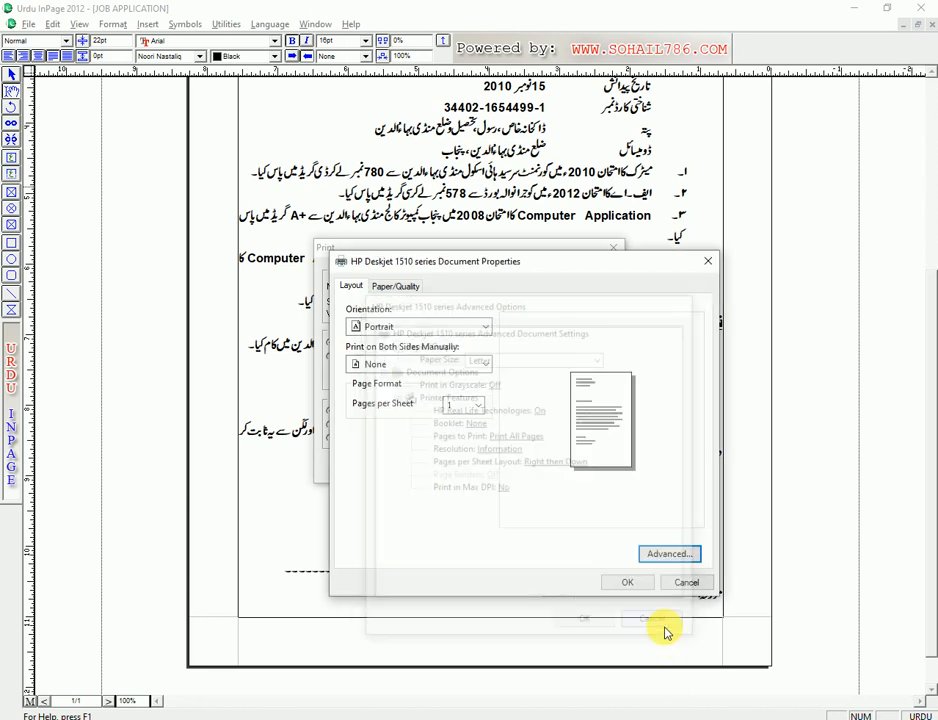
pyautogui.click(668, 560)
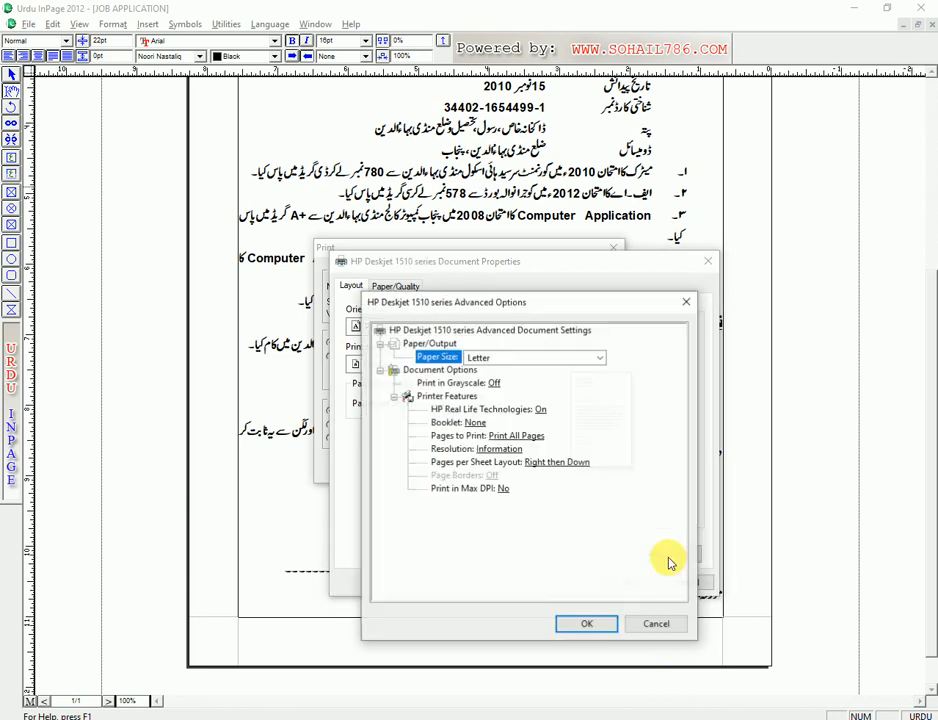
pyautogui.click(600, 359)
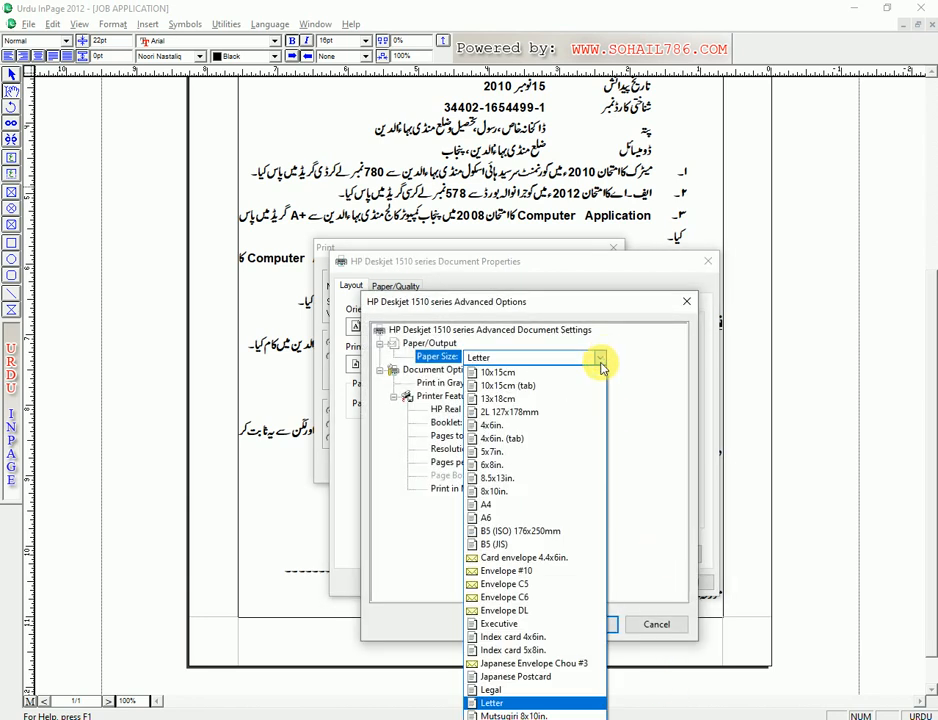
pyautogui.click(526, 505)
pyautogui.click(586, 627)
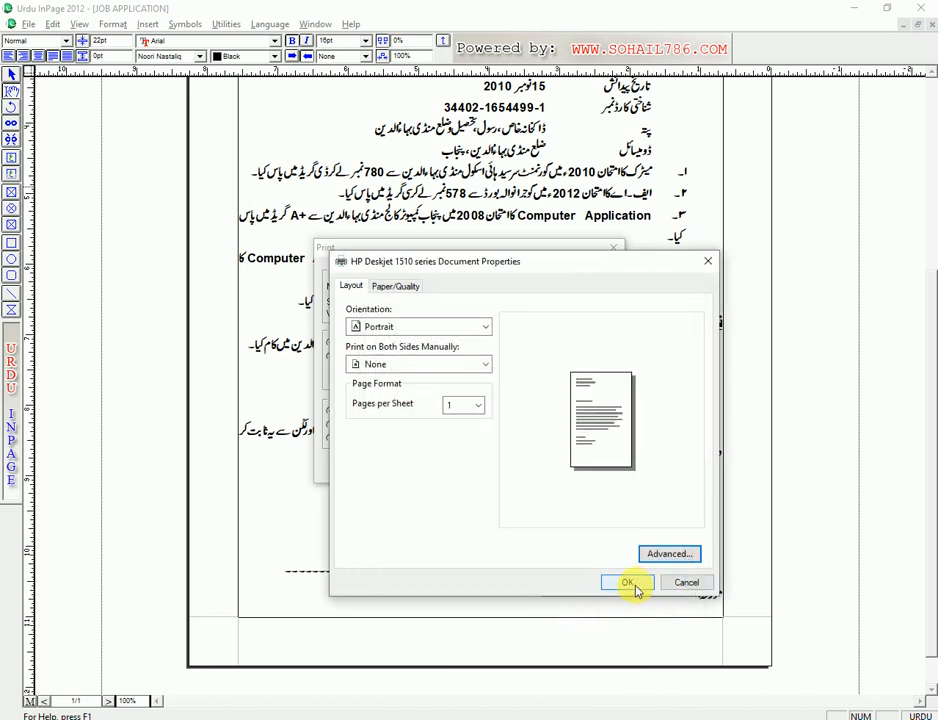
pyautogui.click(628, 583)
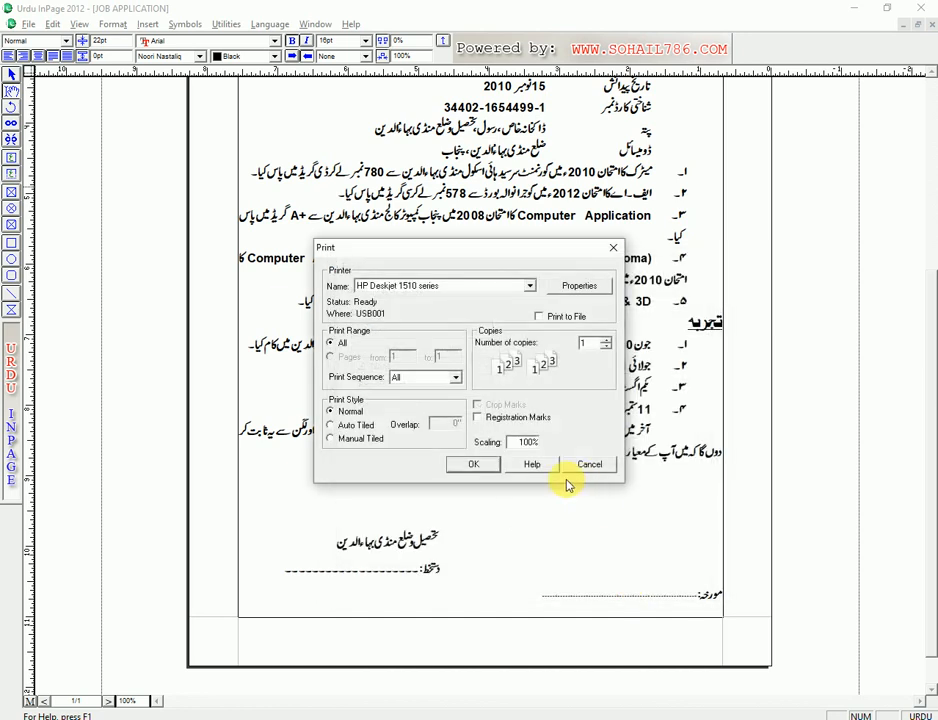
pyautogui.click(486, 471)
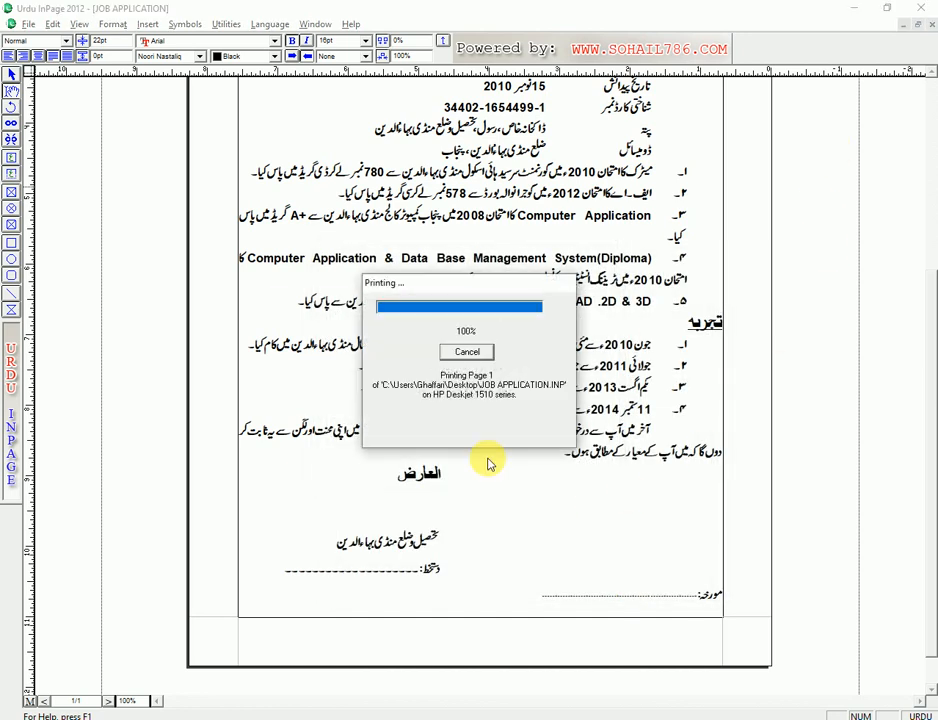